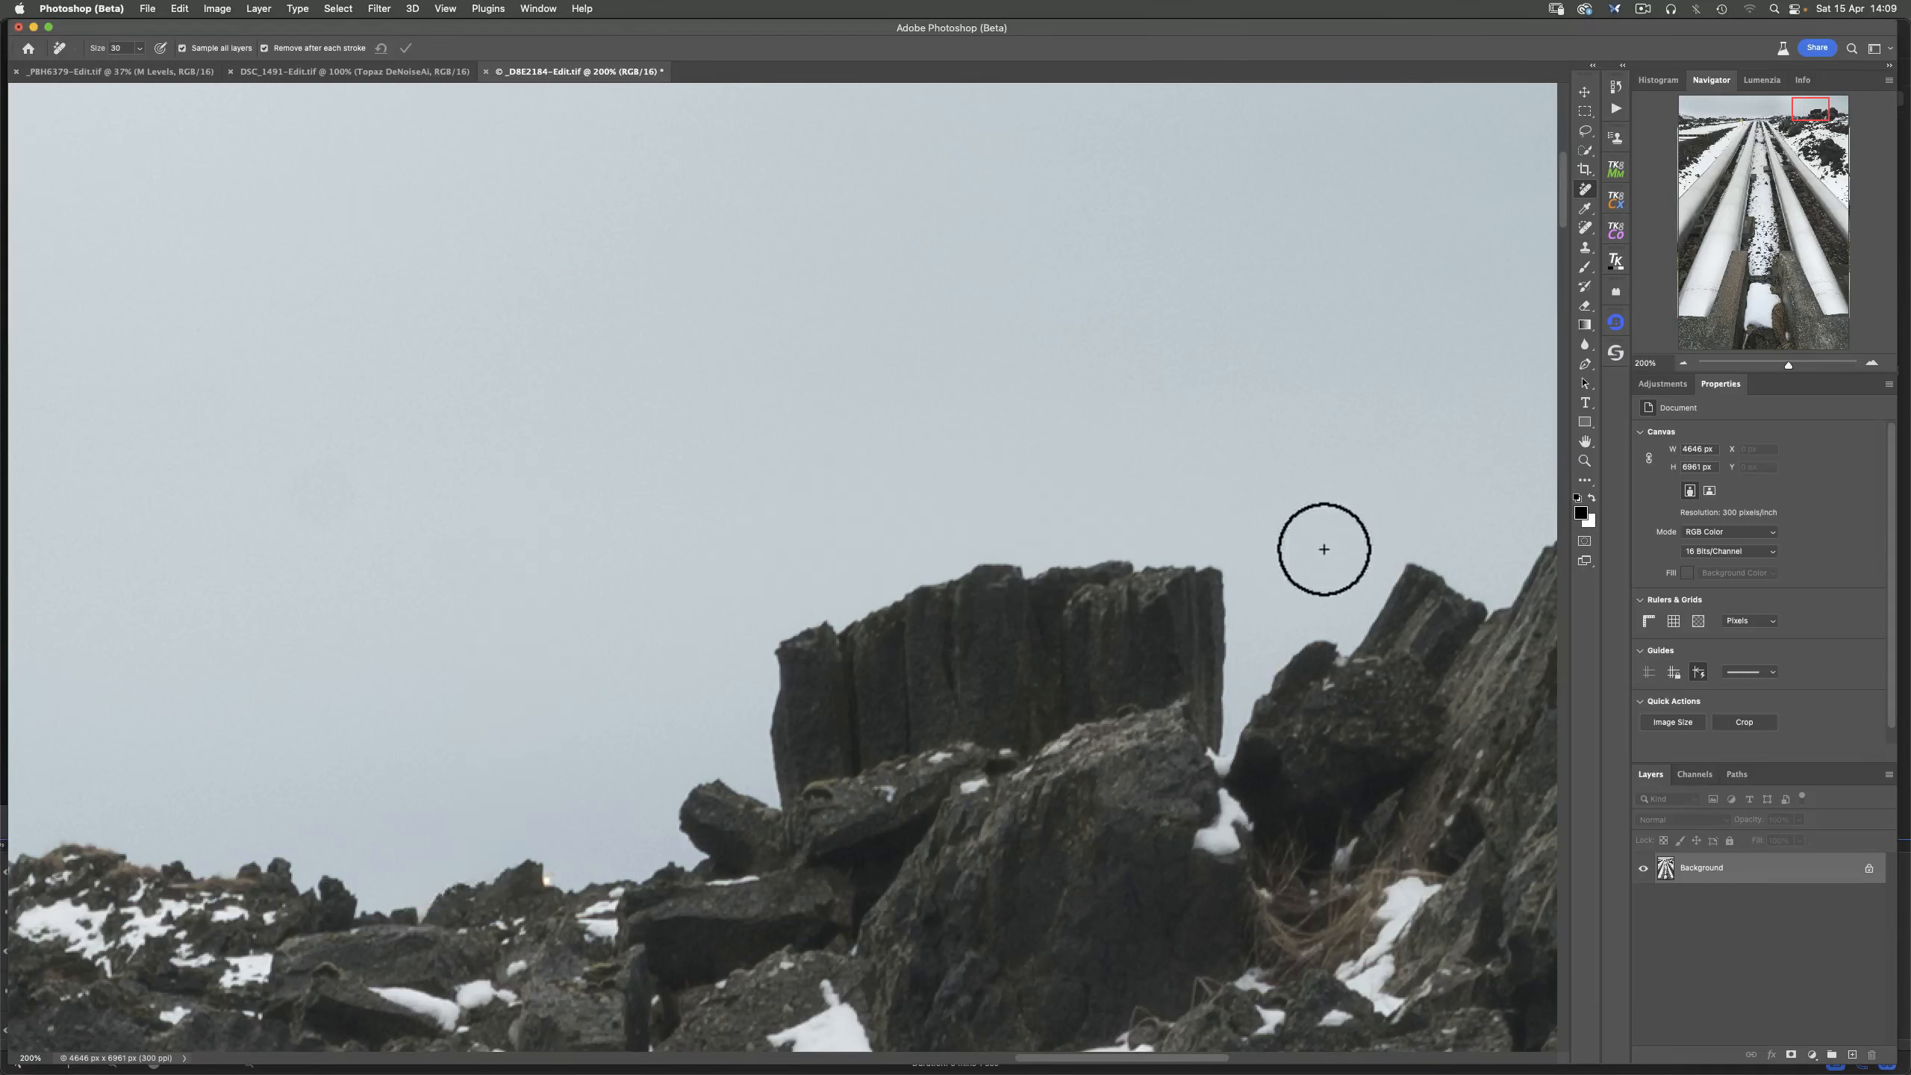
- Inspect the rocky skyline under the sky at 600% magnification, and return to the whole image
{"action": "left_click", "coordinate": [1584, 461]}
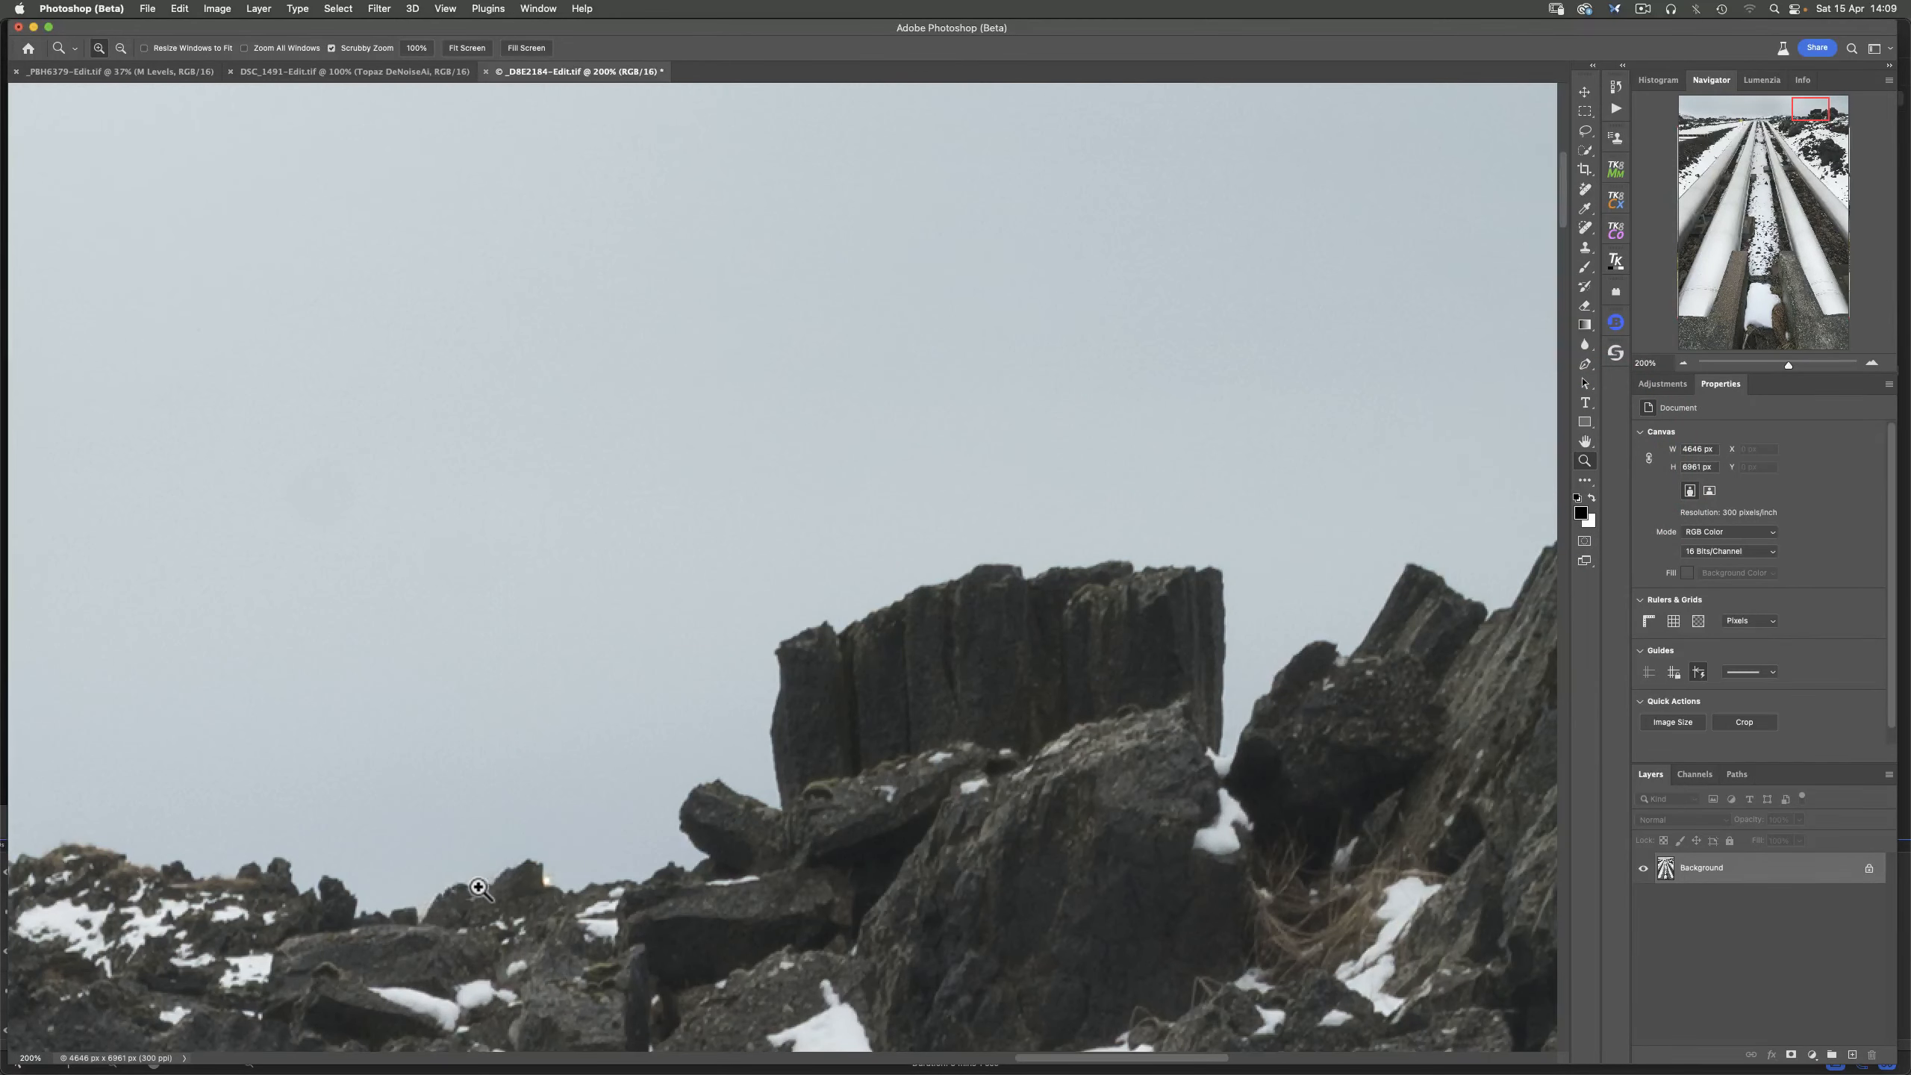
{"action": "left_click", "coordinate": [485, 887]}
{"action": "left_click", "coordinate": [484, 886]}
{"action": "left_click", "coordinate": [484, 886]}
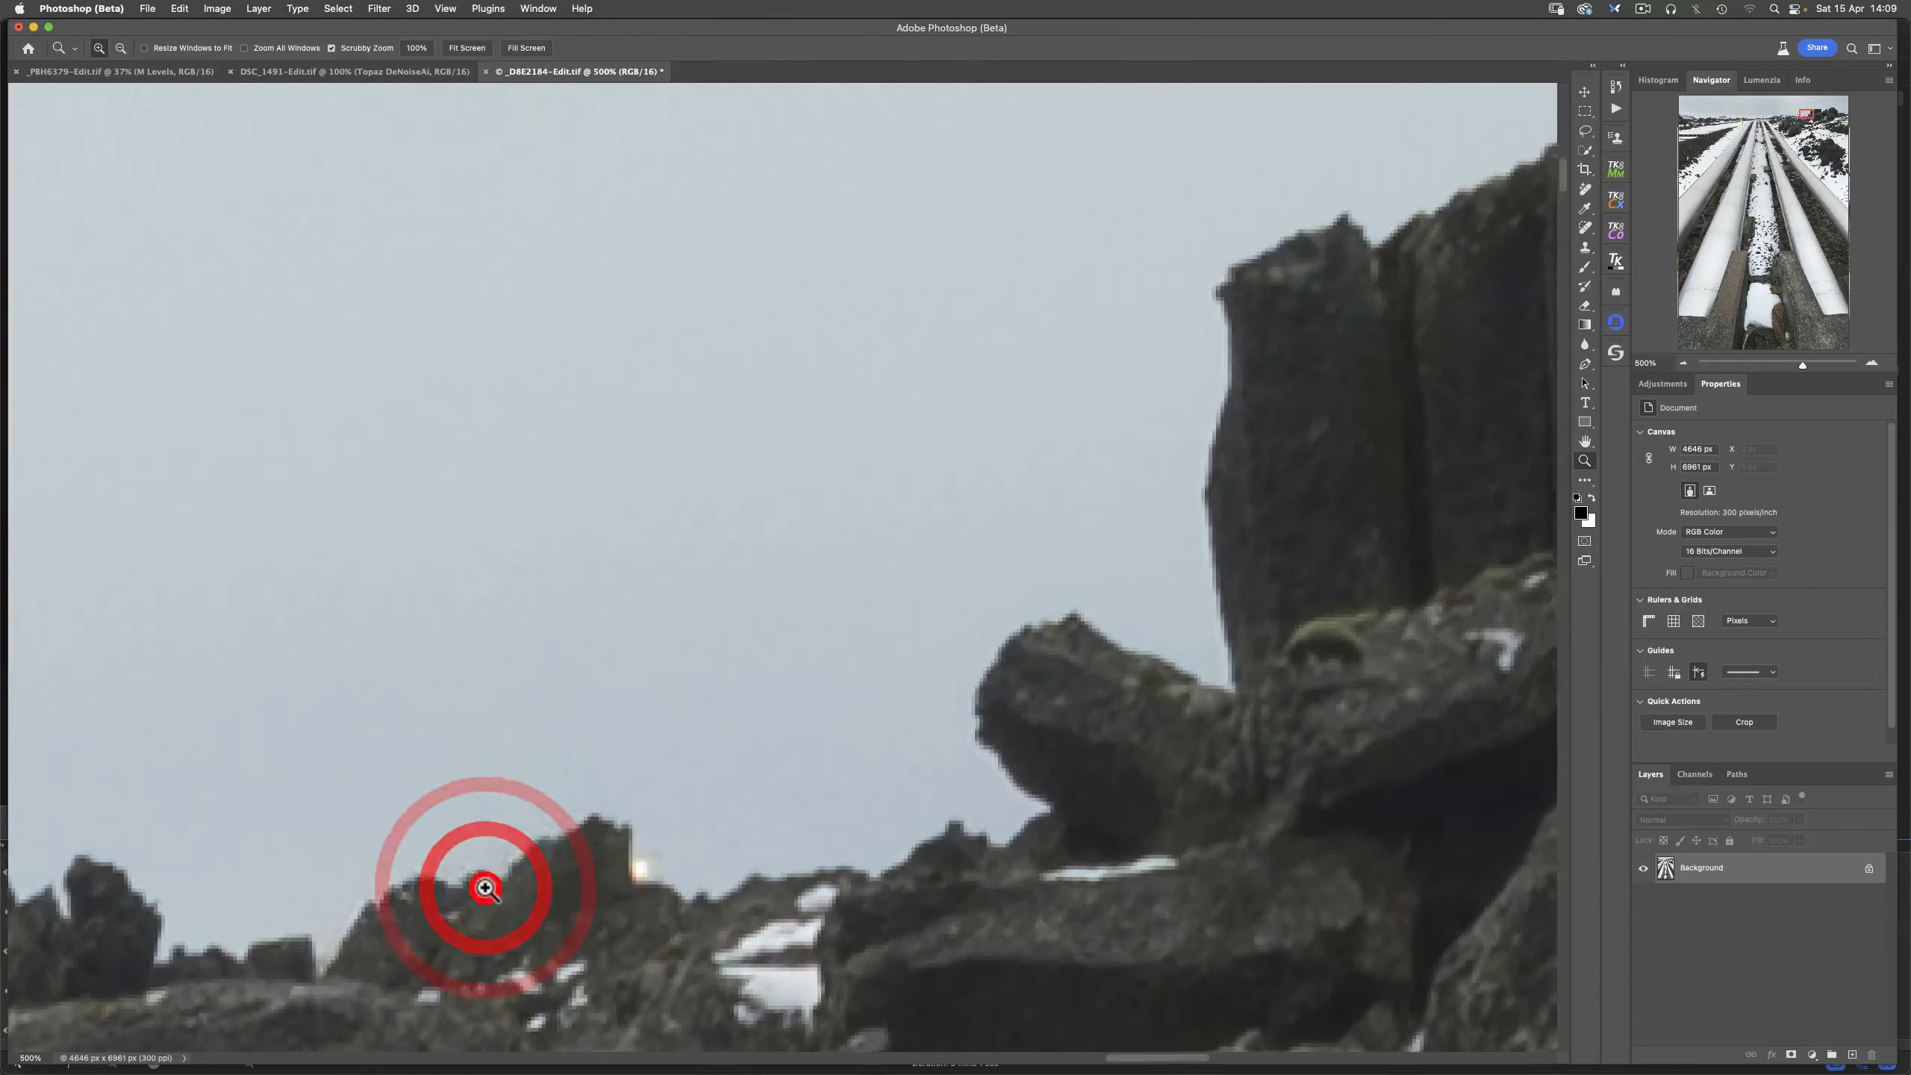
{"action": "left_click", "coordinate": [484, 886]}
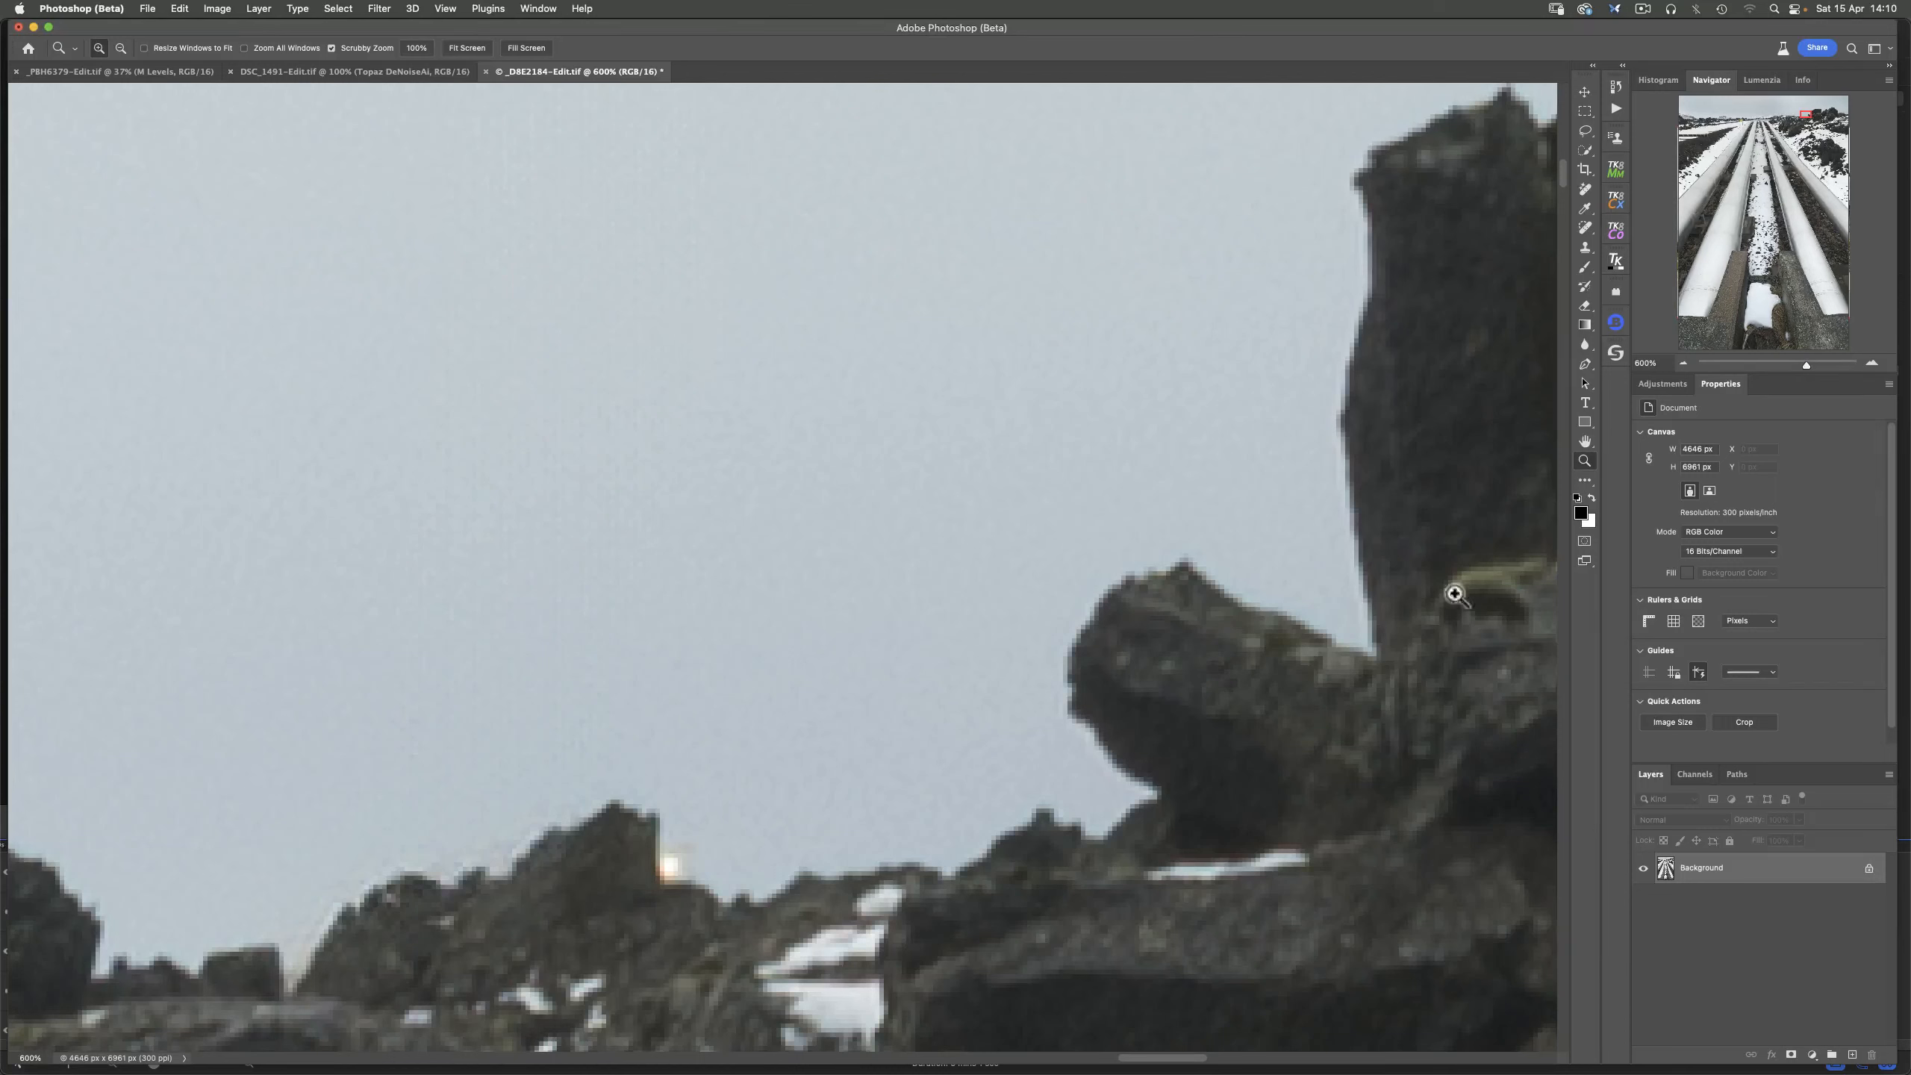
{"action": "double_click", "coordinate": [1587, 443]}
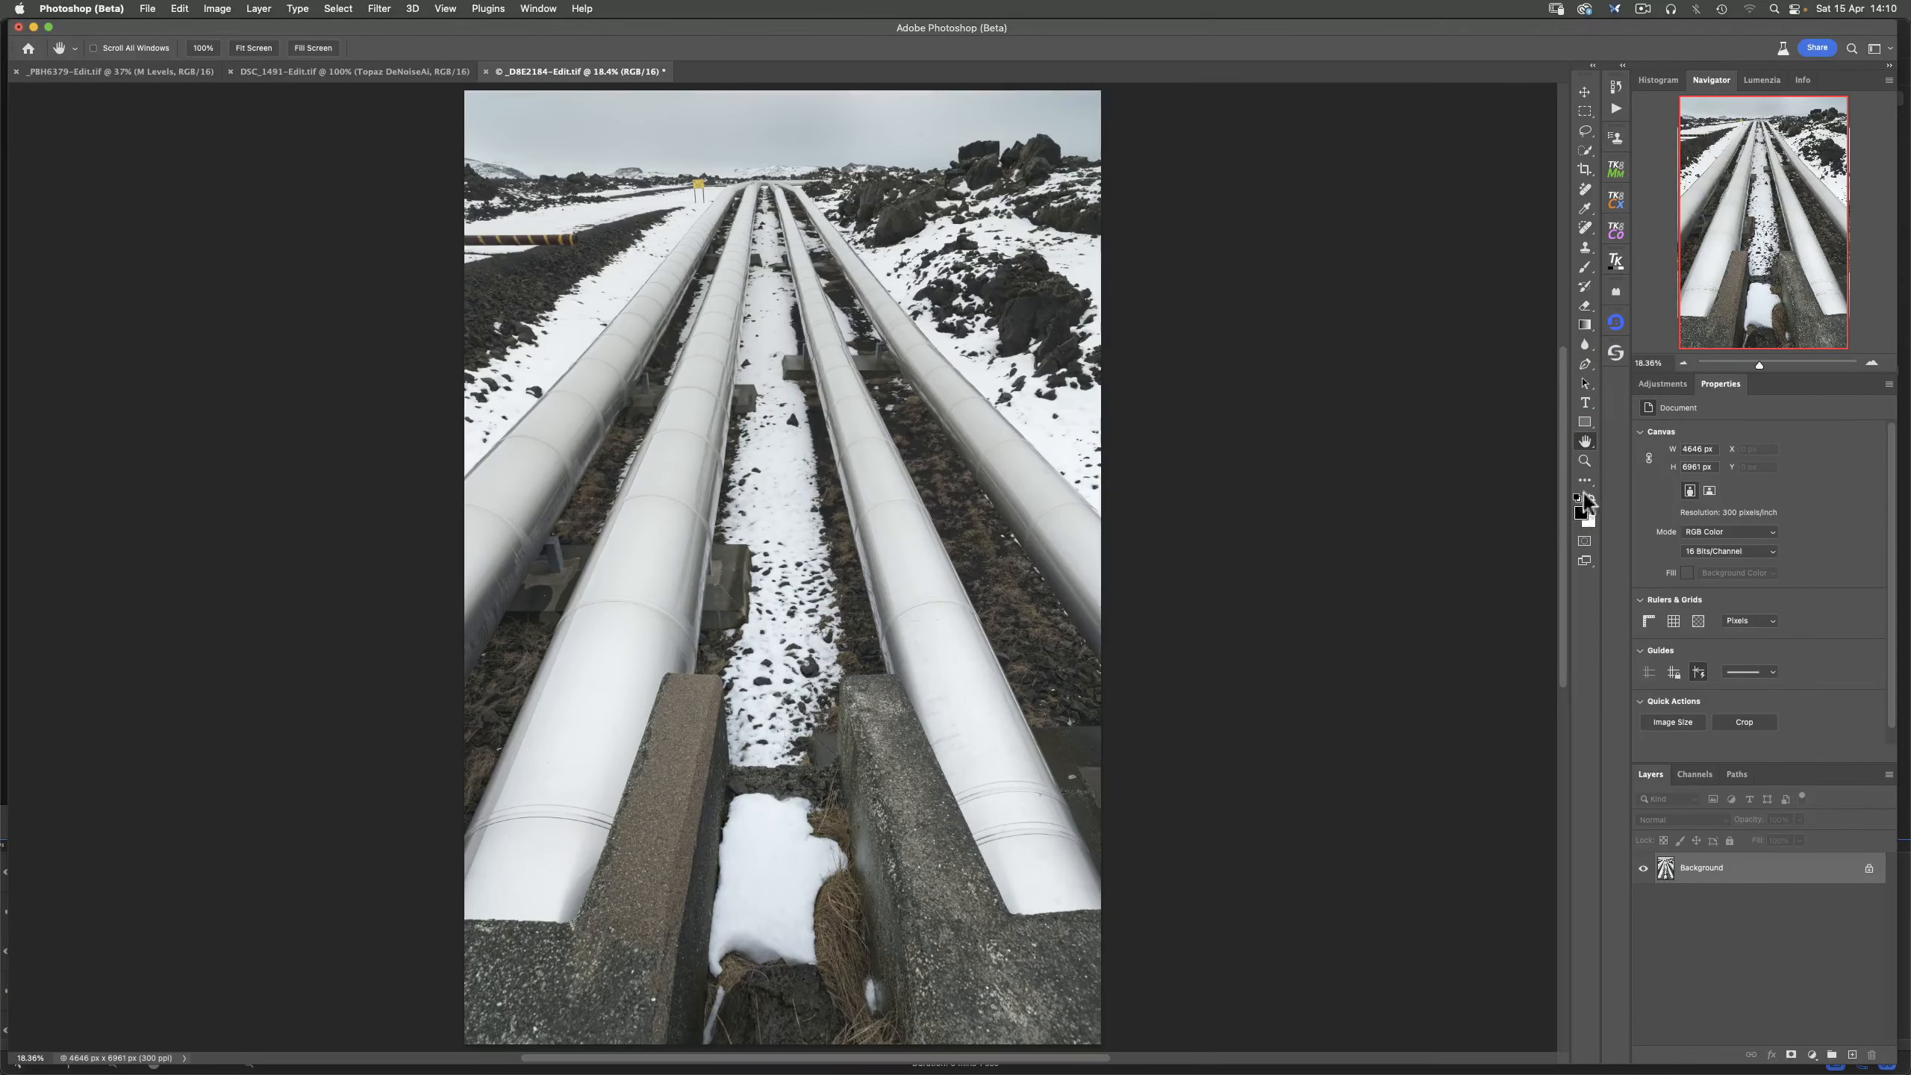
- Mark the yellow warning sign's panel beside the pipelines for removal with the Remove tool at size 30
{"action": "double_click", "coordinate": [1584, 460]}
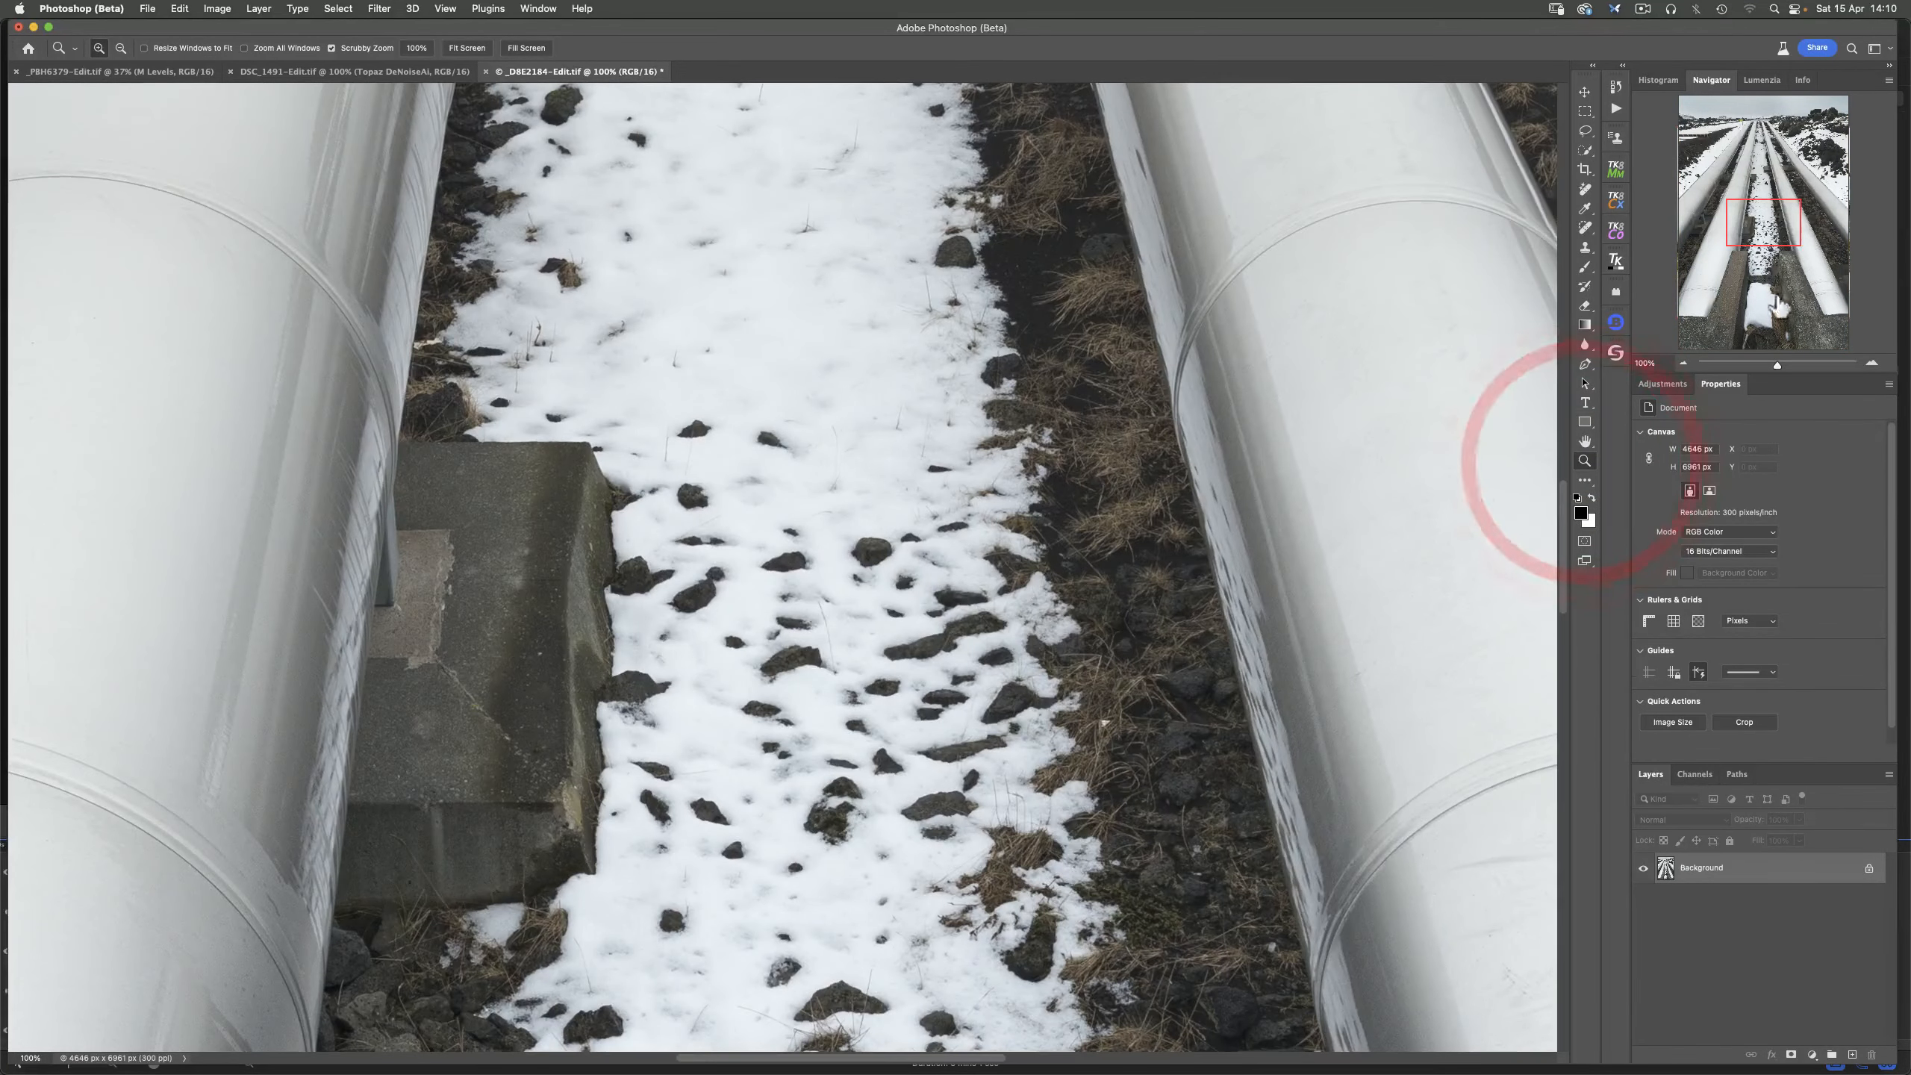
{"action": "left_click_drag", "start_coordinate": [1764, 223], "coordinate": [1740, 129]}
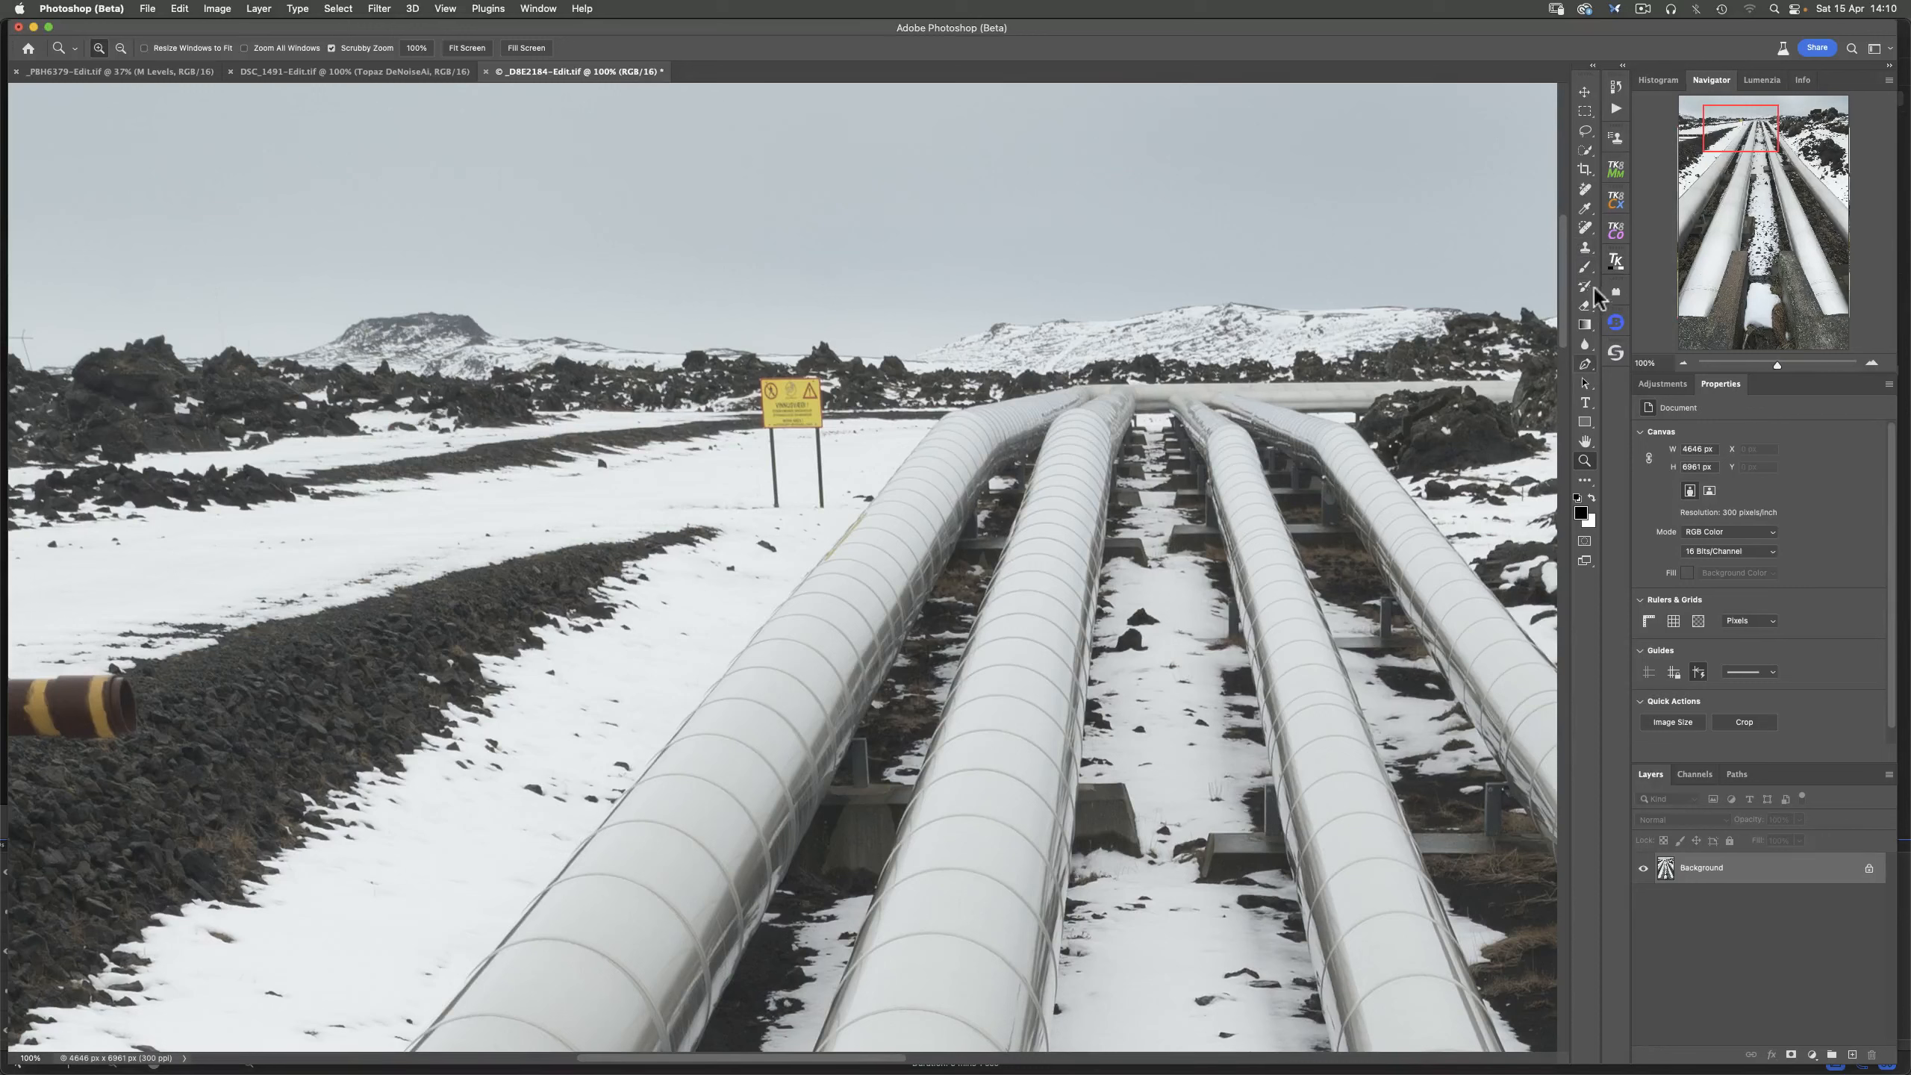
{"action": "left_click", "coordinate": [1588, 189]}
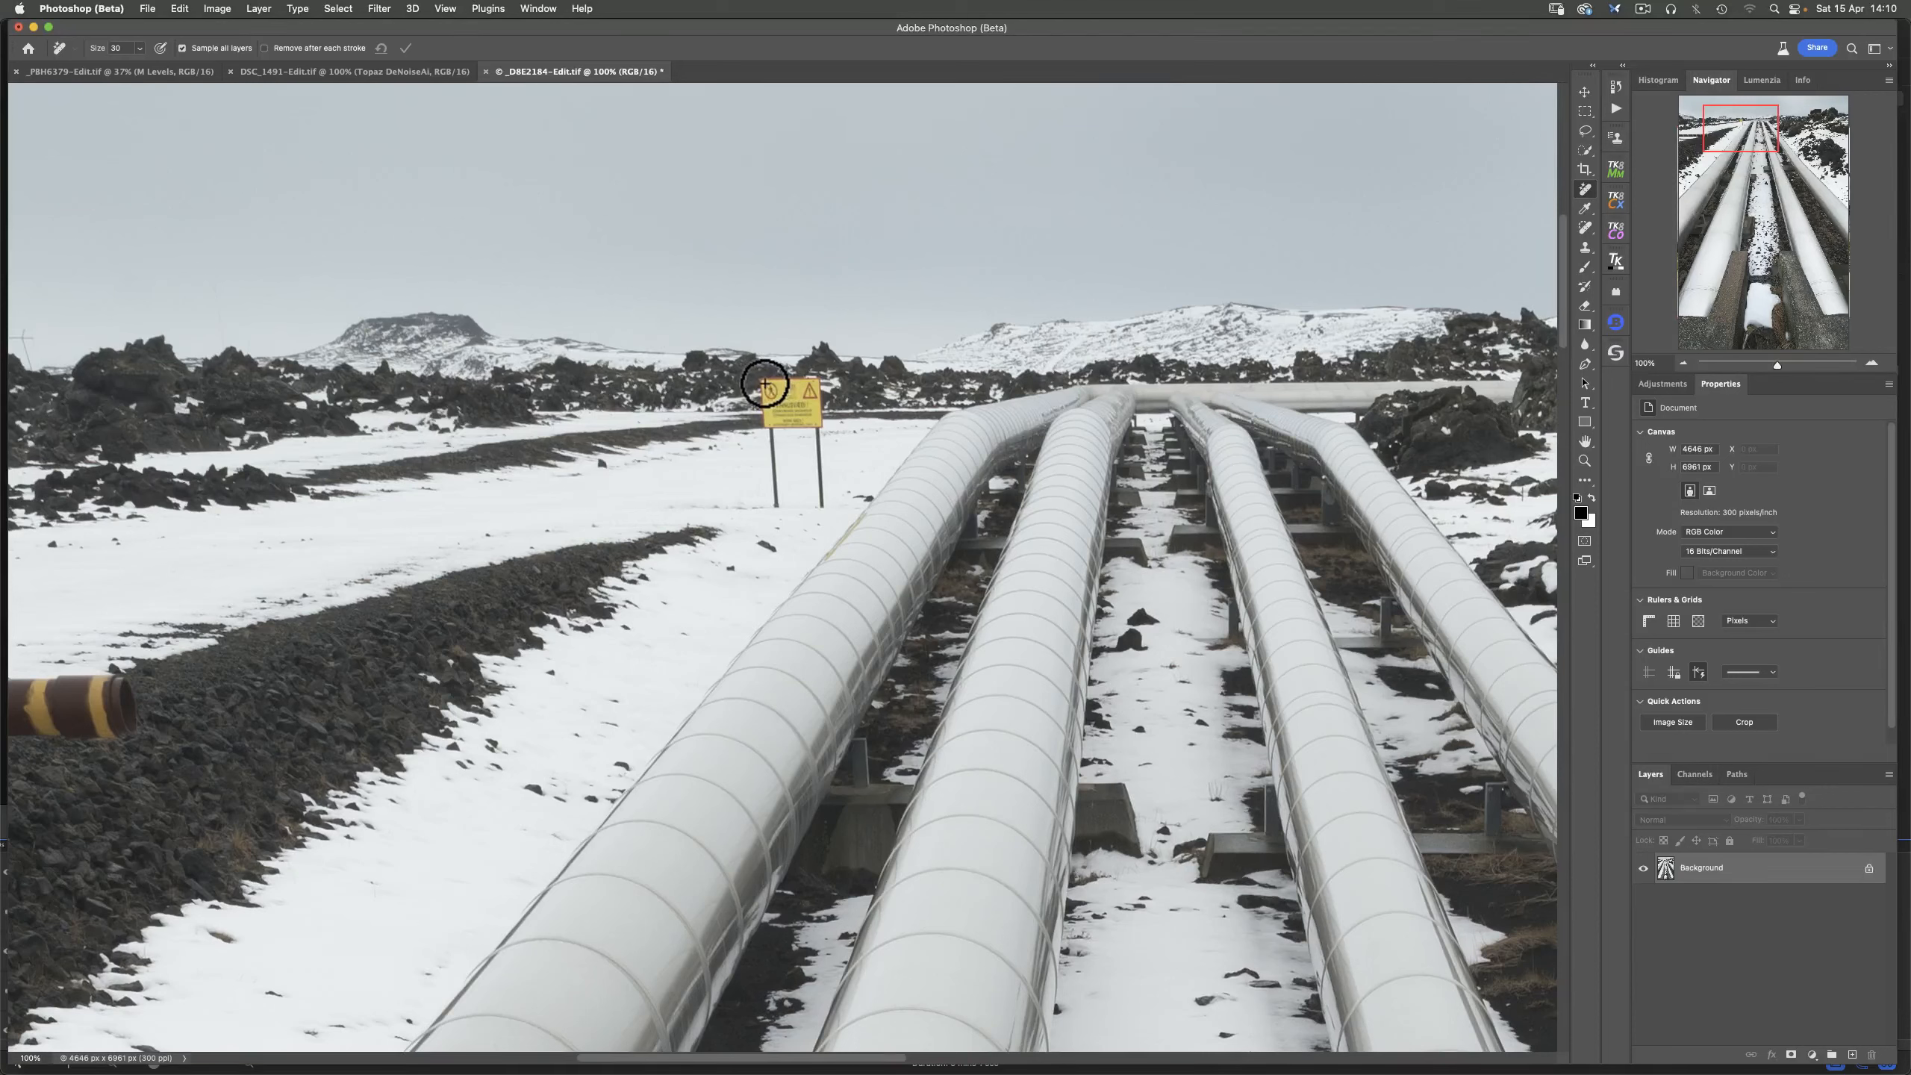
{"action": "mouse_move", "coordinate": [764, 383]}
{"action": "left_mouse_down"}
{"action": "mouse_move", "coordinate": [814, 386]}
{"action": "mouse_move", "coordinate": [786, 410]}
{"action": "left_mouse_up"}
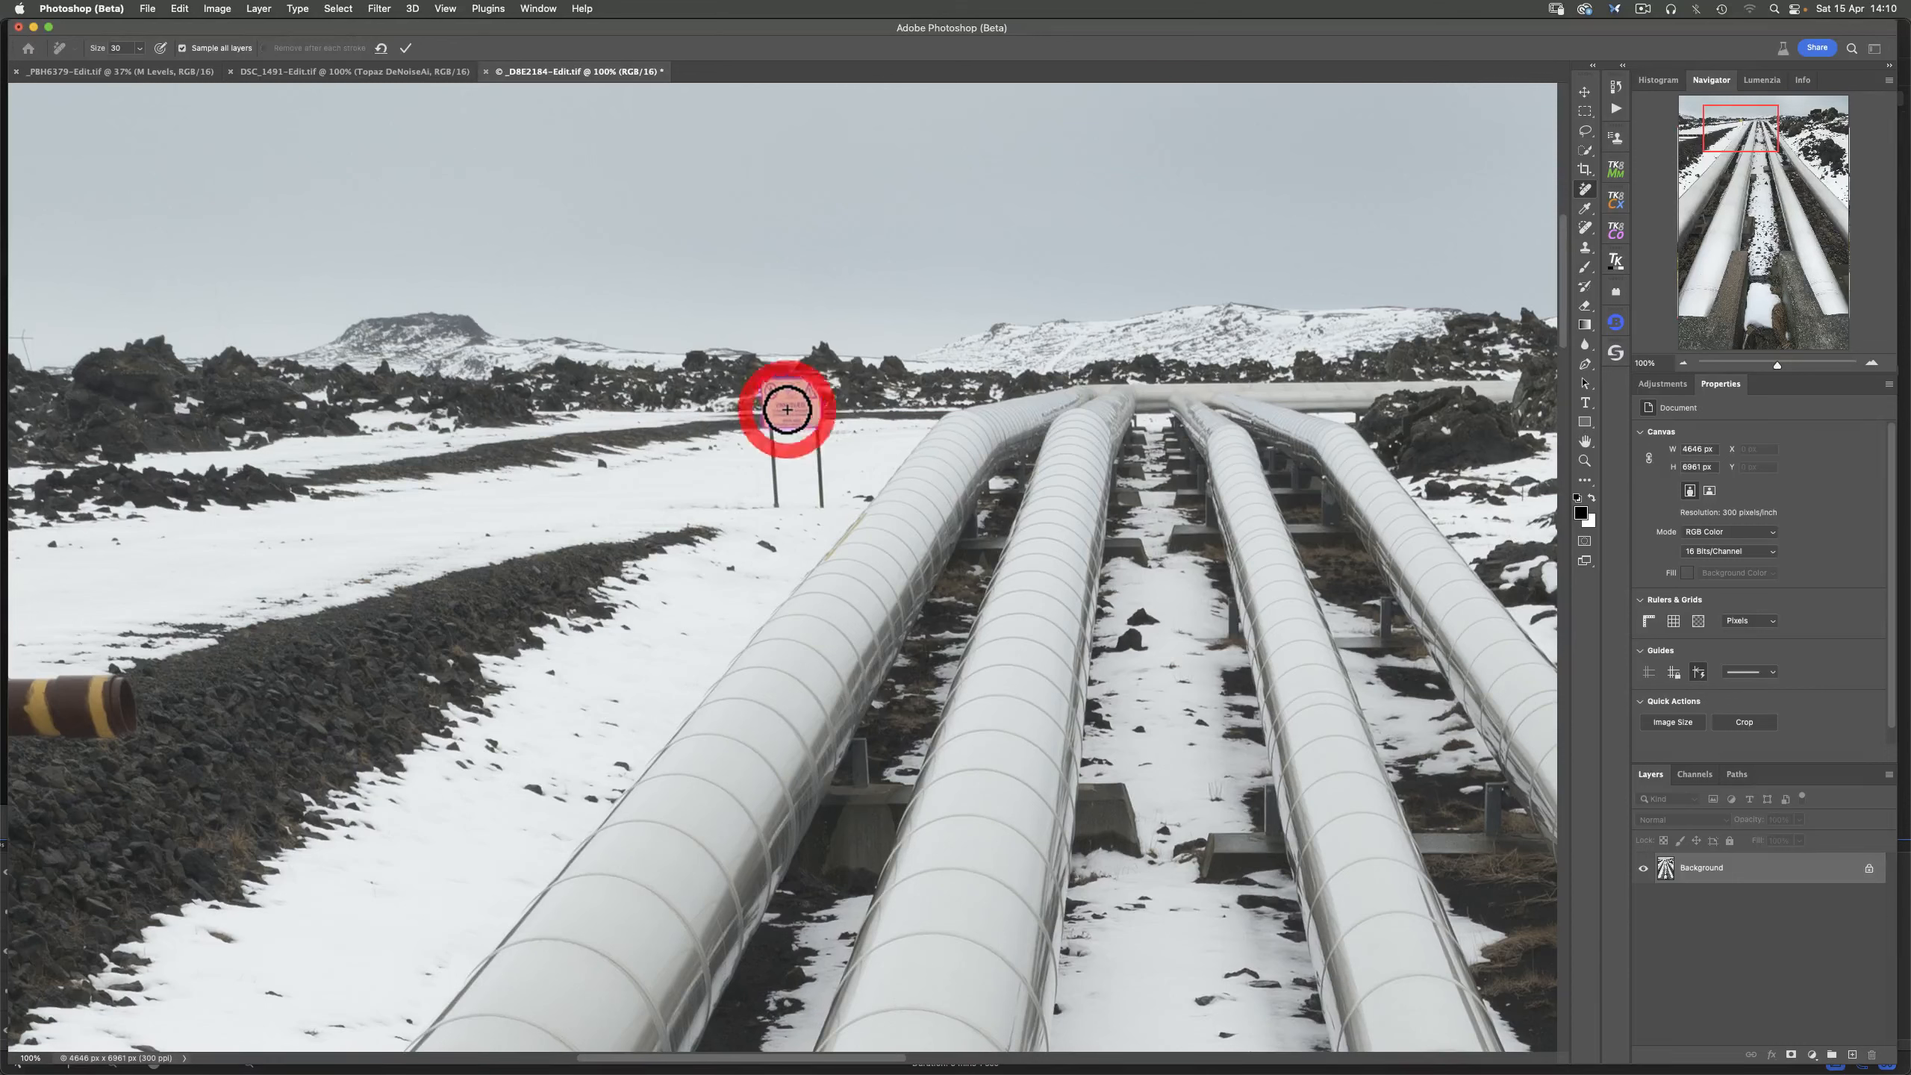
- Cover the sign's two posts with the Remove tool at size 10, remove the whole sign and inspect the area
{"action": "key", "text": "bracketleft"}
{"action": "key", "text": "bracketleft"}
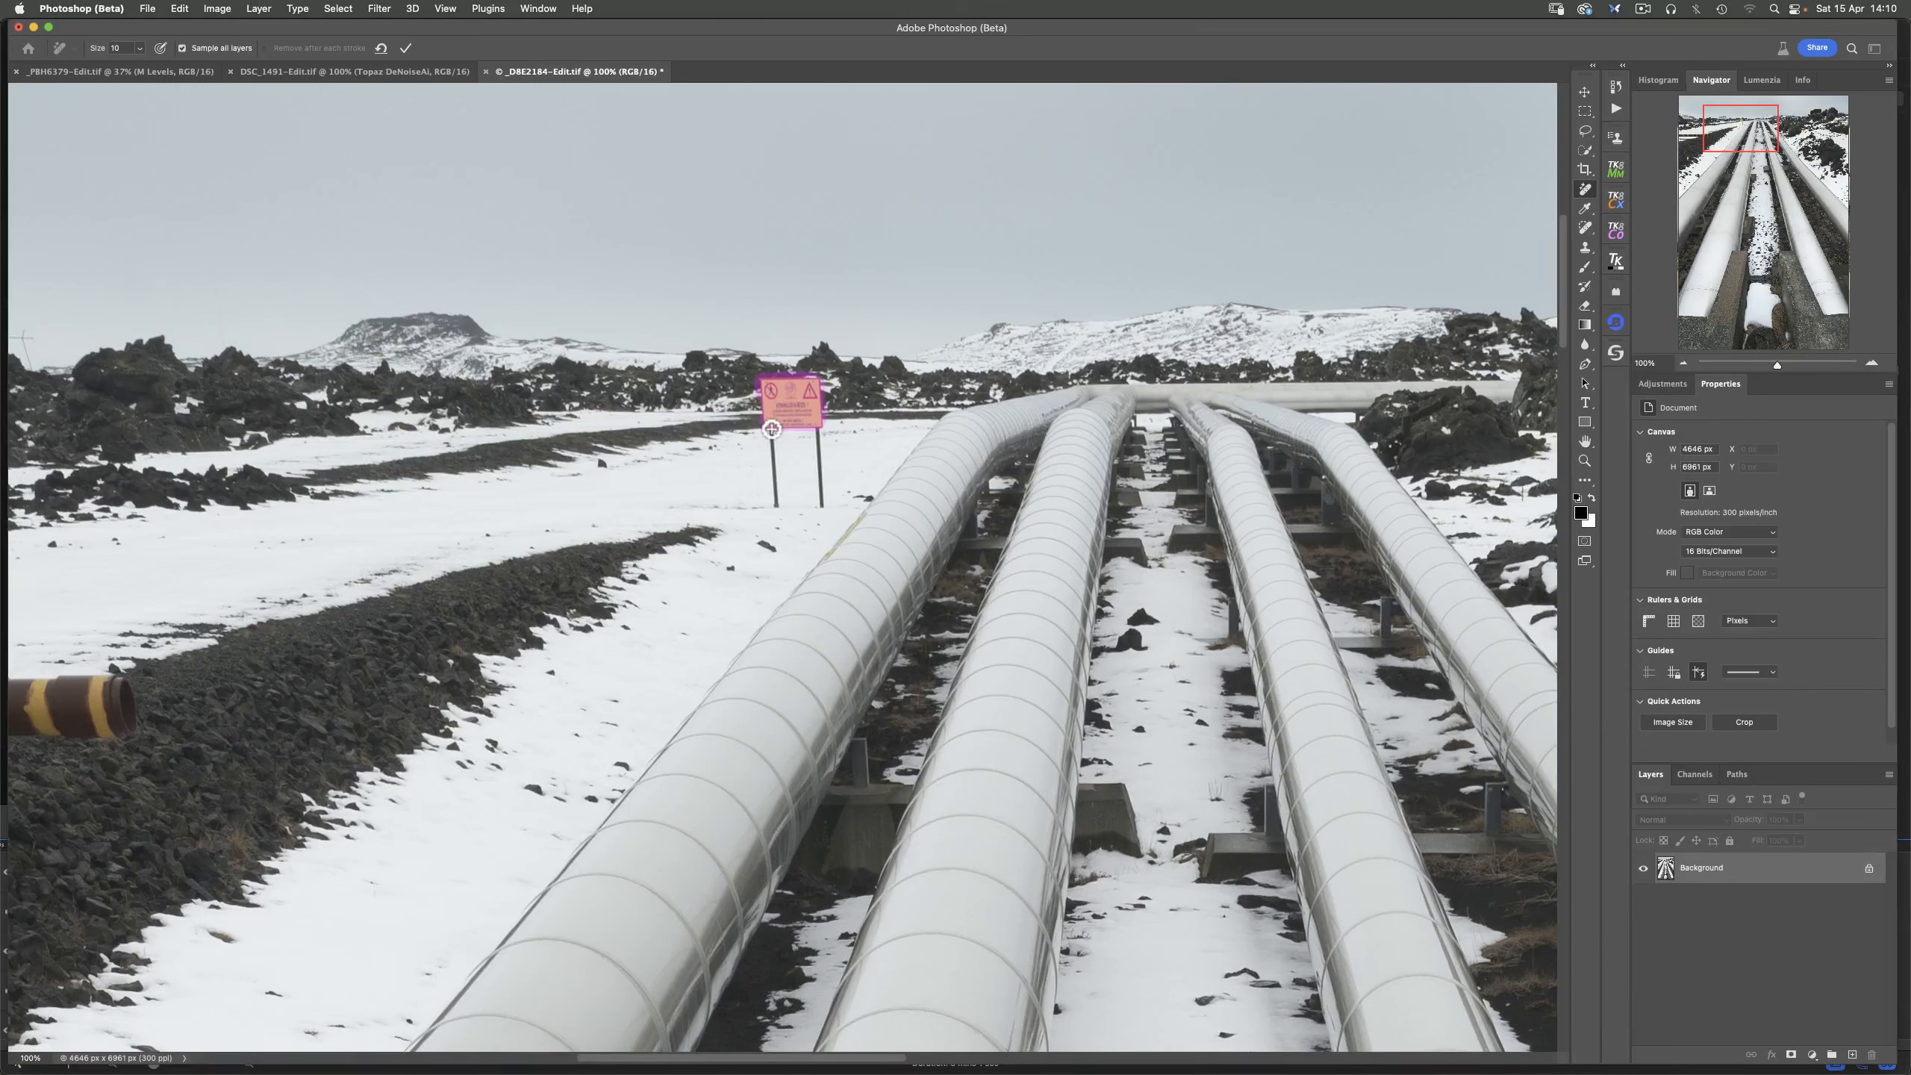
{"action": "mouse_move", "coordinate": [769, 440]}
{"action": "left_mouse_down"}
{"action": "mouse_move", "coordinate": [776, 509]}
{"action": "mouse_move", "coordinate": [768, 424]}
{"action": "mouse_move", "coordinate": [817, 424]}
{"action": "mouse_move", "coordinate": [821, 509]}
{"action": "mouse_move", "coordinate": [814, 427]}
{"action": "mouse_move", "coordinate": [817, 426]}
{"action": "left_mouse_up"}
{"action": "left_click", "coordinate": [818, 440]}
{"action": "left_click", "coordinate": [821, 472]}
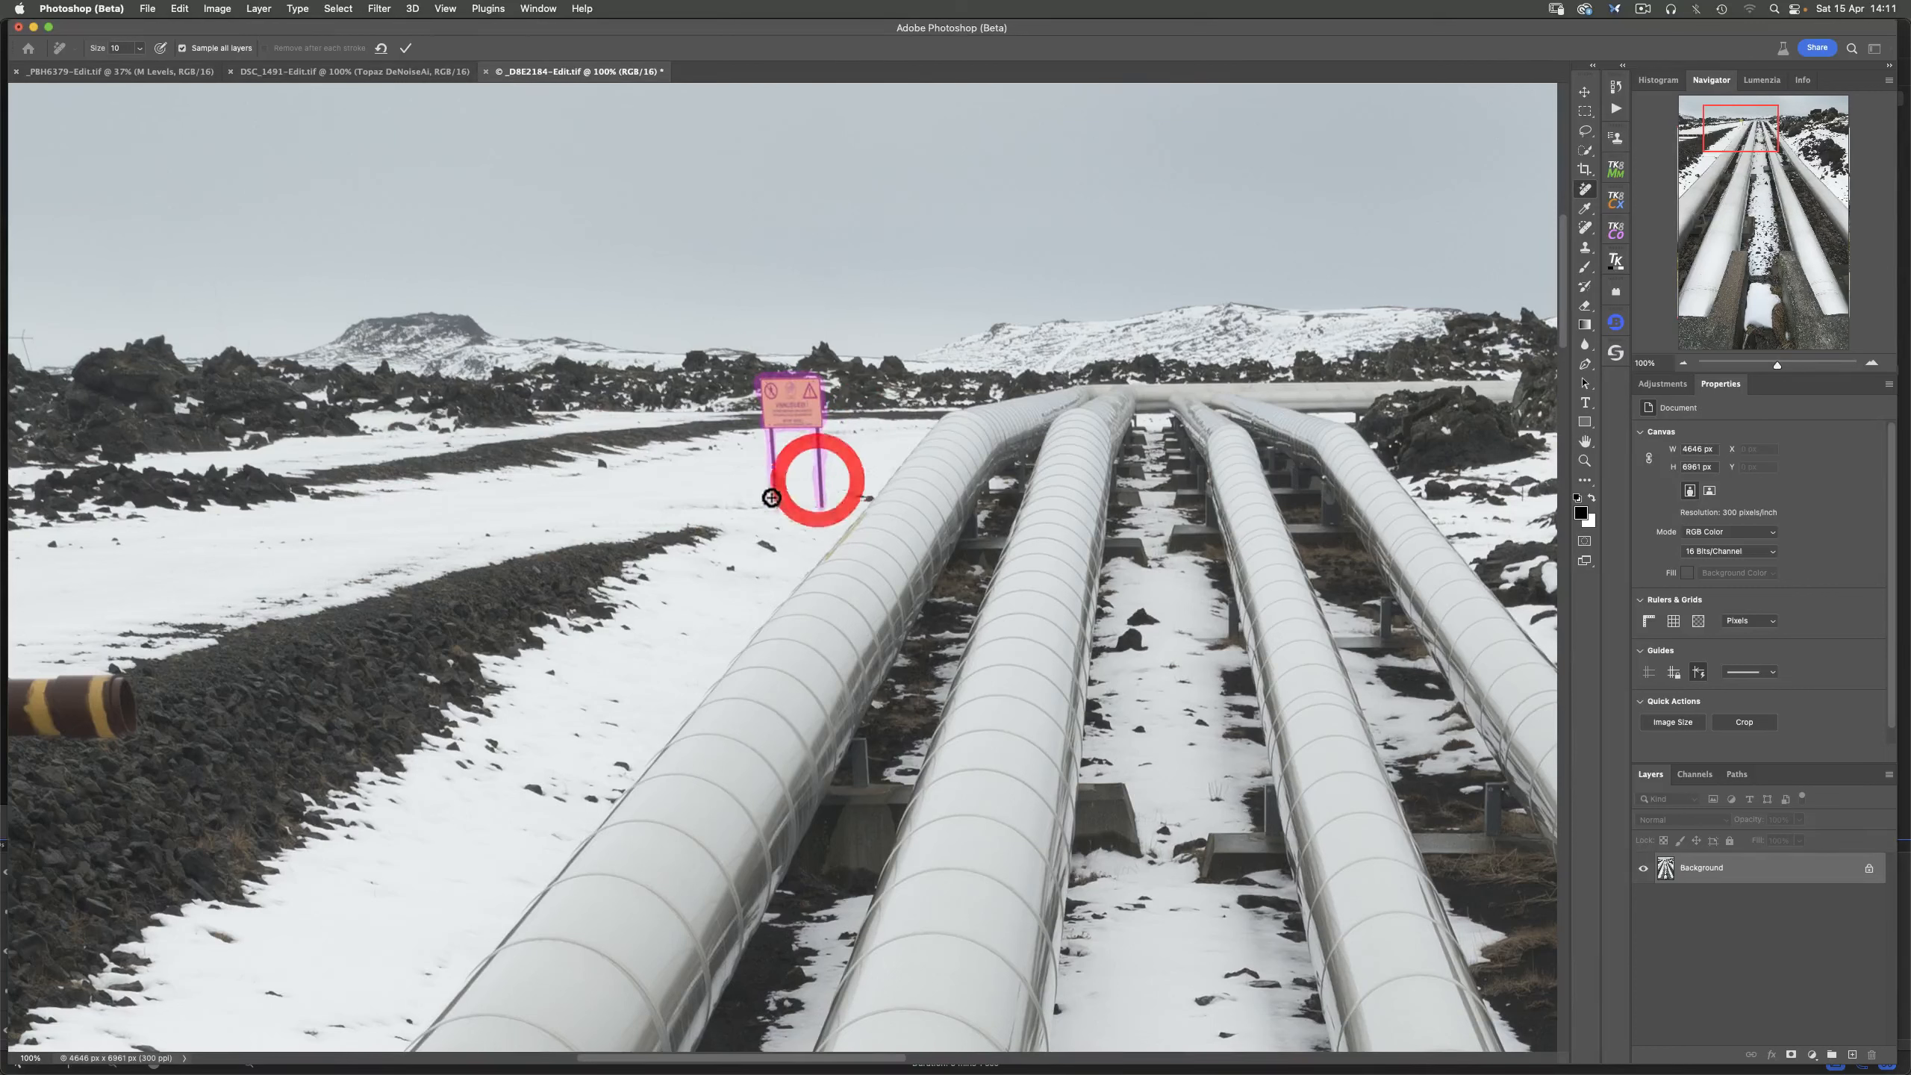
{"action": "left_click", "coordinate": [406, 50]}
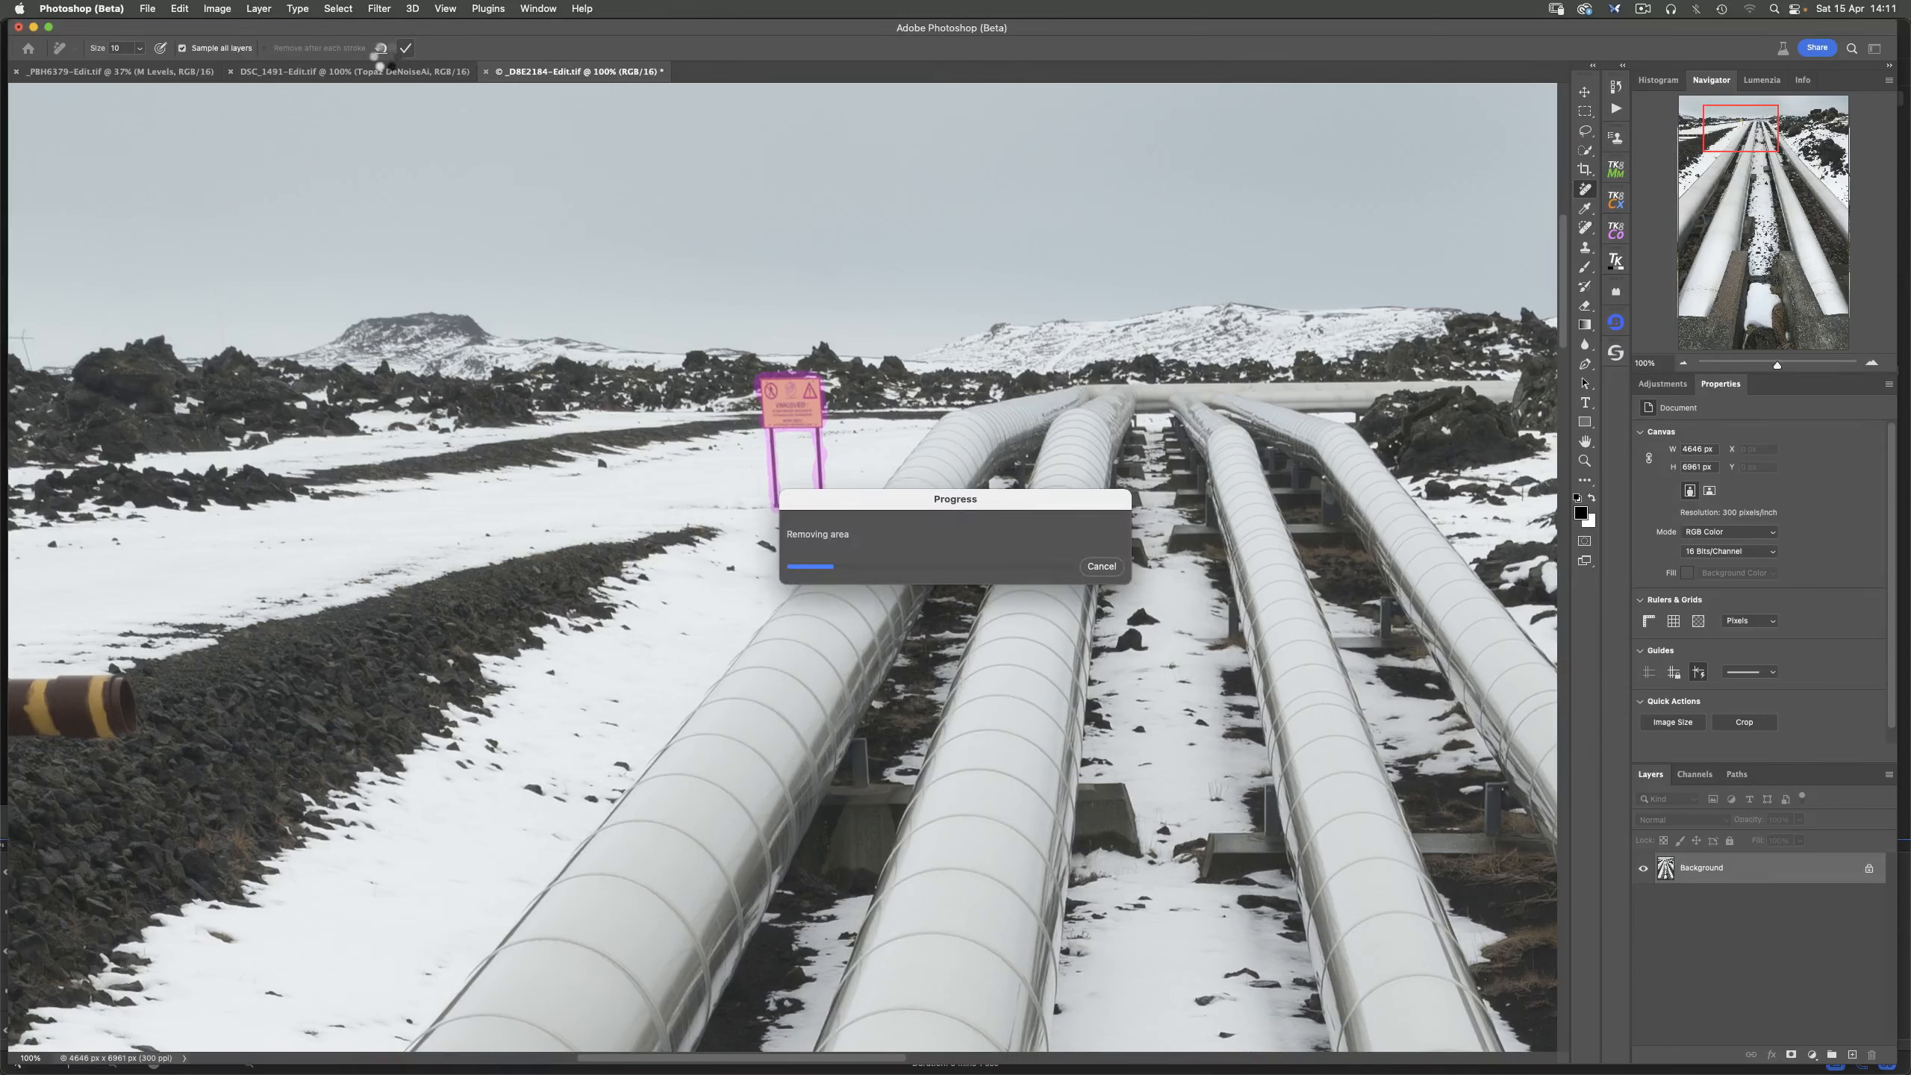
{"action": "key", "text": "z"}
{"action": "left_click", "coordinate": [783, 401]}
{"action": "left_click", "coordinate": [784, 401]}
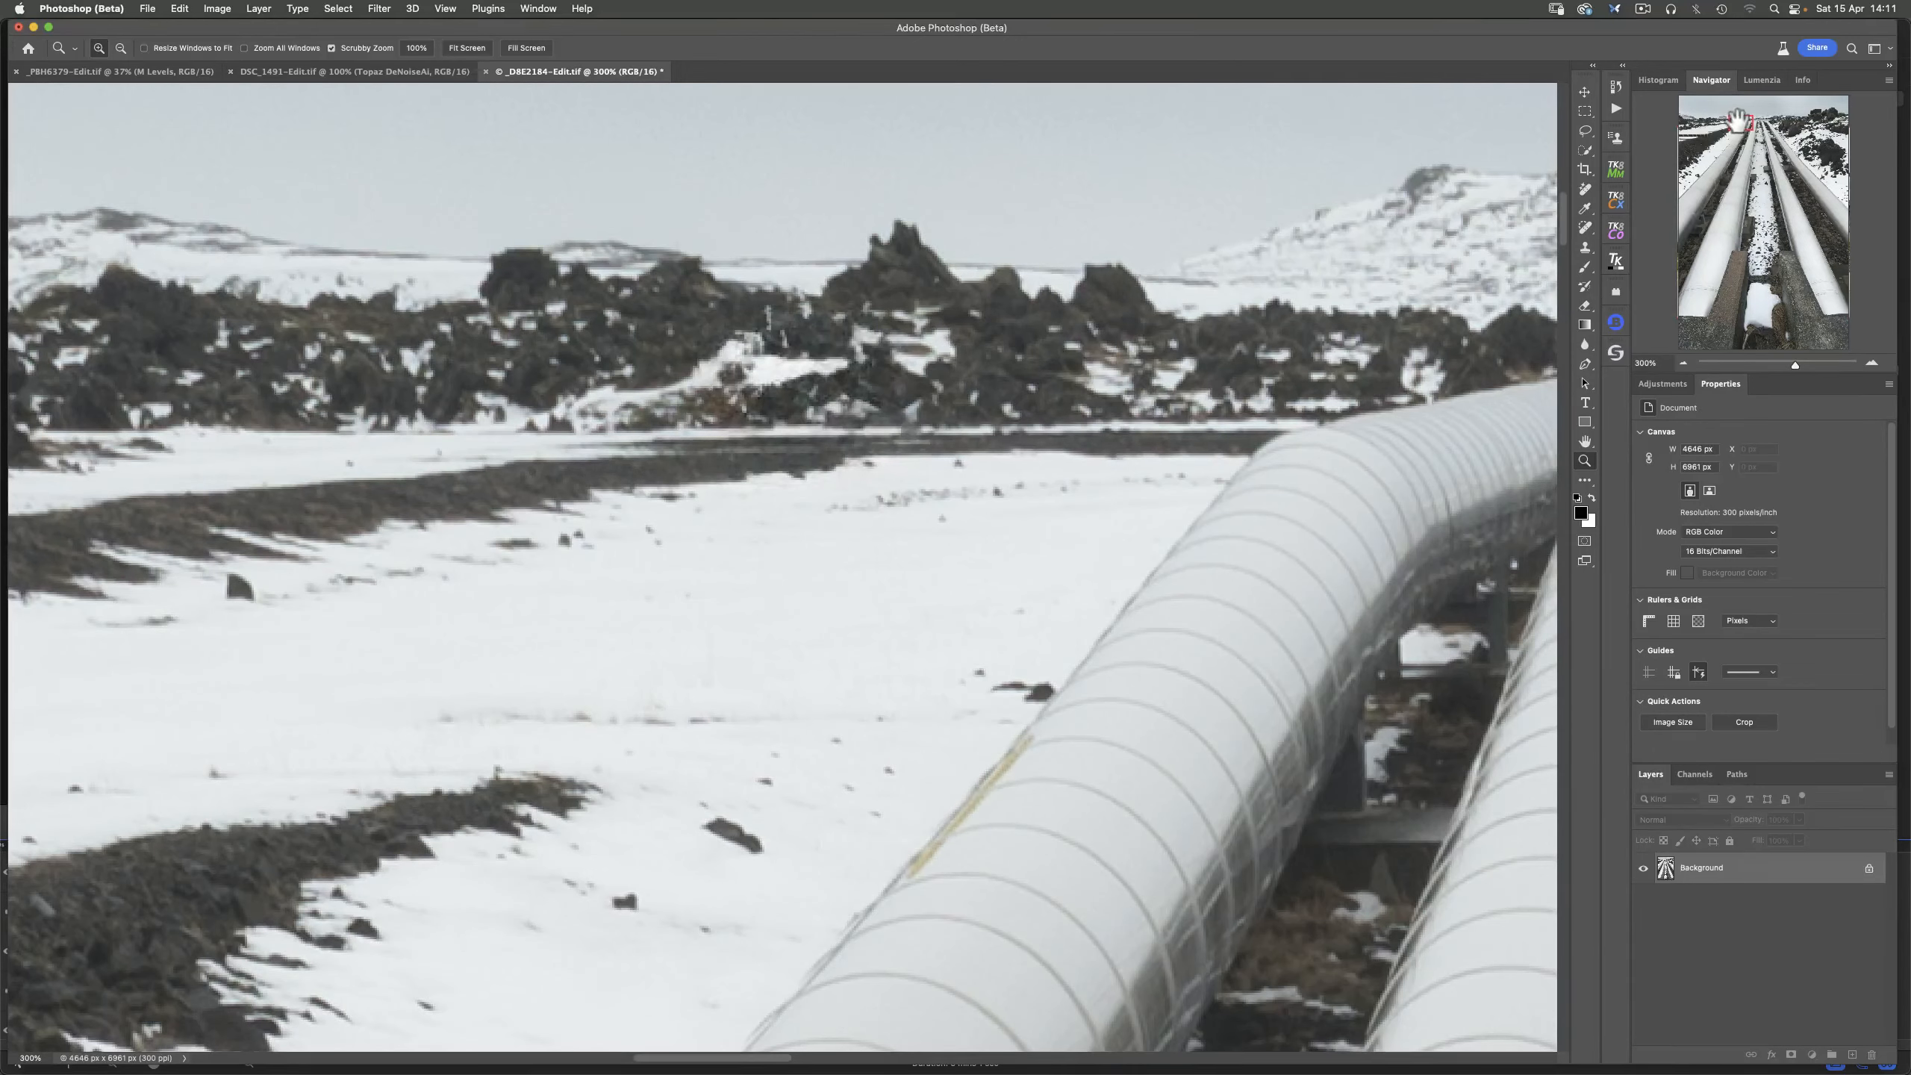
- Remove the brown pipe with yellow stripes using the Remove tool at size 100, covering it from its open end to the image edge
{"action": "left_click_drag", "start_coordinate": [1735, 119], "coordinate": [1695, 136]}
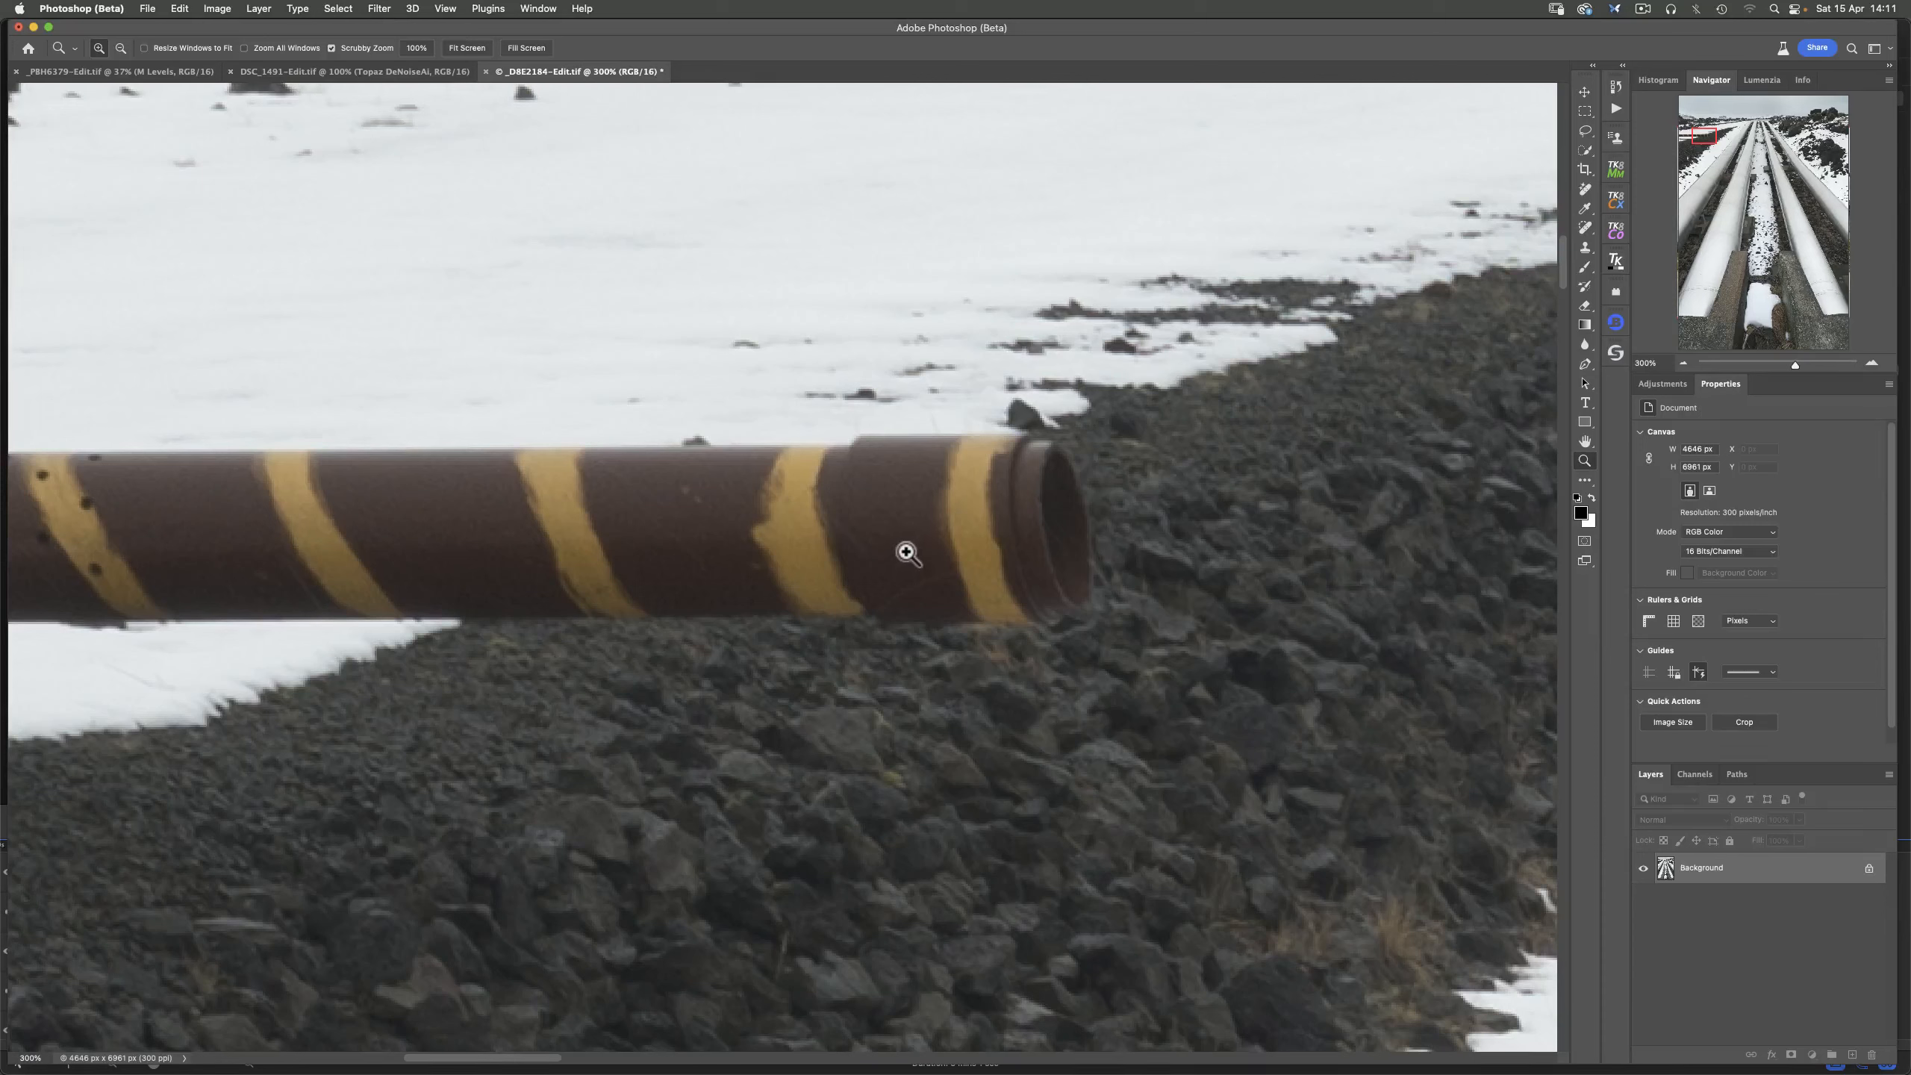
{"action": "key", "text": "super"}
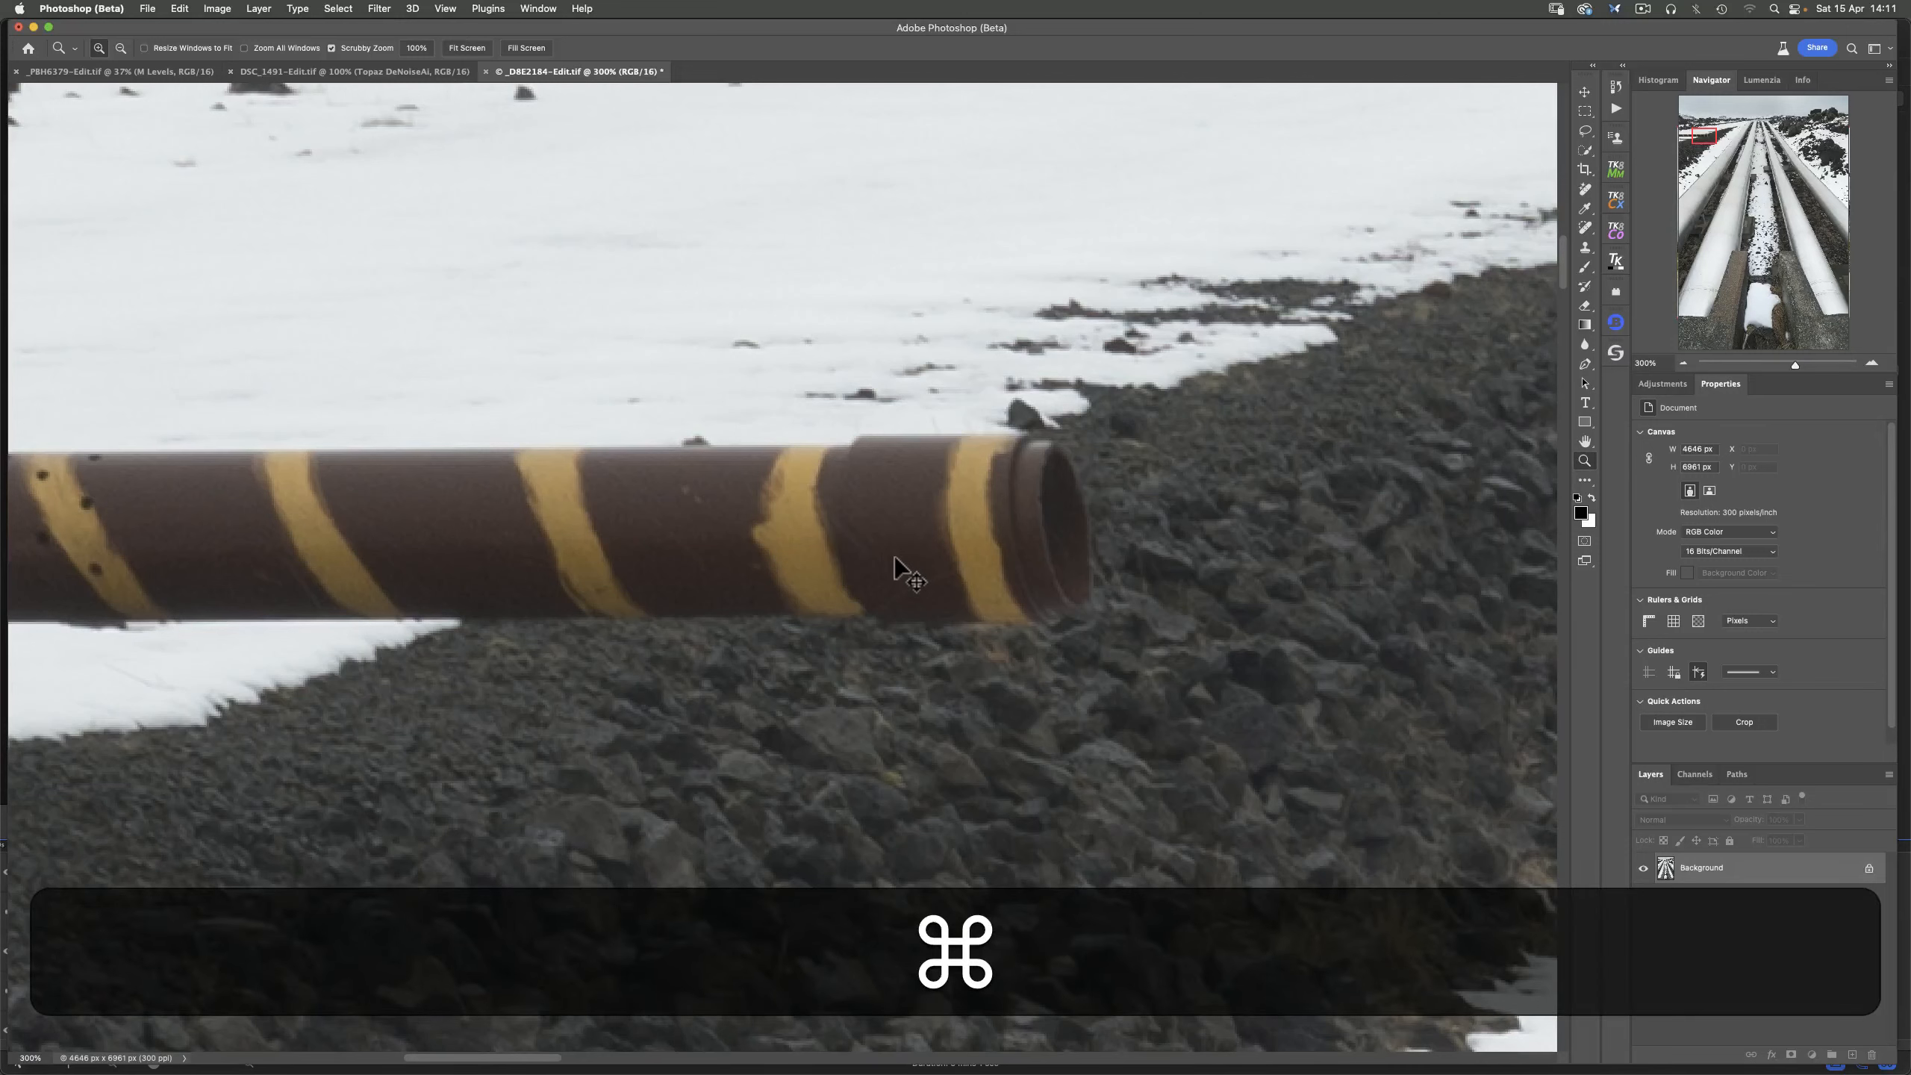
{"action": "key", "text": "super+minus"}
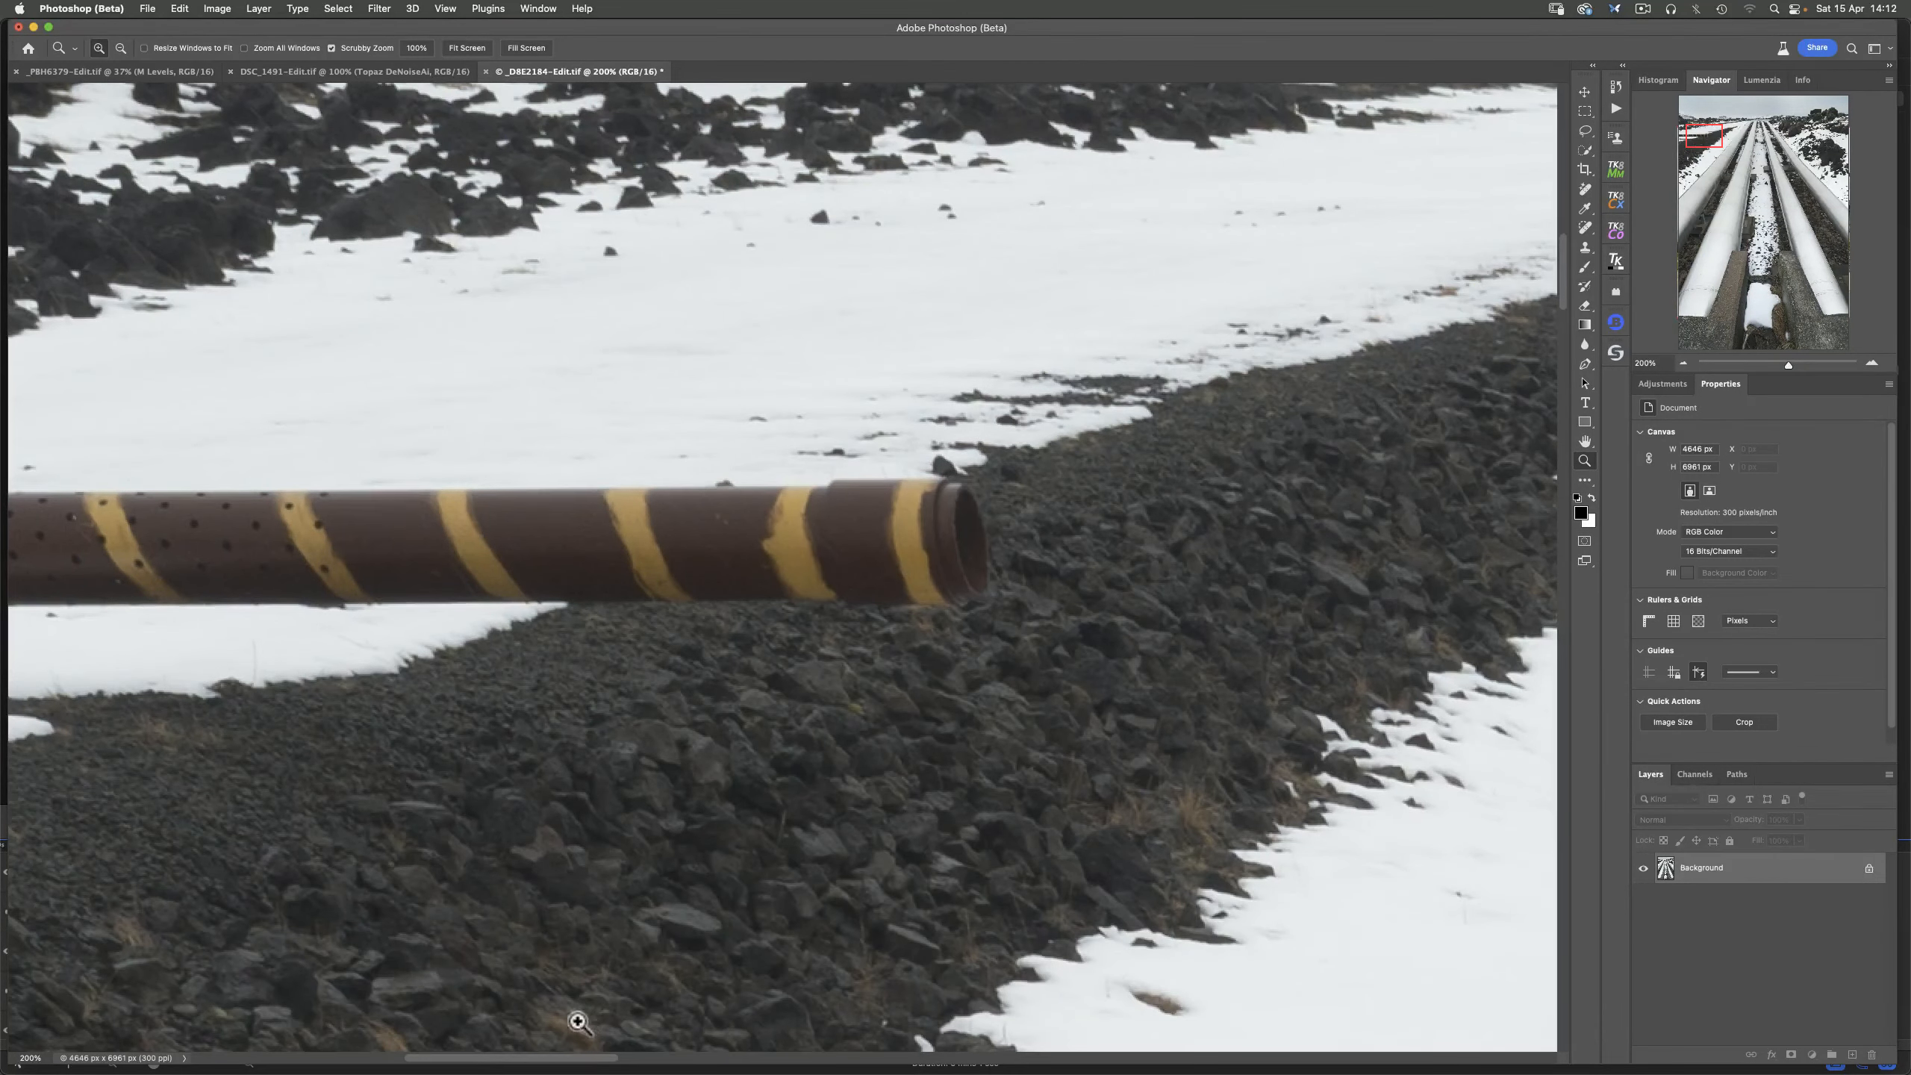
{"action": "left_click_drag", "start_coordinate": [568, 1064], "coordinate": [546, 1063]}
{"action": "key", "text": "j"}
{"action": "key", "text": "bracketright"}
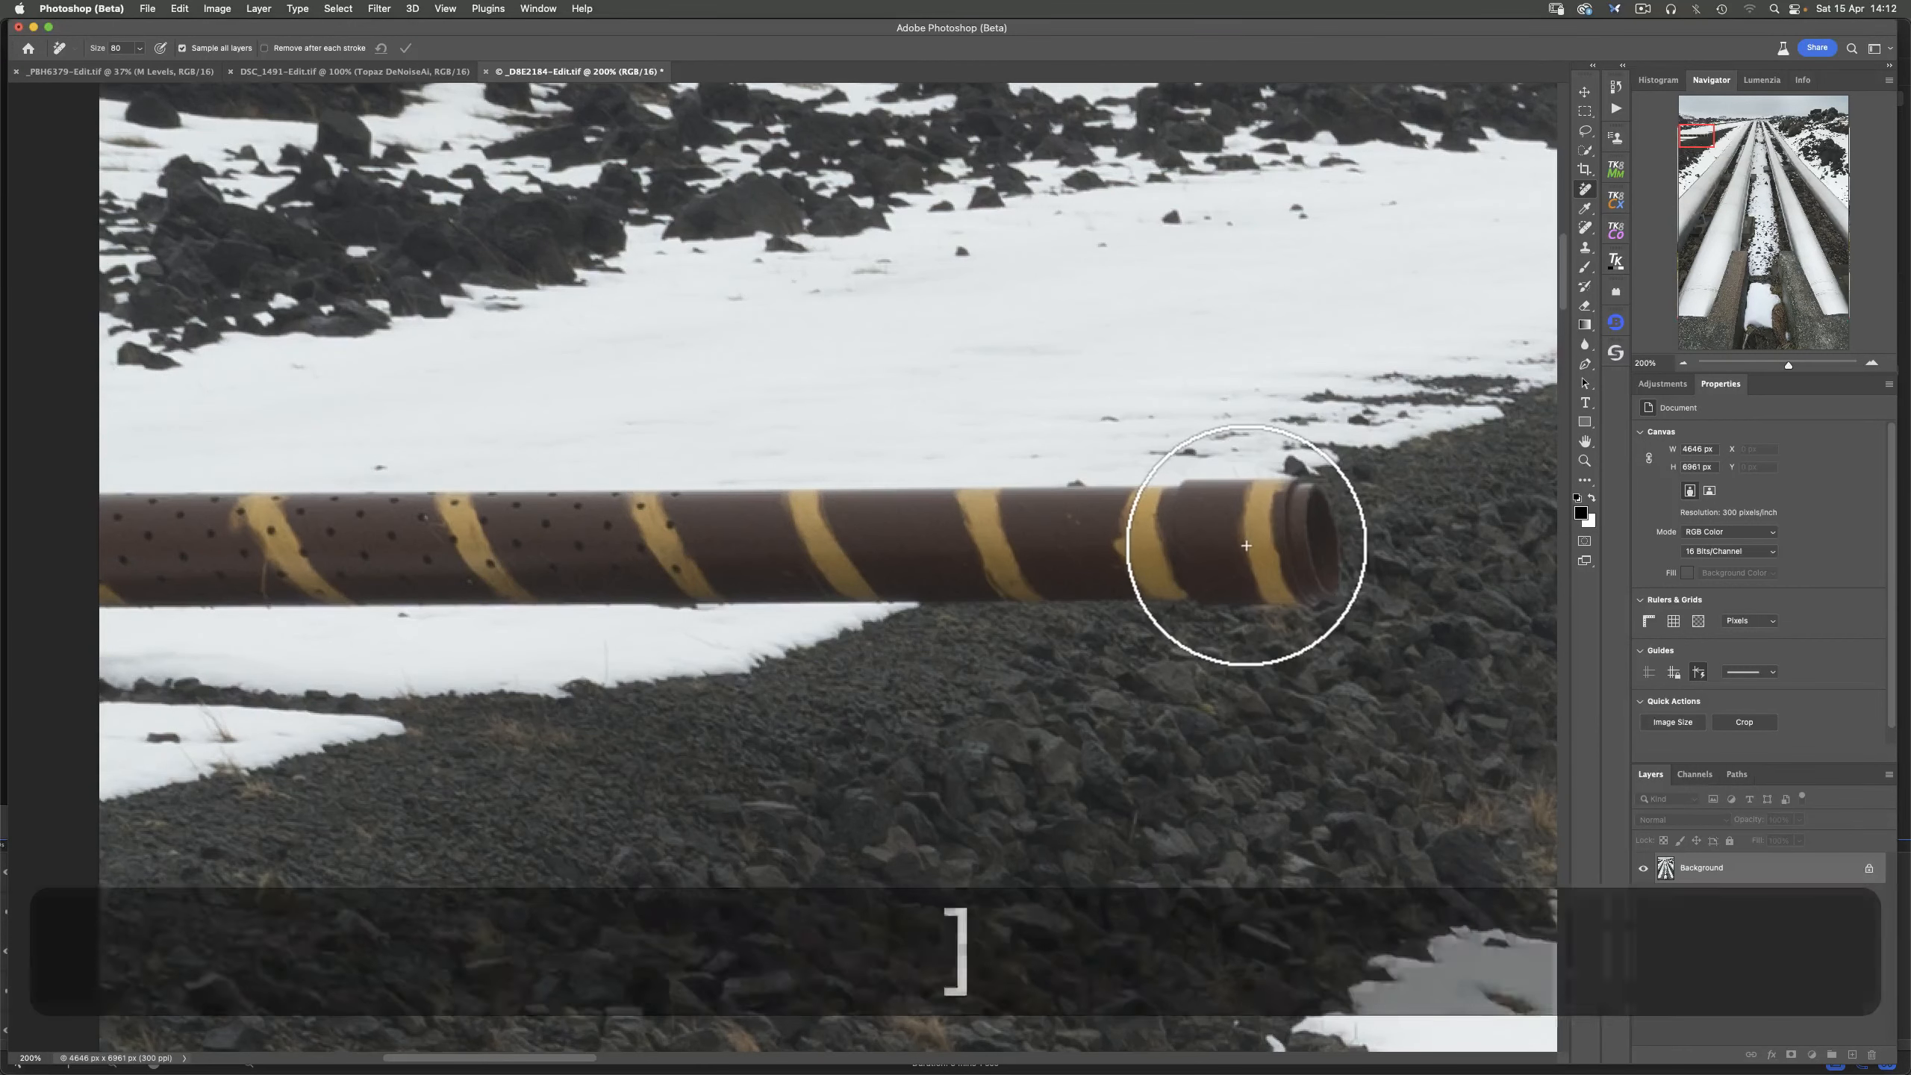
{"action": "key", "text": "bracketright"}
{"action": "key", "text": "bracketright"}
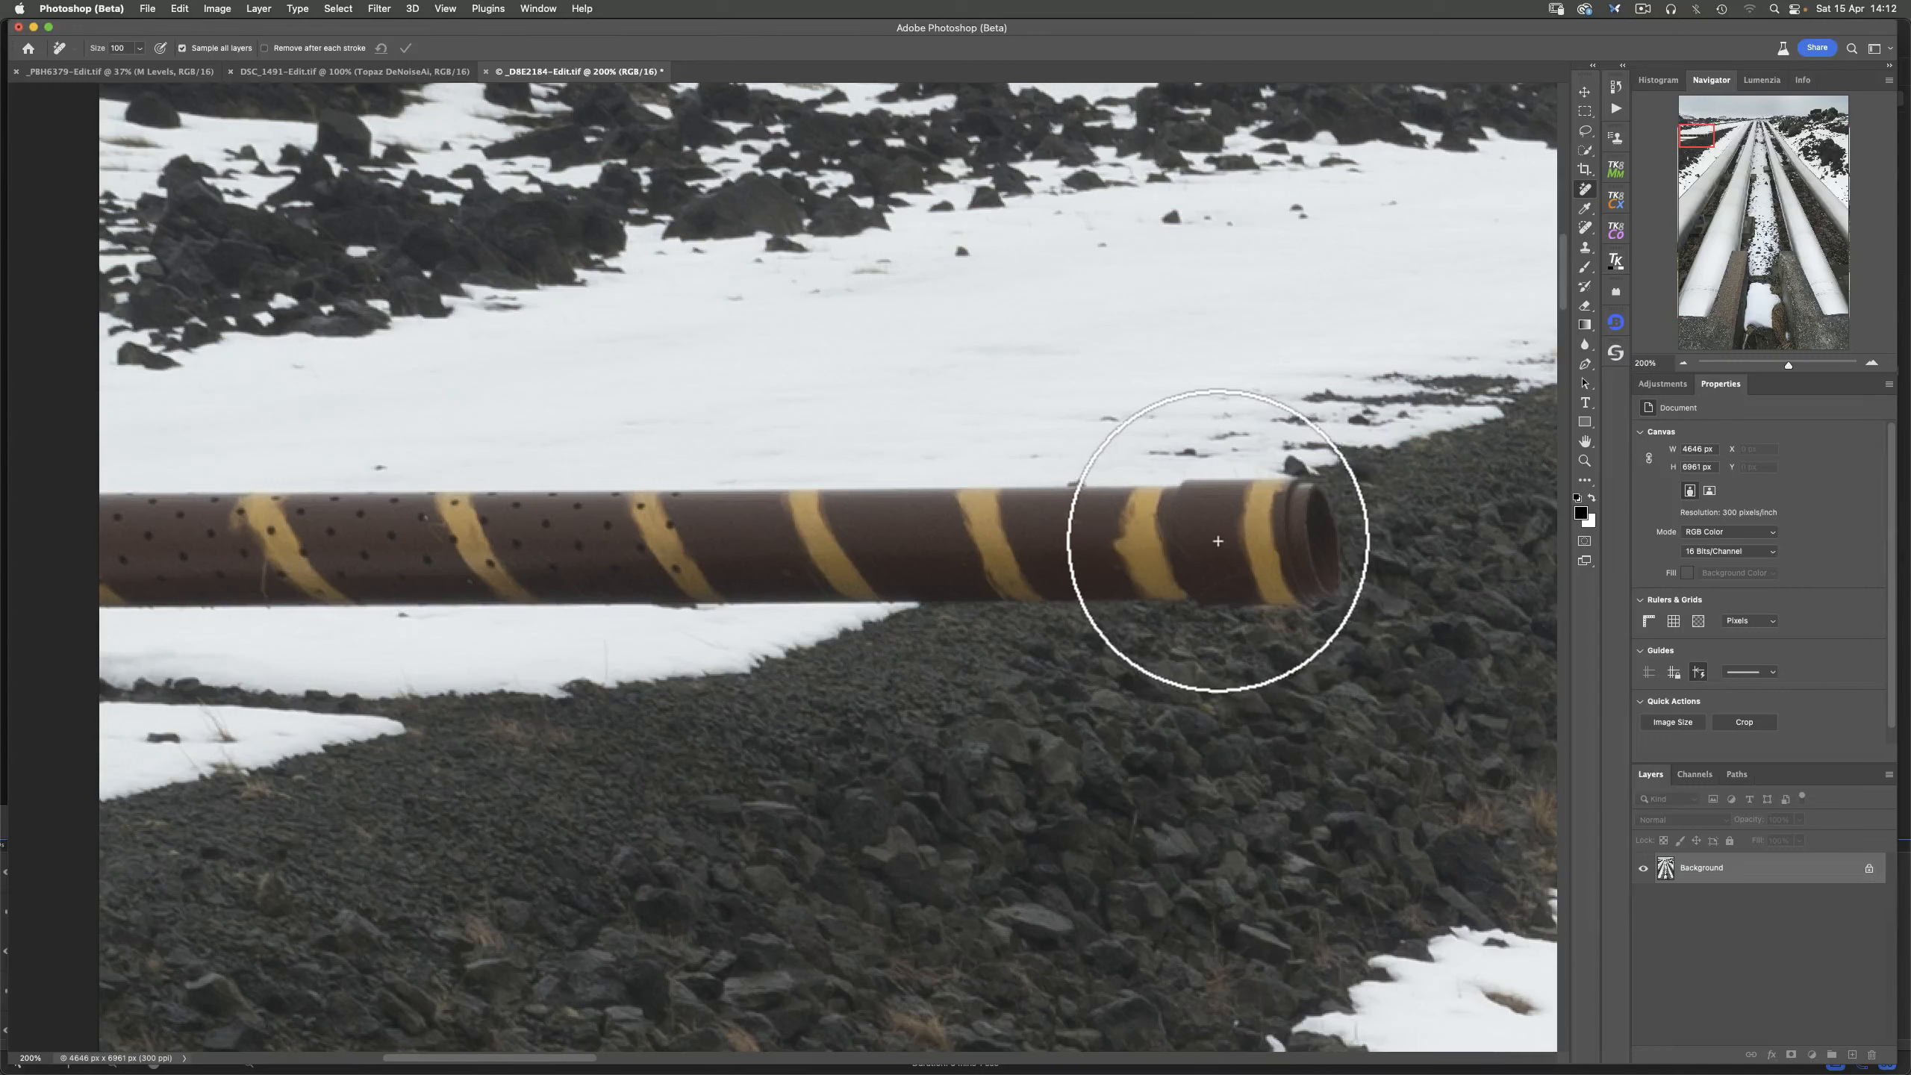
{"action": "left_click", "coordinate": [1300, 544]}
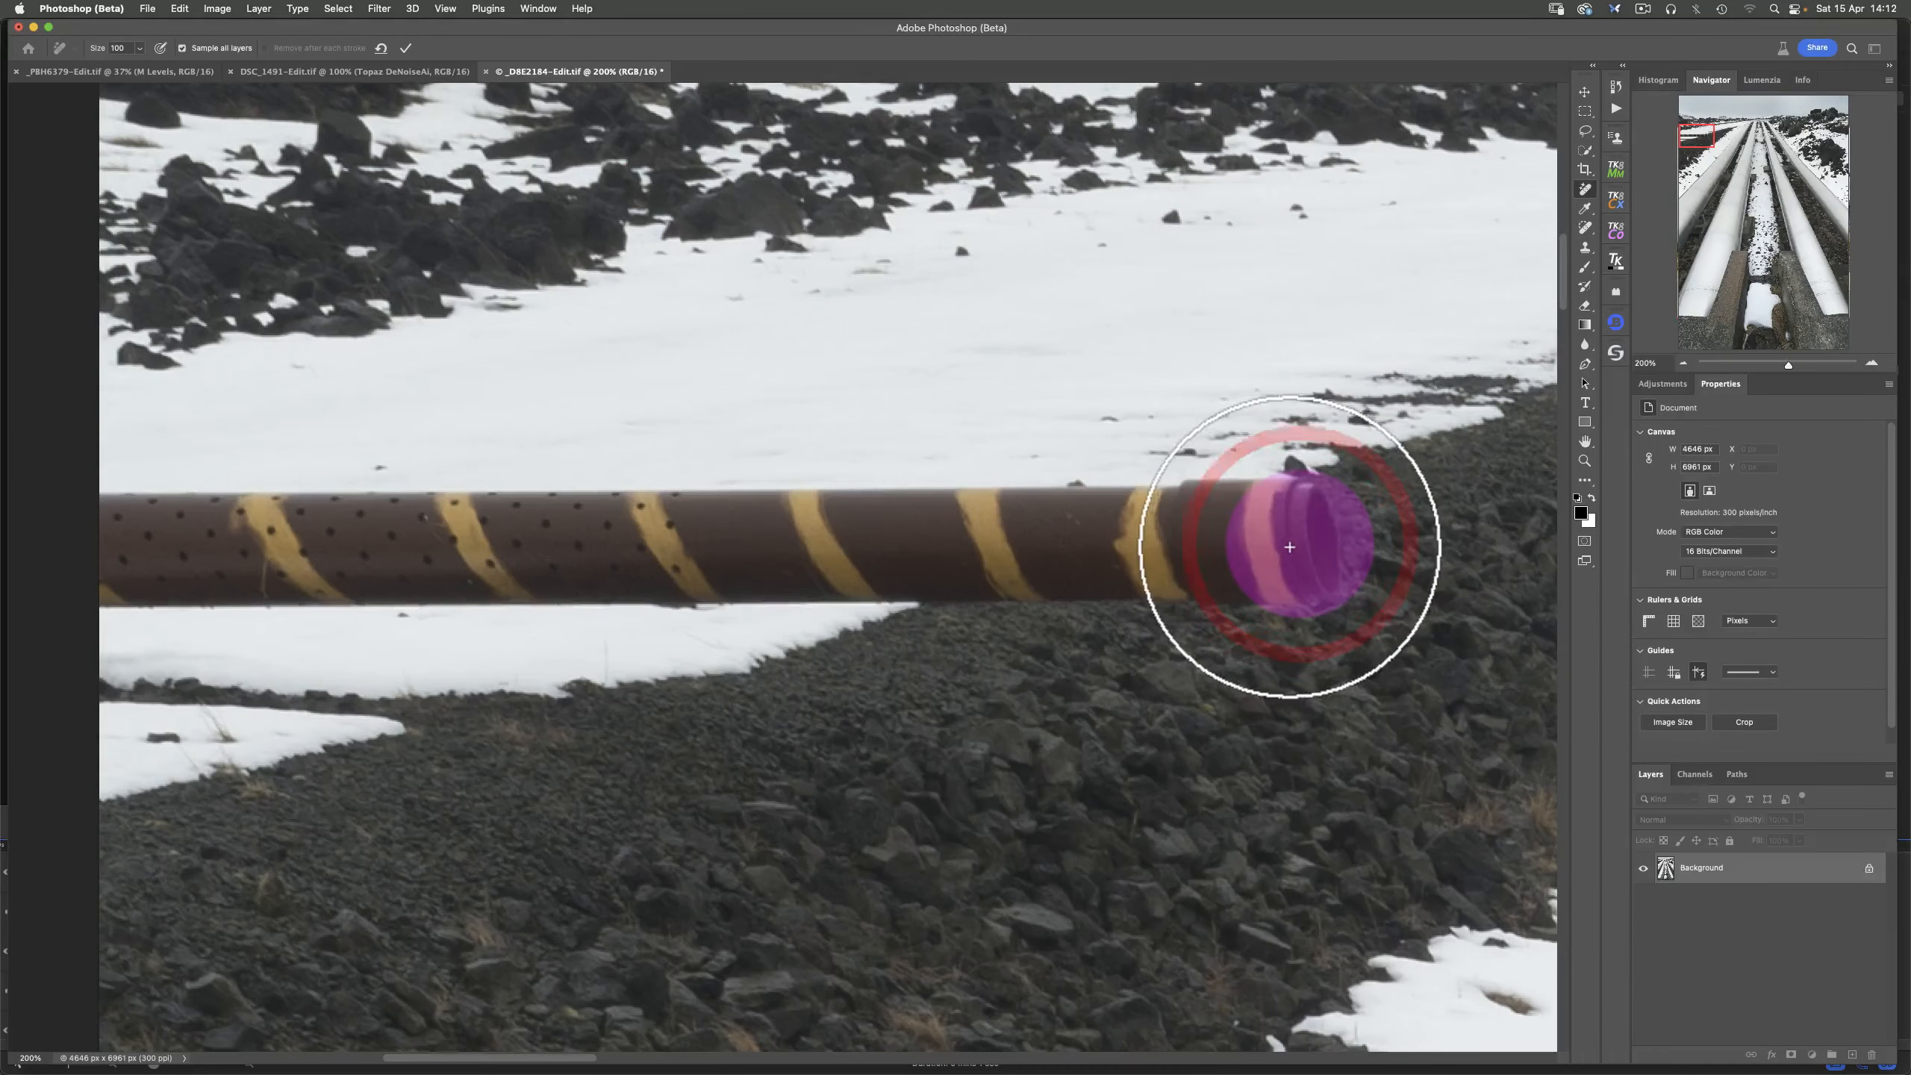
{"action": "key", "text": "shift"}
{"action": "left_click", "coordinate": [94, 545], "text": "shift"}
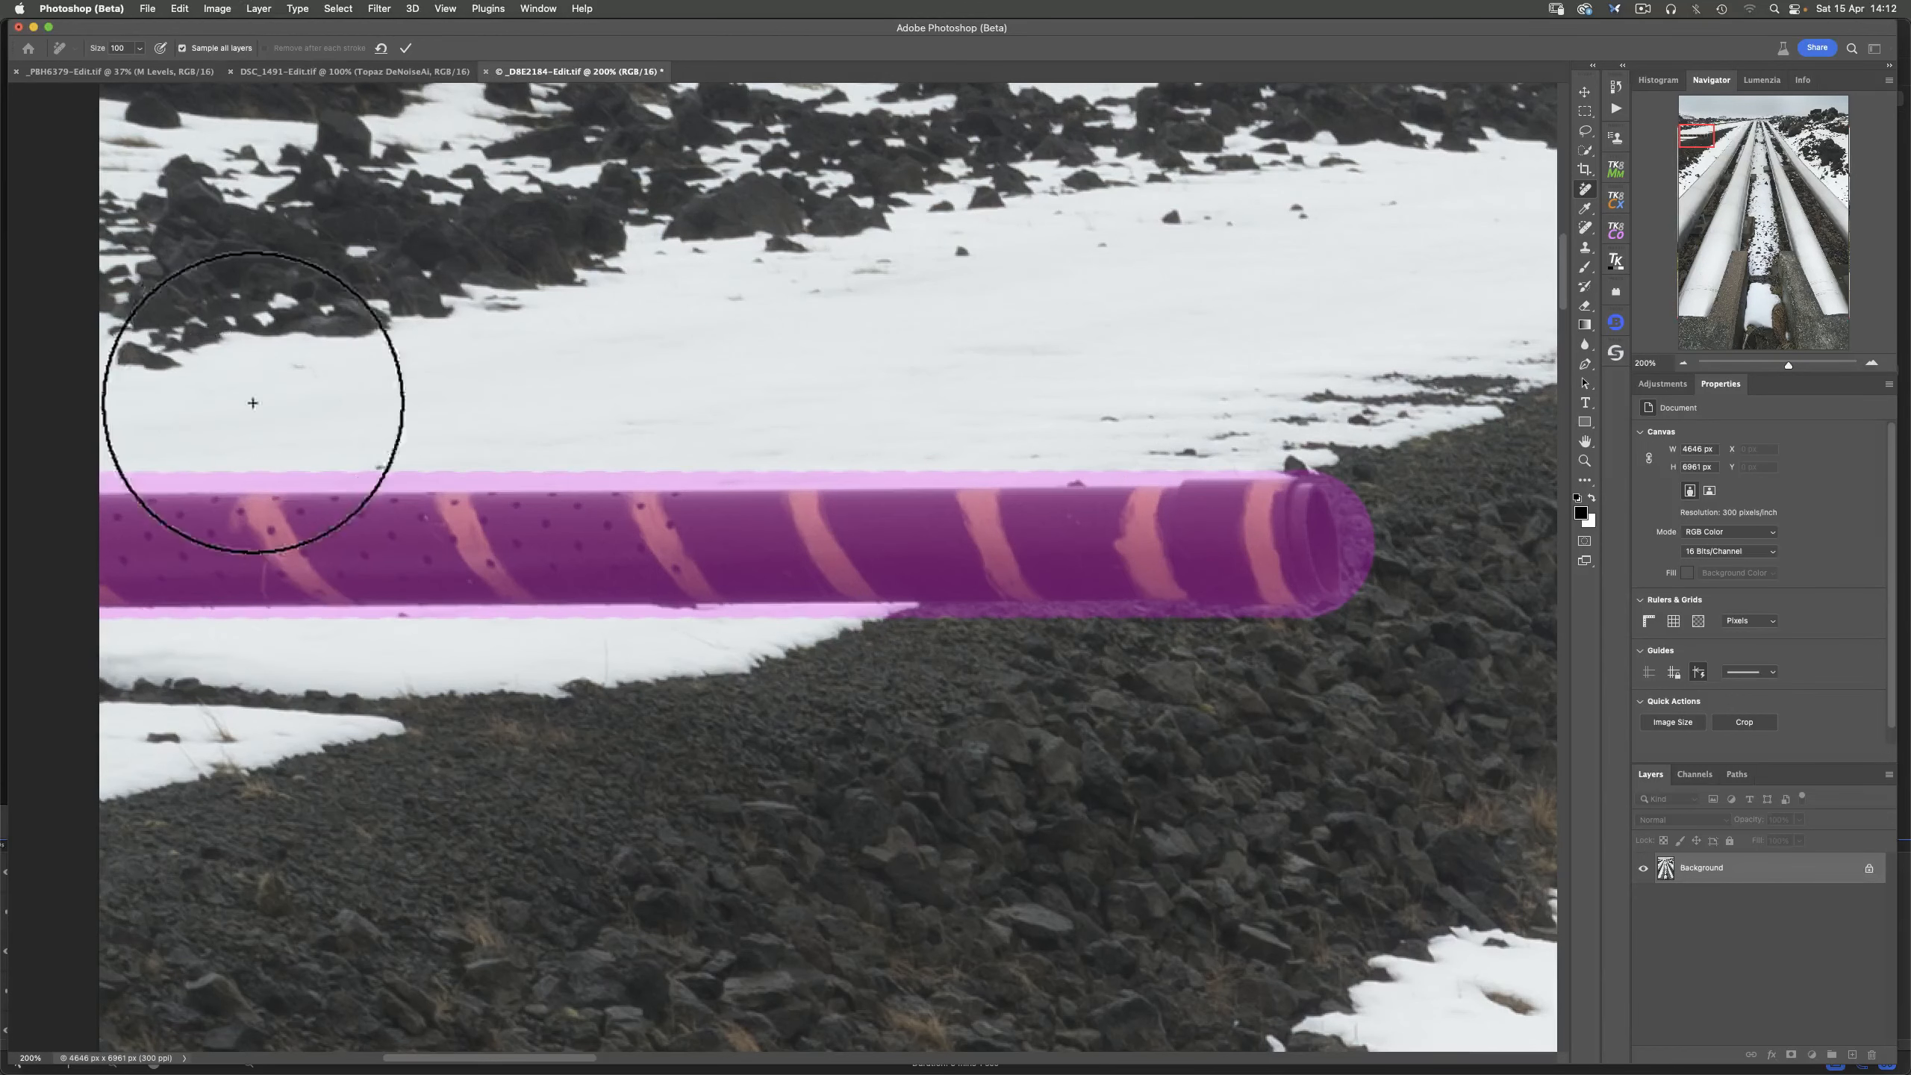
{"action": "left_click", "coordinate": [406, 47]}
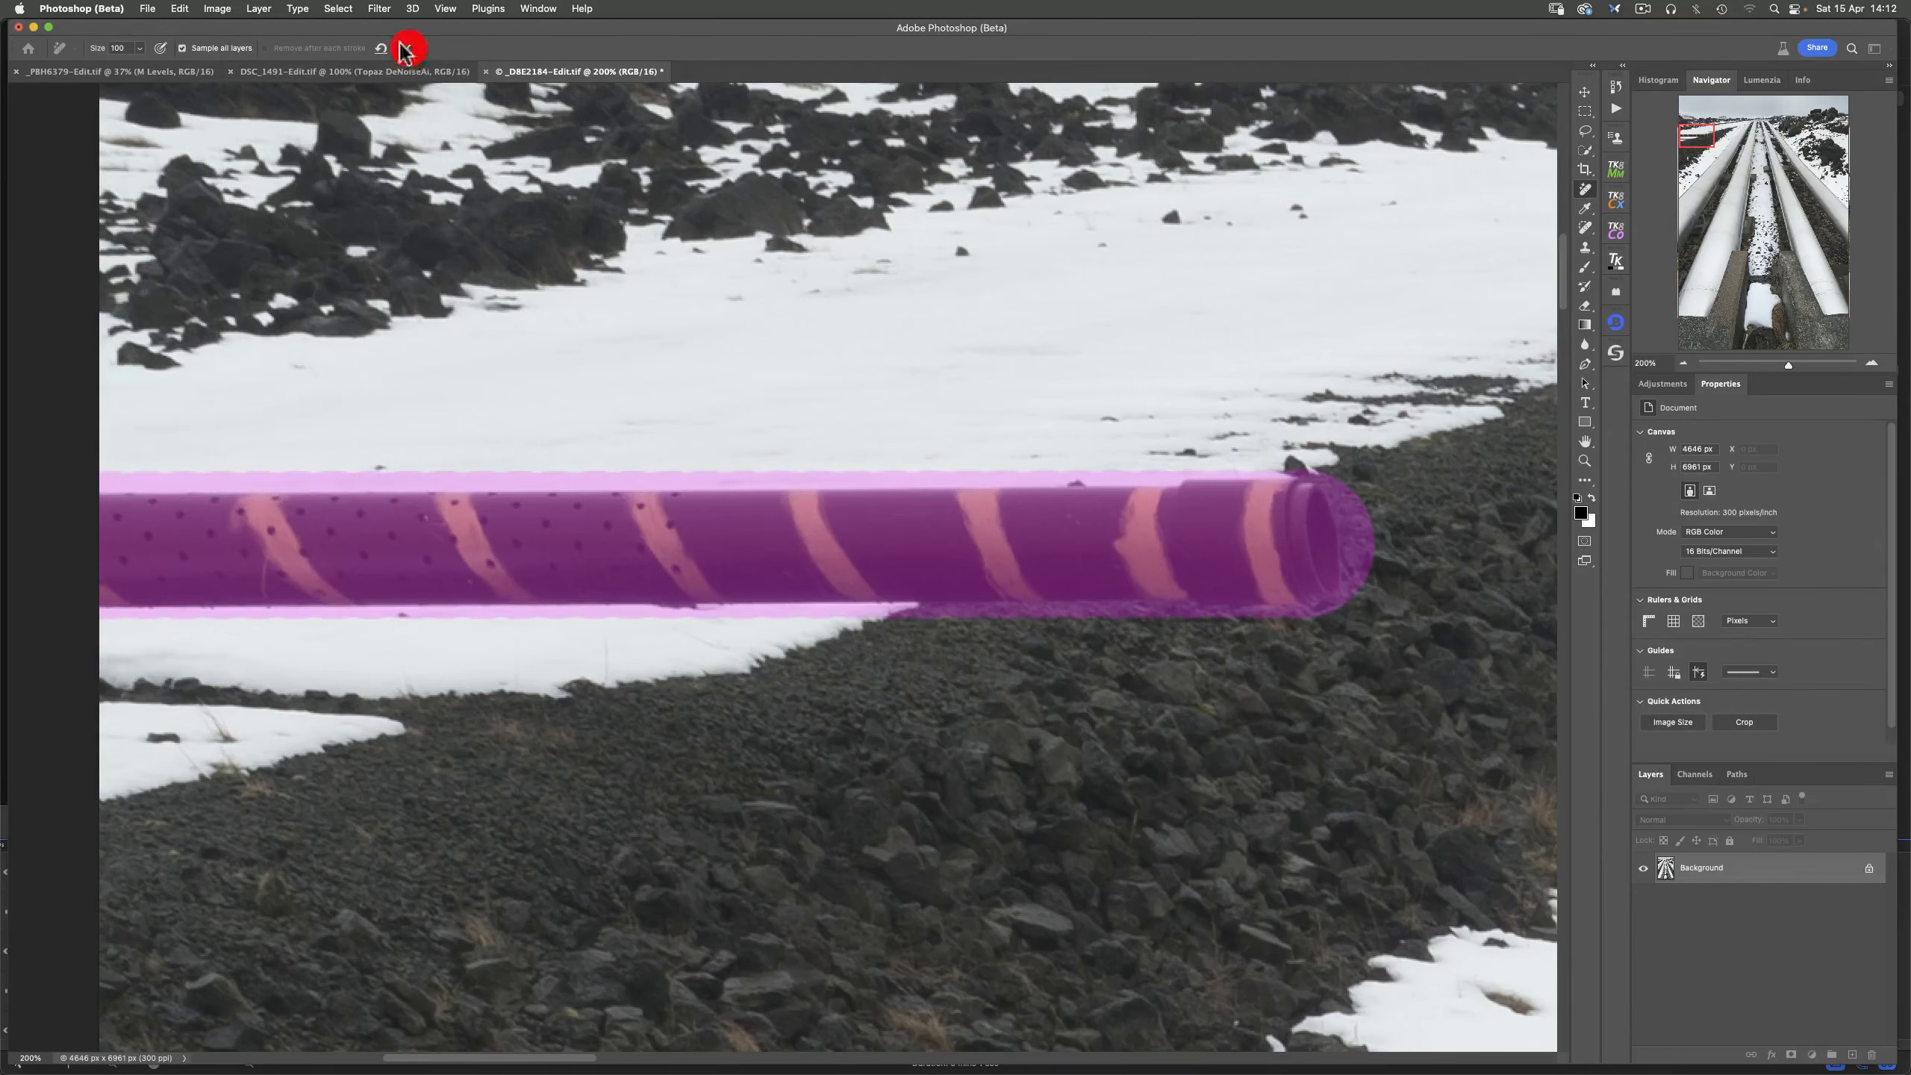
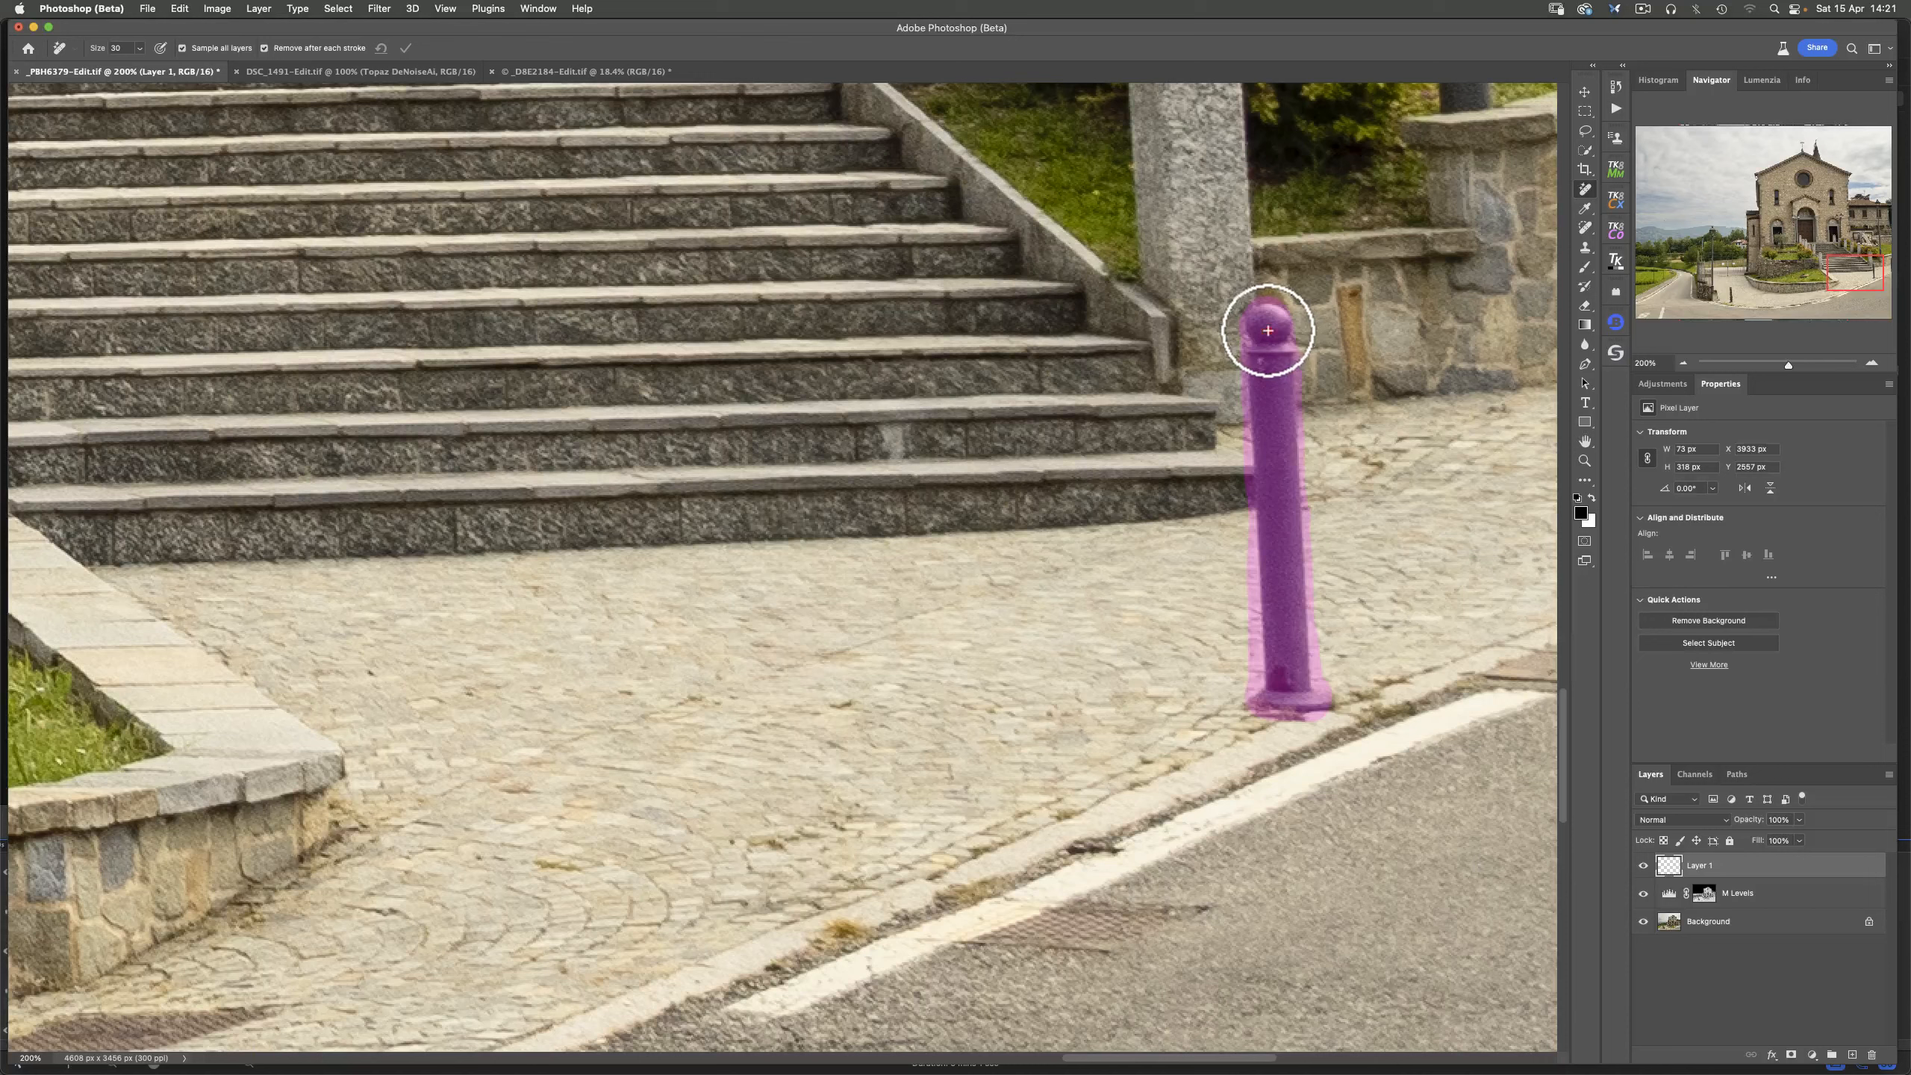
- Remove the bollard beside the church steps and clean up the lowest step's end with the Clone Stamp, sampling the nearby paving
{"action": "left_click", "coordinate": [1269, 330]}
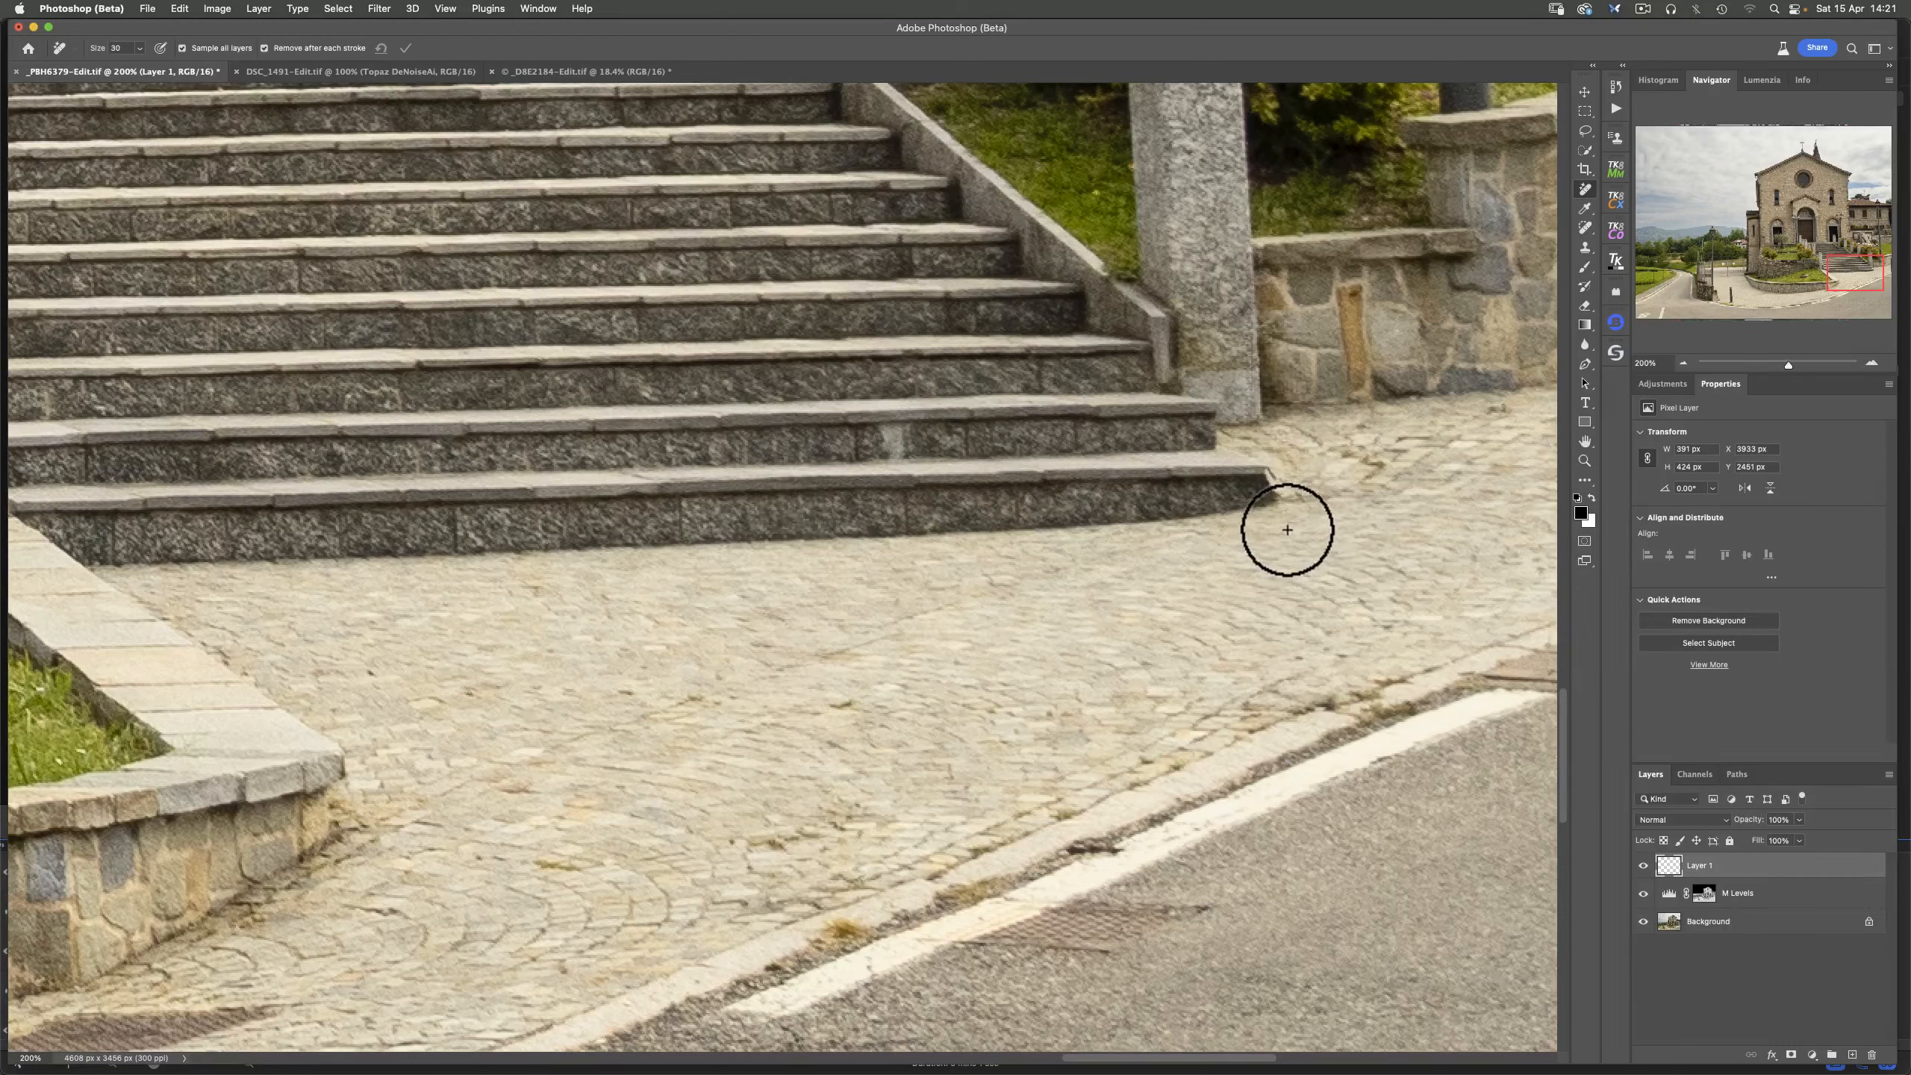
{"action": "left_click", "coordinate": [1581, 243]}
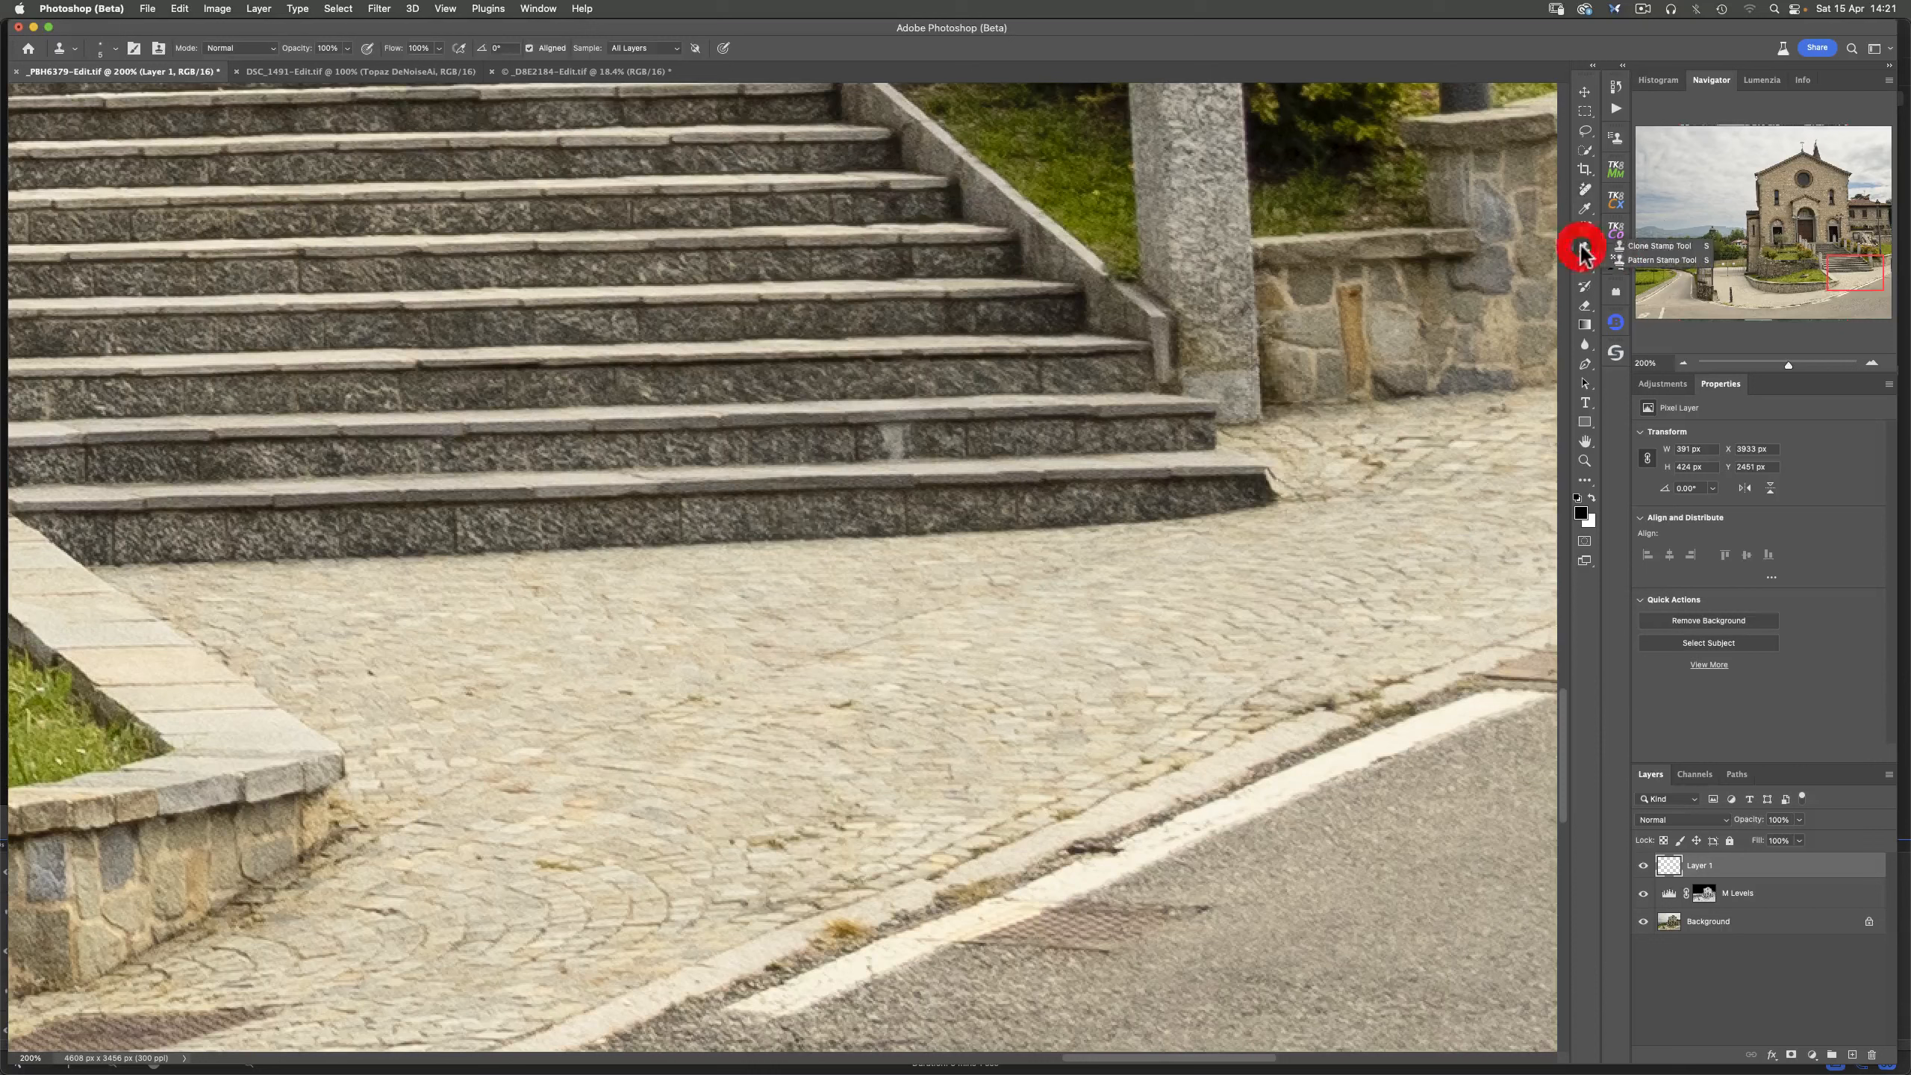
{"action": "left_click", "coordinate": [1642, 242]}
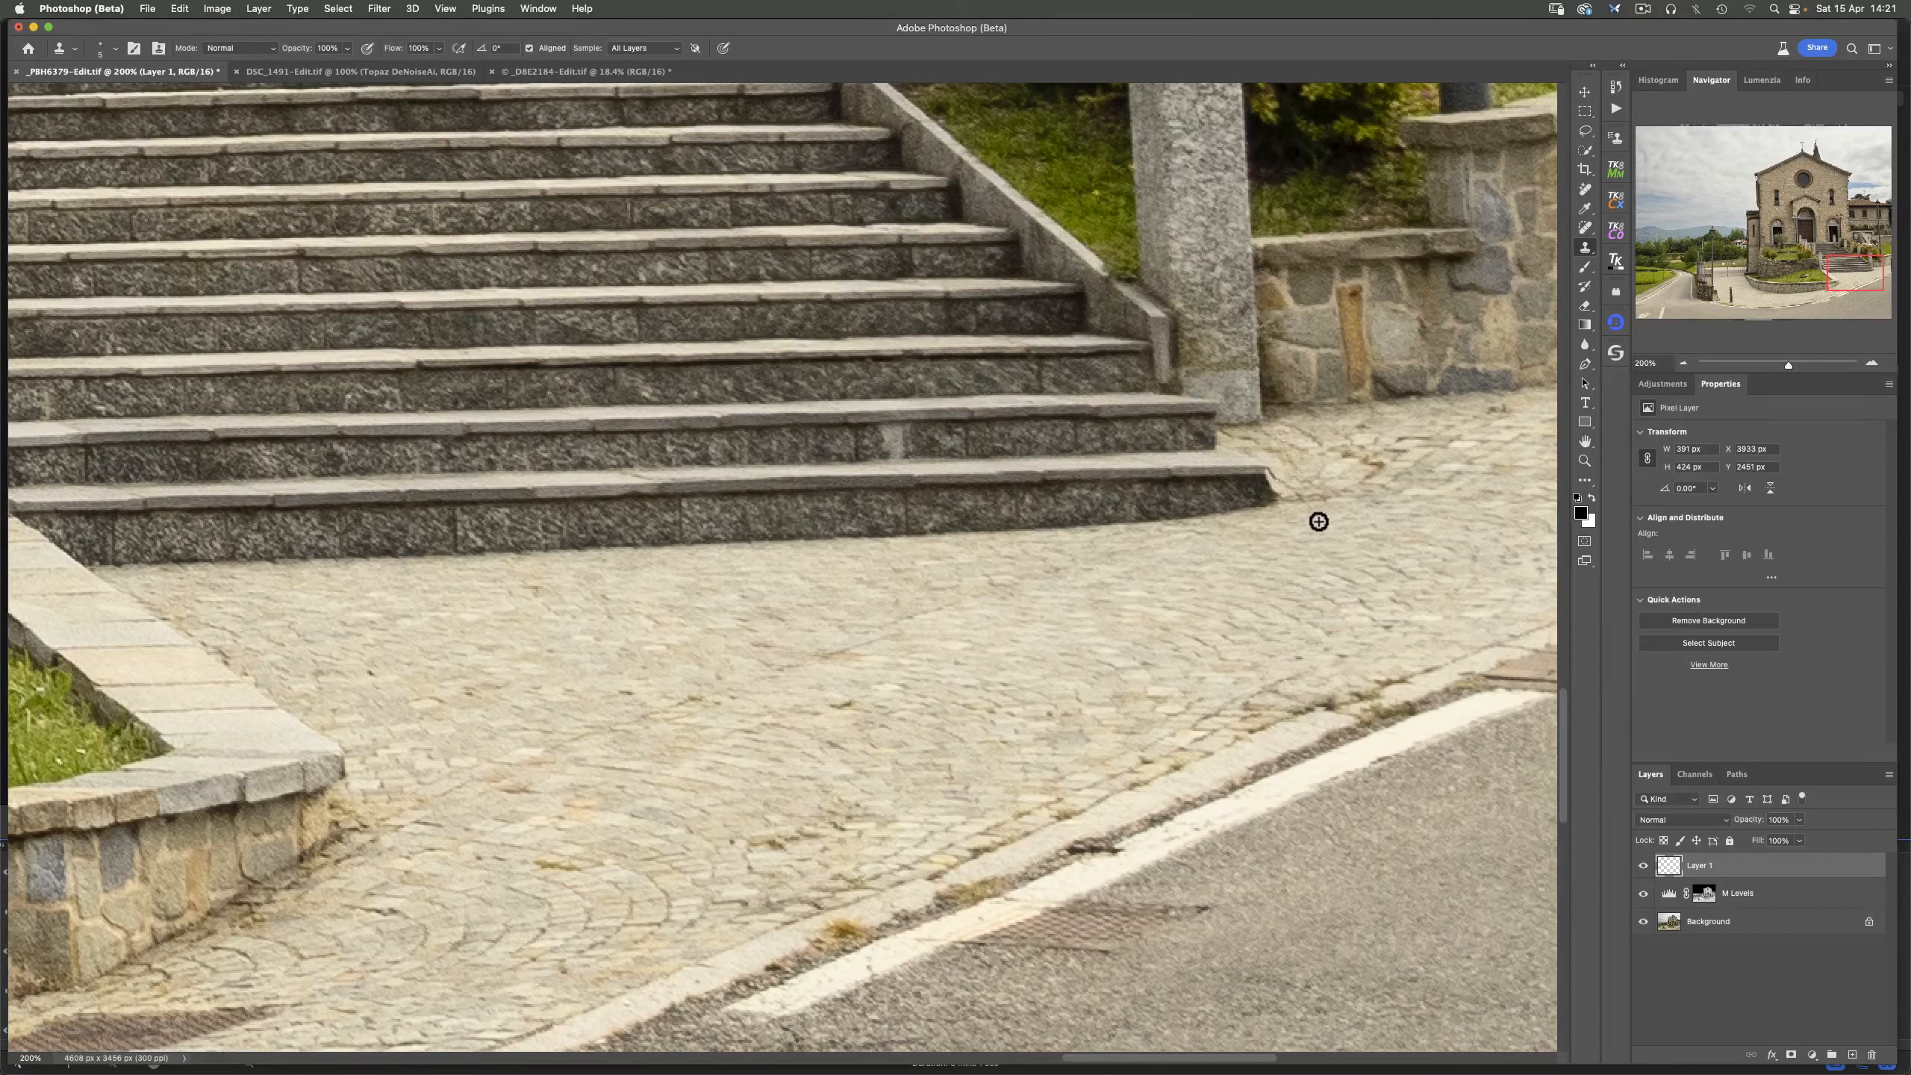
{"action": "key", "text": "alt"}
{"action": "left_click", "coordinate": [1371, 518], "text": "alt"}
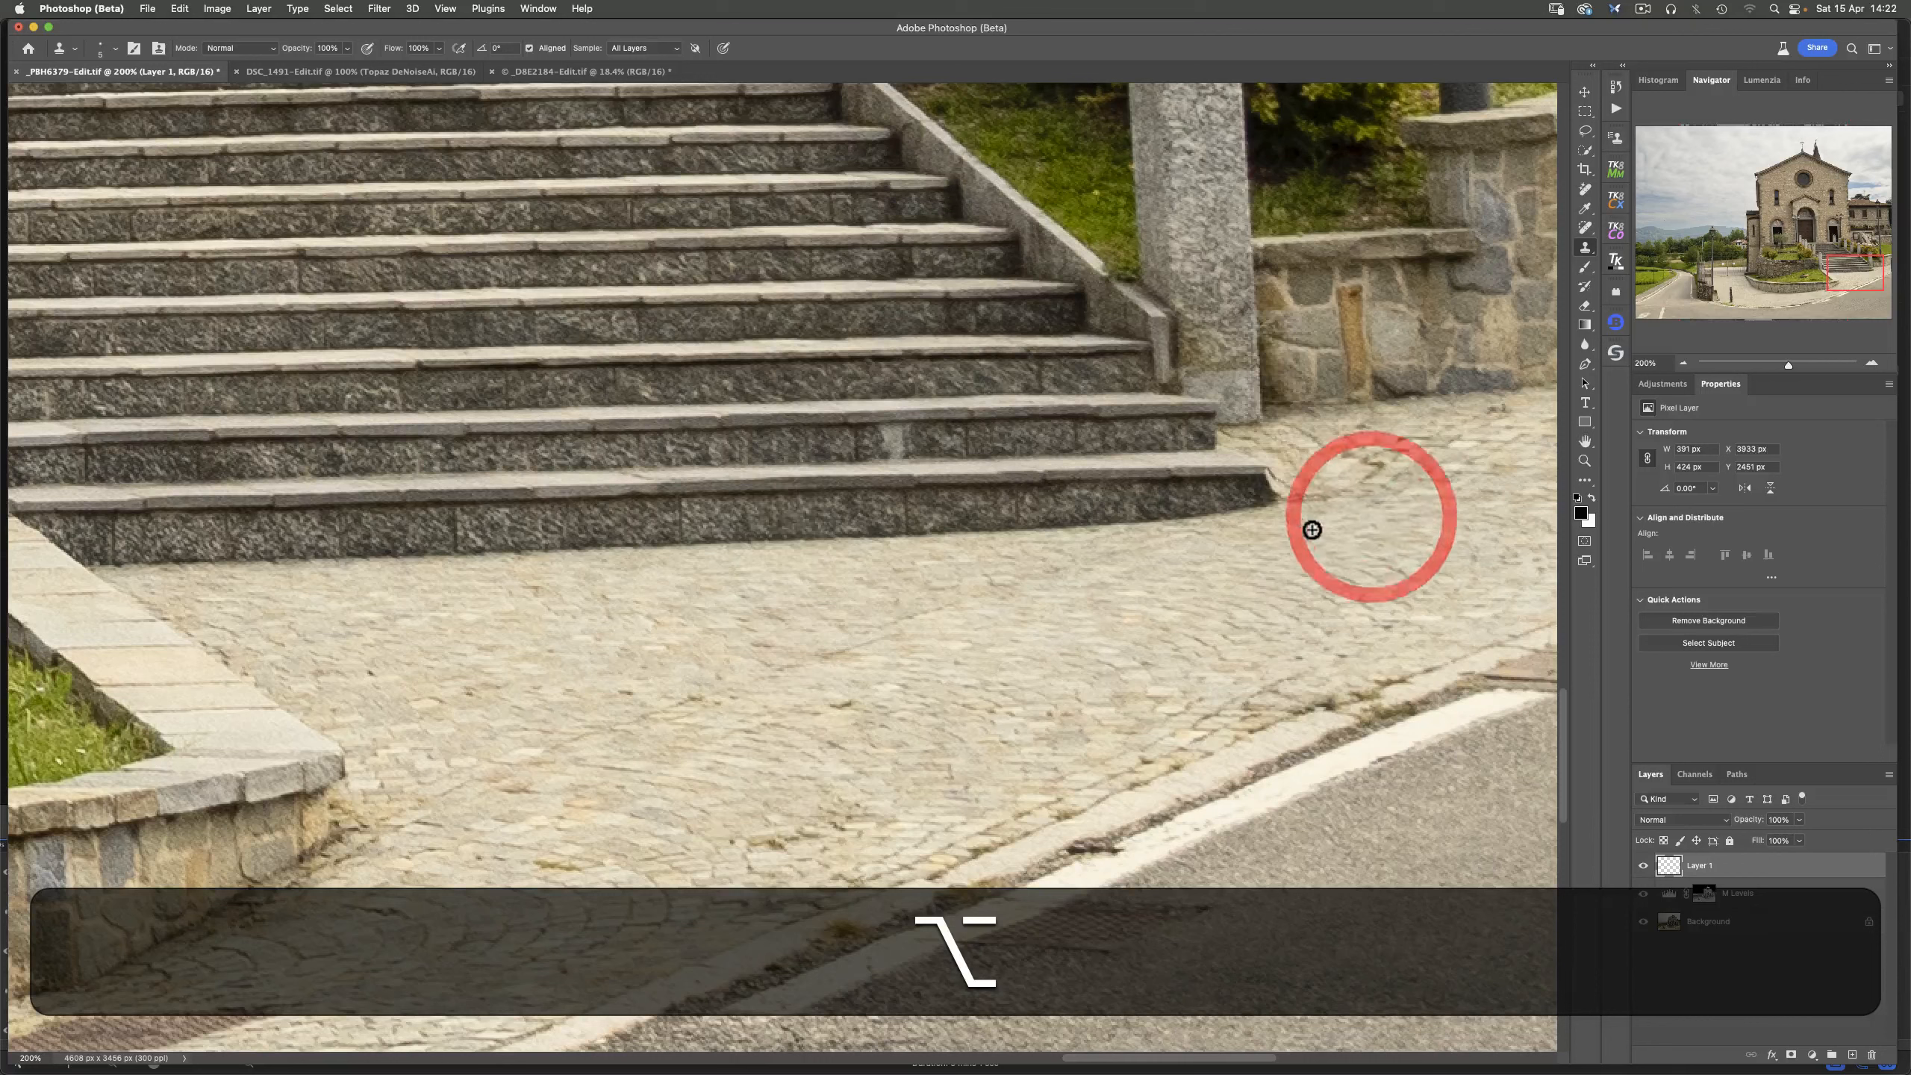
{"action": "left_click", "coordinate": [1270, 467]}
{"action": "mouse_move", "coordinate": [1270, 467]}
{"action": "left_mouse_down"}
{"action": "mouse_move", "coordinate": [1263, 503]}
{"action": "mouse_move", "coordinate": [1287, 483]}
{"action": "mouse_move", "coordinate": [1273, 503]}
{"action": "left_mouse_up"}
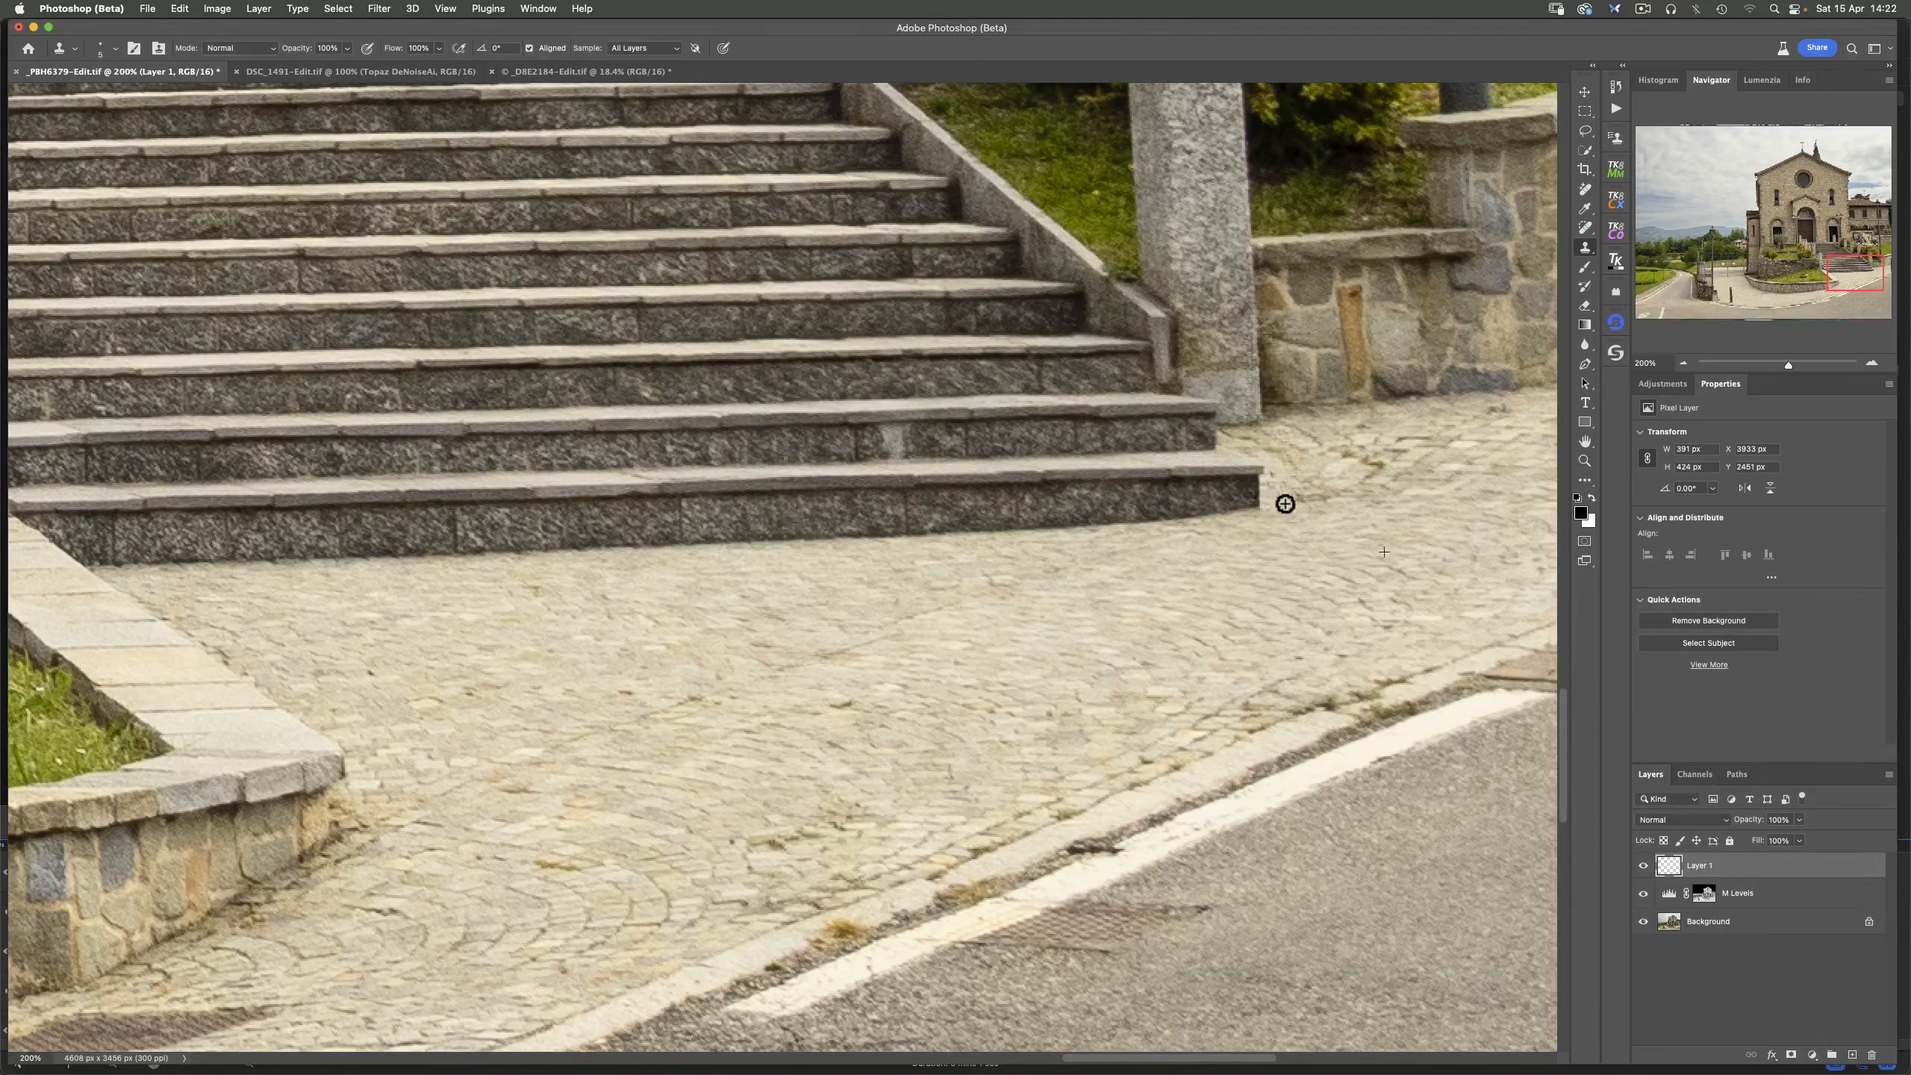
{"action": "left_click", "coordinate": [1279, 478]}
- Remove the bollard at the photo's right edge and the chained bollard near the road with the Remove tool at size 30
{"action": "key", "text": "space"}
{"action": "left_click_drag", "start_coordinate": [1404, 557], "coordinate": [709, 717]}
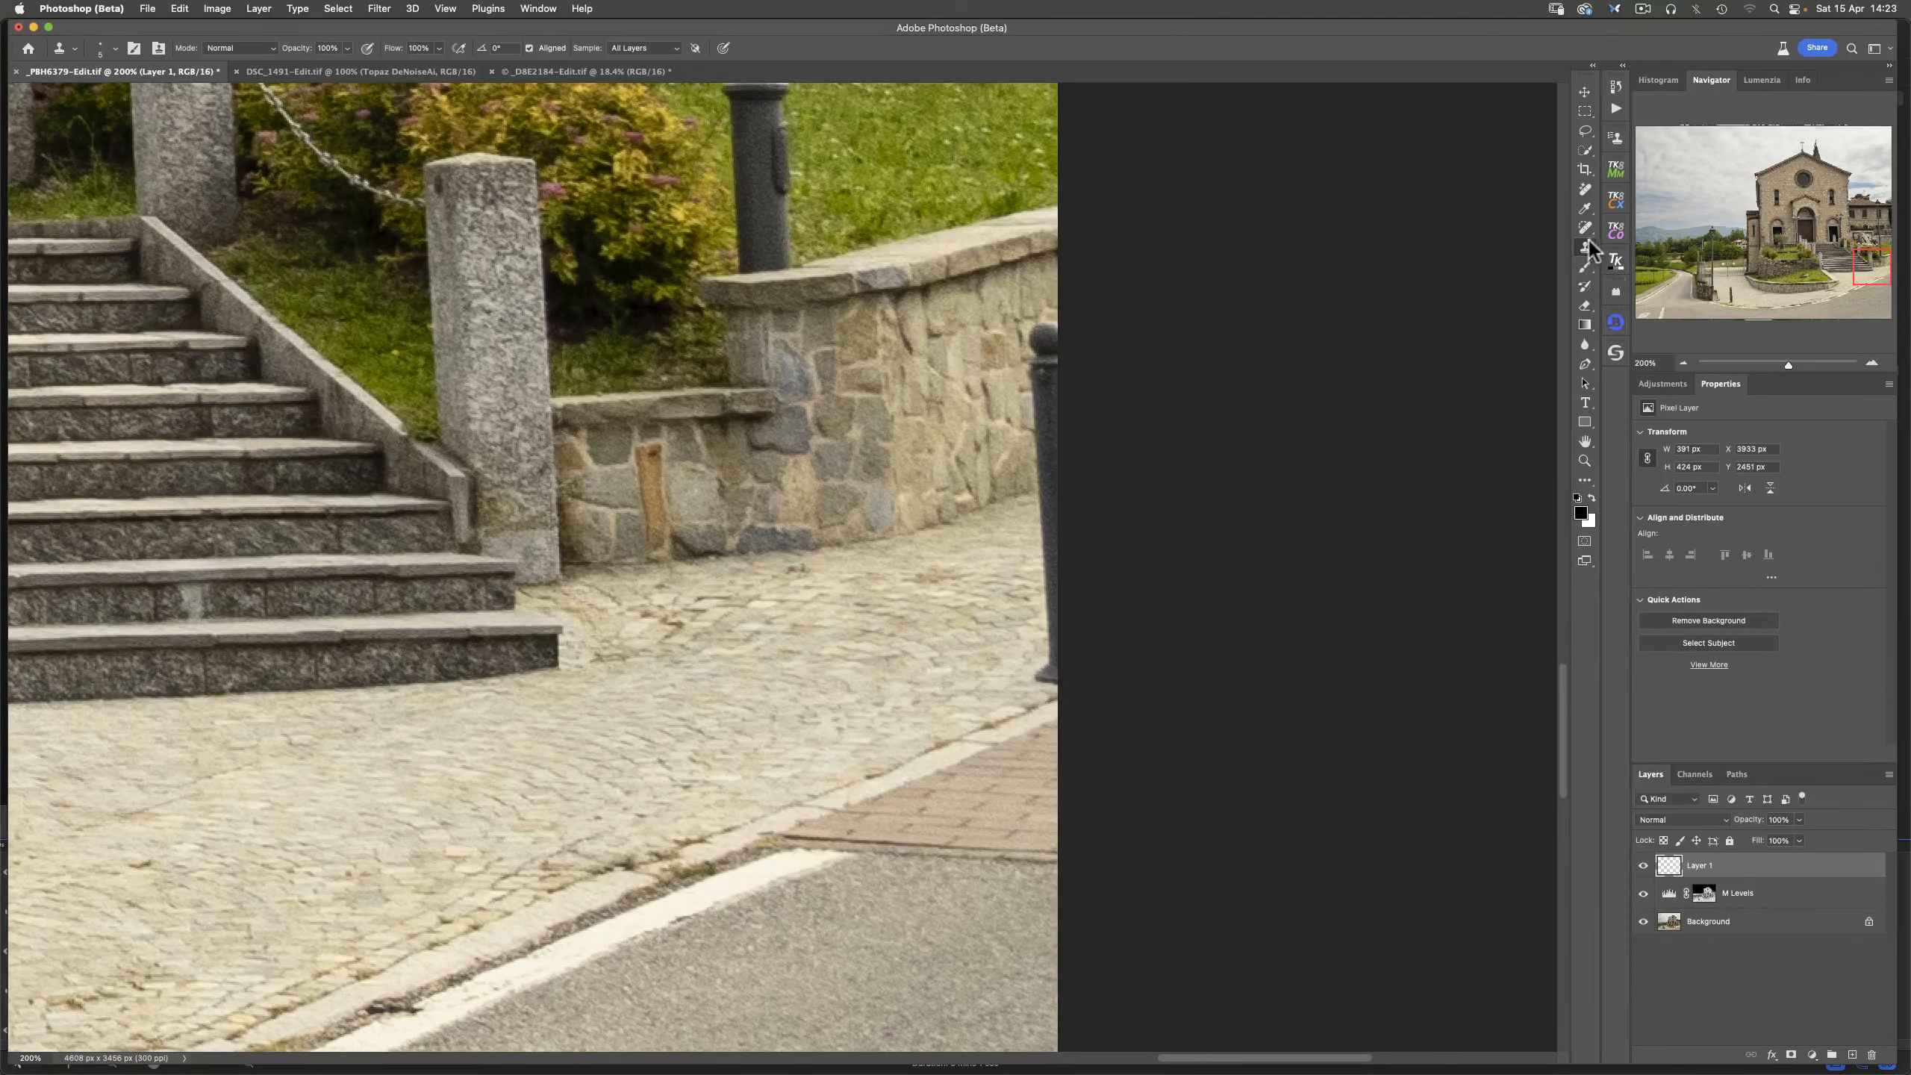
{"action": "left_click", "coordinate": [1583, 187]}
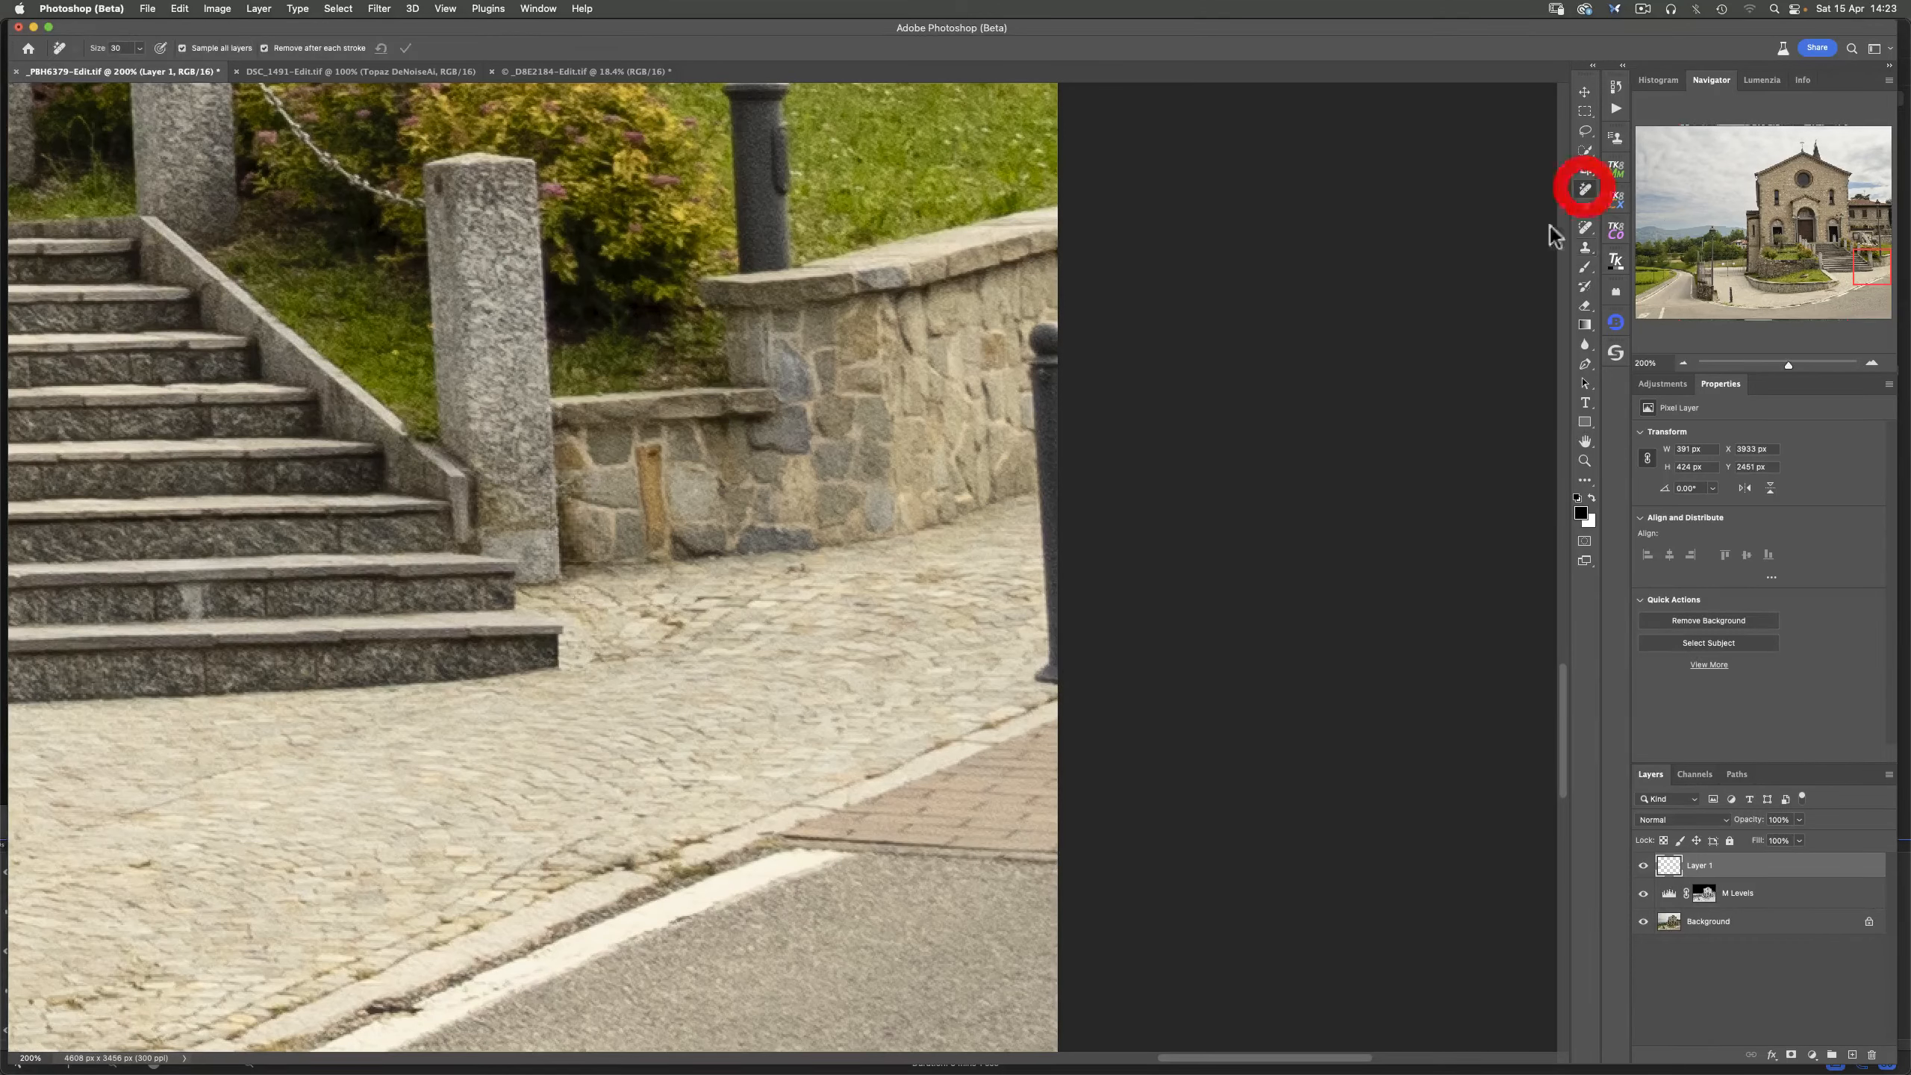
{"action": "left_click_drag", "start_coordinate": [1044, 339], "coordinate": [1055, 662]}
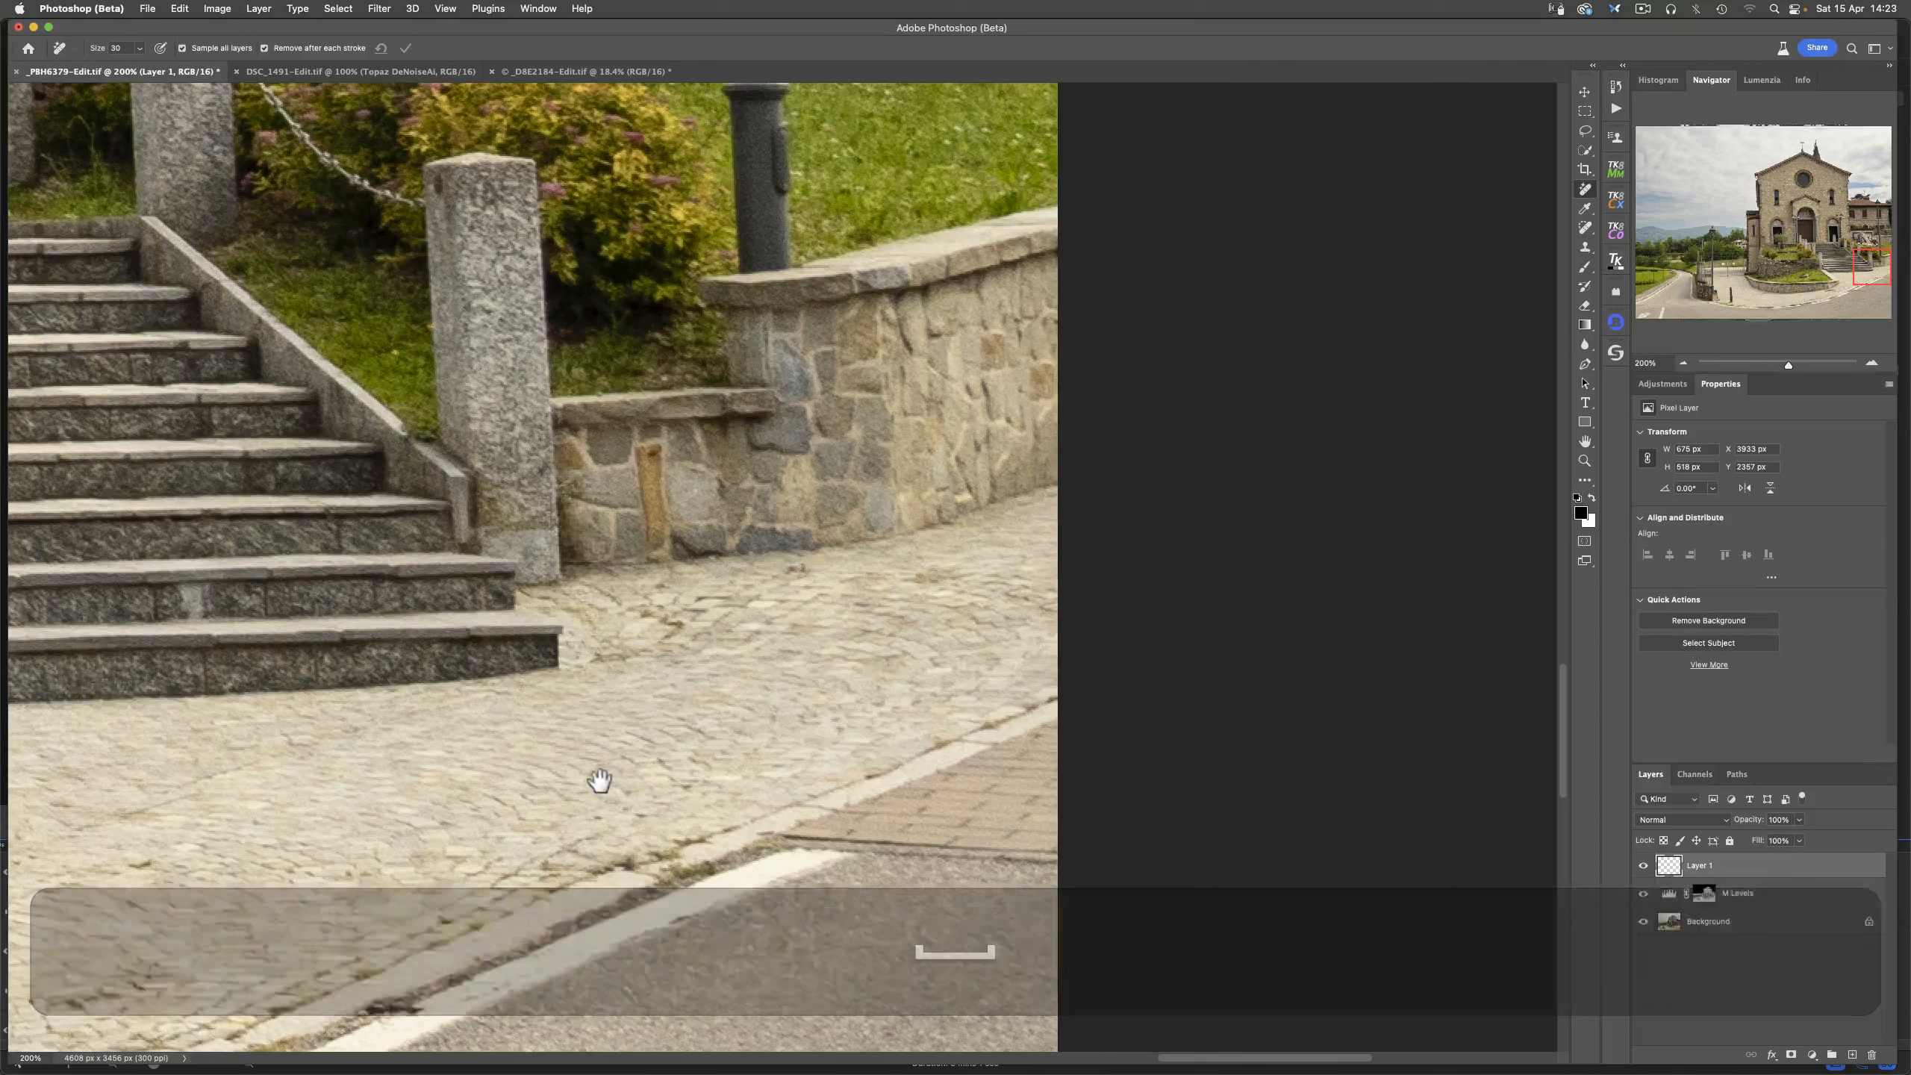
{"action": "left_click_drag", "start_coordinate": [1870, 265], "coordinate": [1702, 305]}
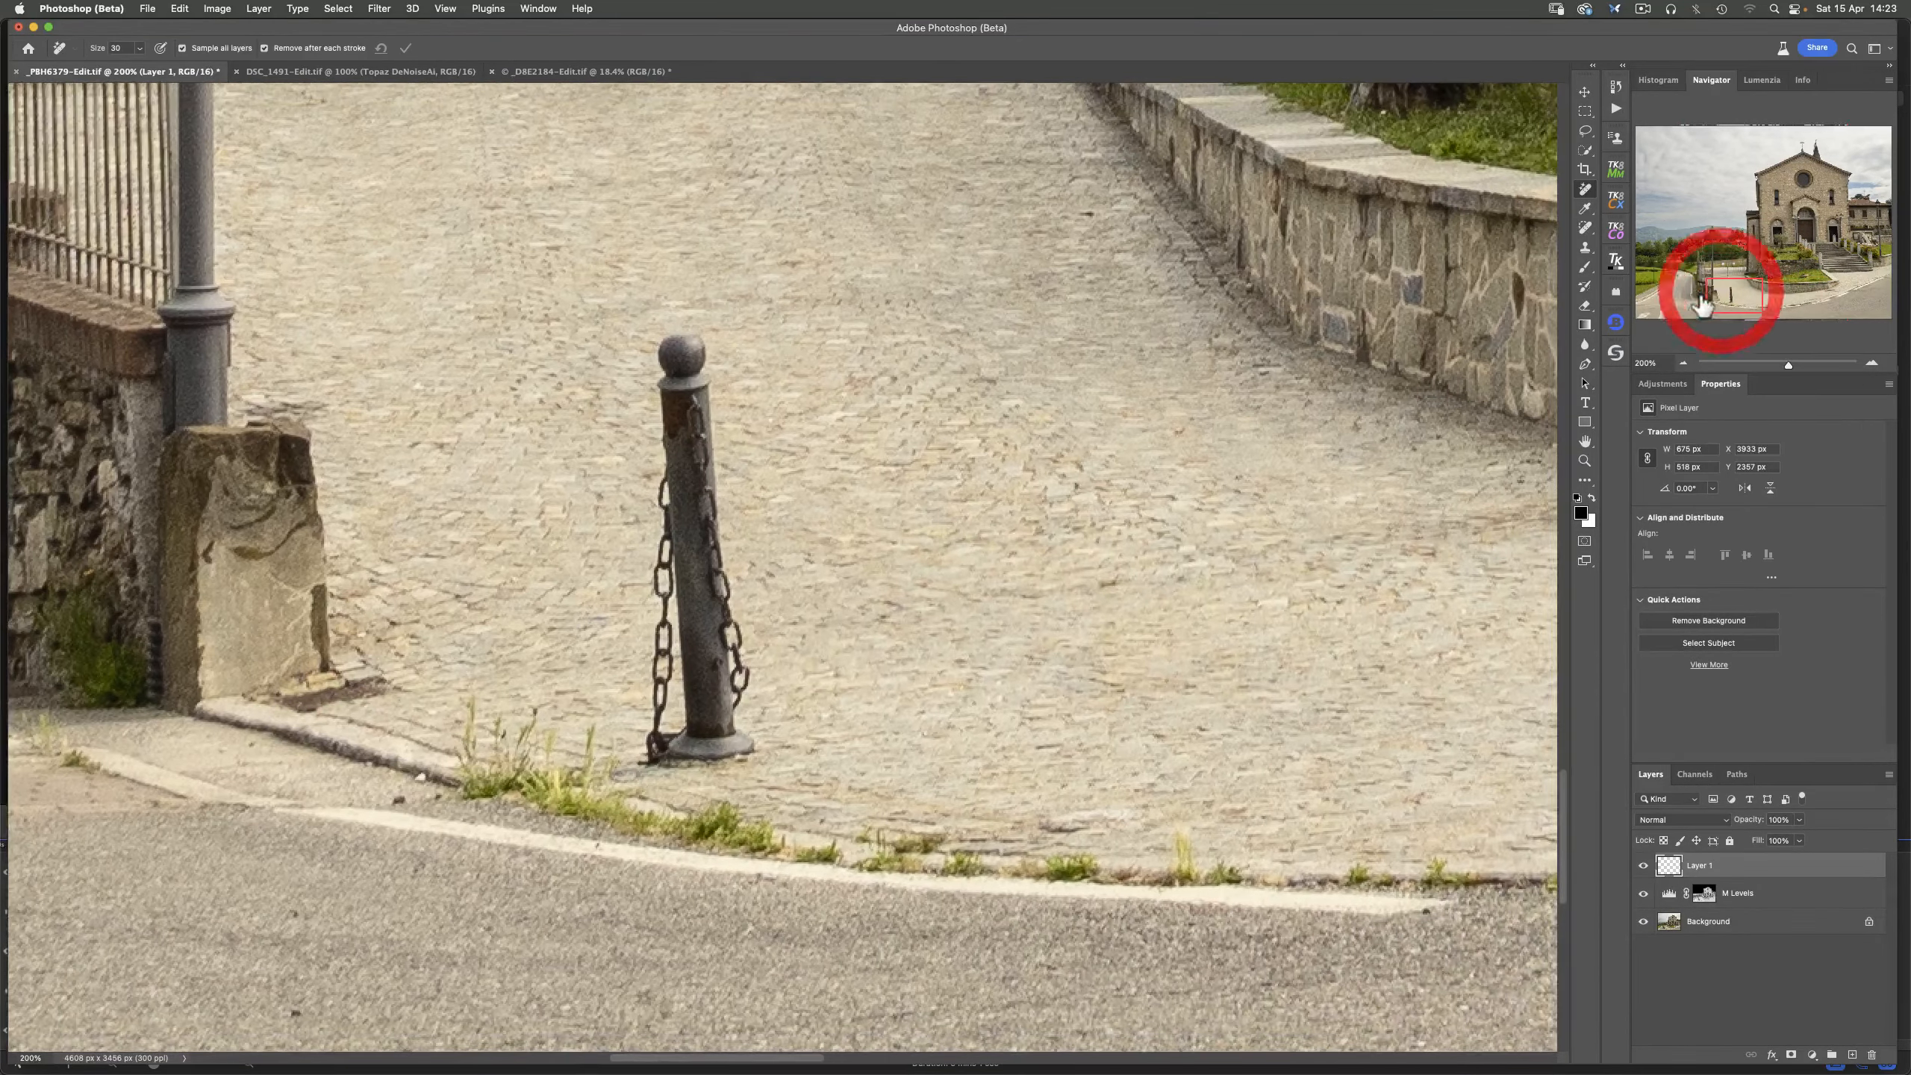
{"action": "mouse_move", "coordinate": [680, 347]}
{"action": "left_mouse_down"}
{"action": "mouse_move", "coordinate": [675, 723]}
{"action": "mouse_move", "coordinate": [753, 745]}
{"action": "mouse_move", "coordinate": [677, 742]}
{"action": "mouse_move", "coordinate": [724, 697]}
{"action": "mouse_move", "coordinate": [714, 612]}
{"action": "mouse_move", "coordinate": [729, 689]}
{"action": "mouse_move", "coordinate": [715, 580]}
{"action": "mouse_move", "coordinate": [683, 567]}
{"action": "mouse_move", "coordinate": [692, 643]}
{"action": "mouse_move", "coordinate": [667, 619]}
{"action": "mouse_move", "coordinate": [650, 775]}
{"action": "mouse_move", "coordinate": [658, 749]}
{"action": "left_mouse_up"}
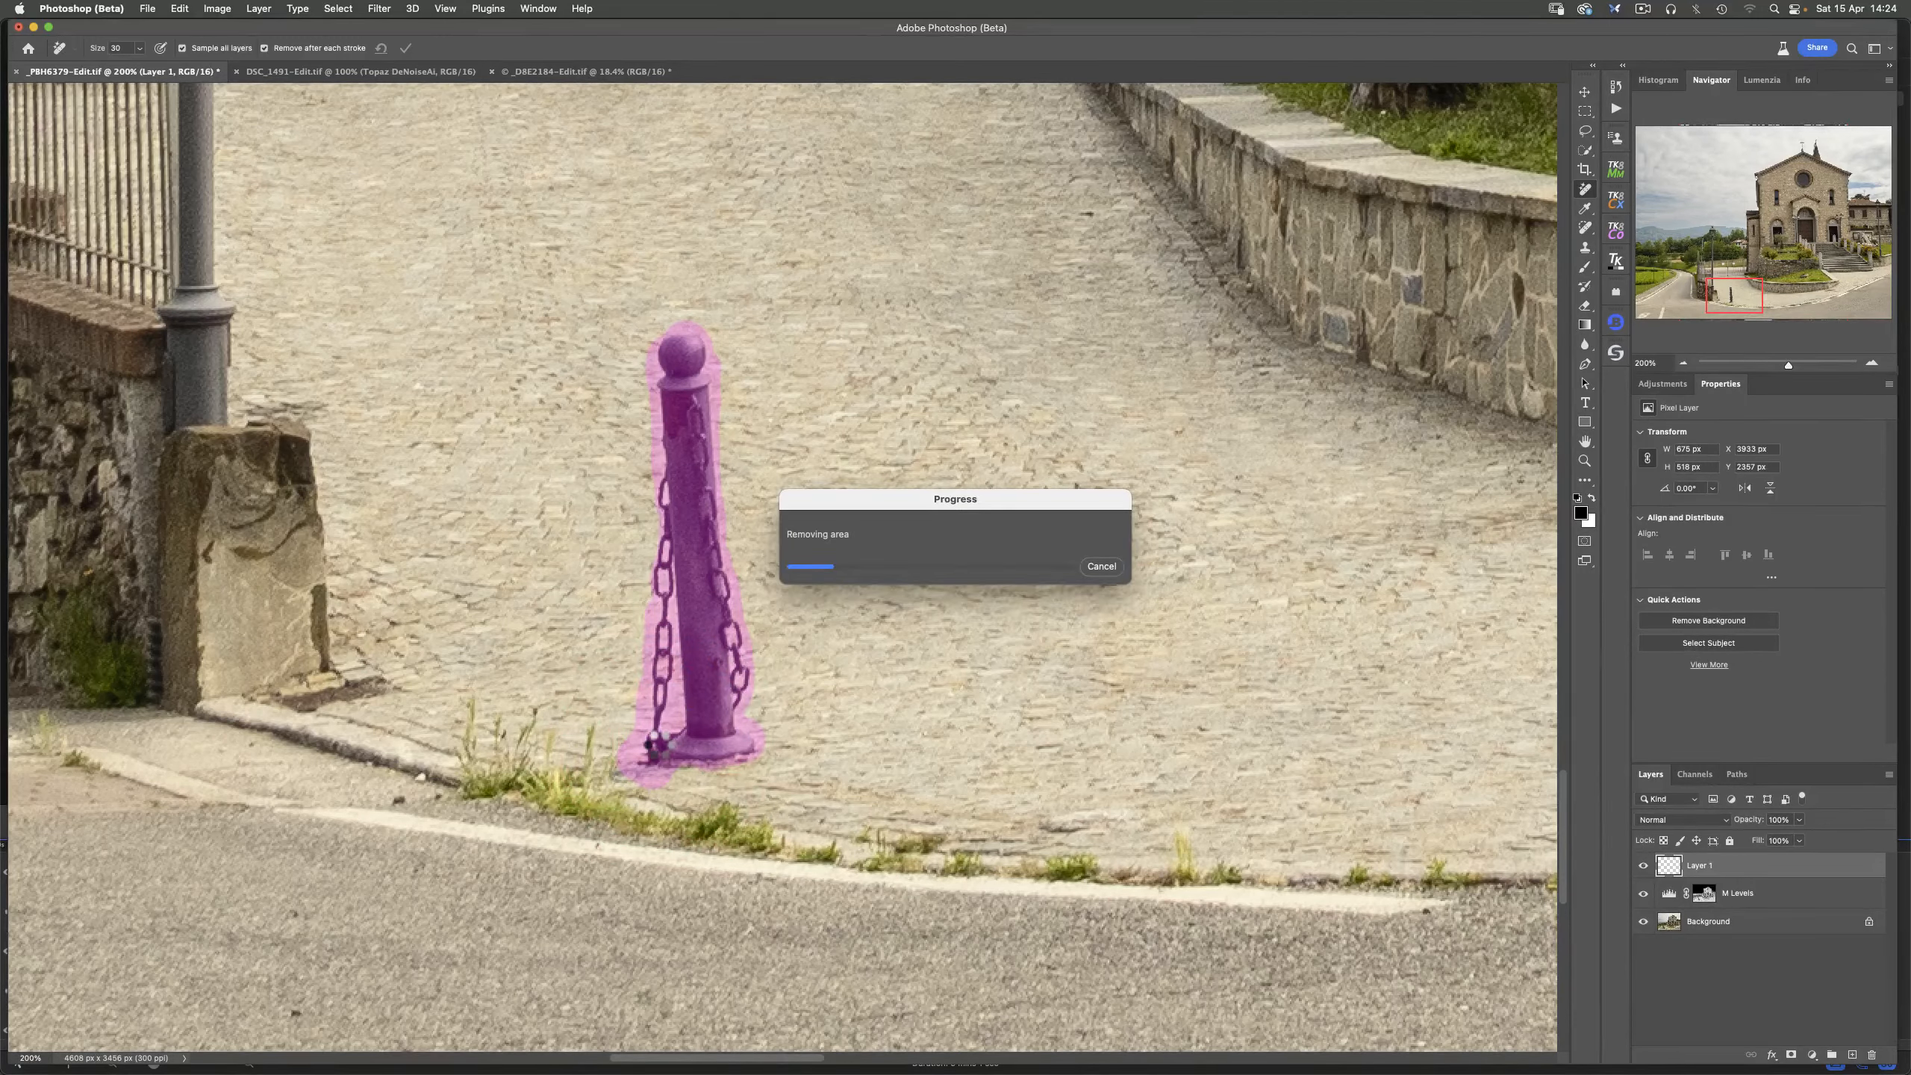
- Compare the whole church photo with and without the retouching by hiding and showing Layer 1
{"action": "double_click", "coordinate": [1585, 441]}
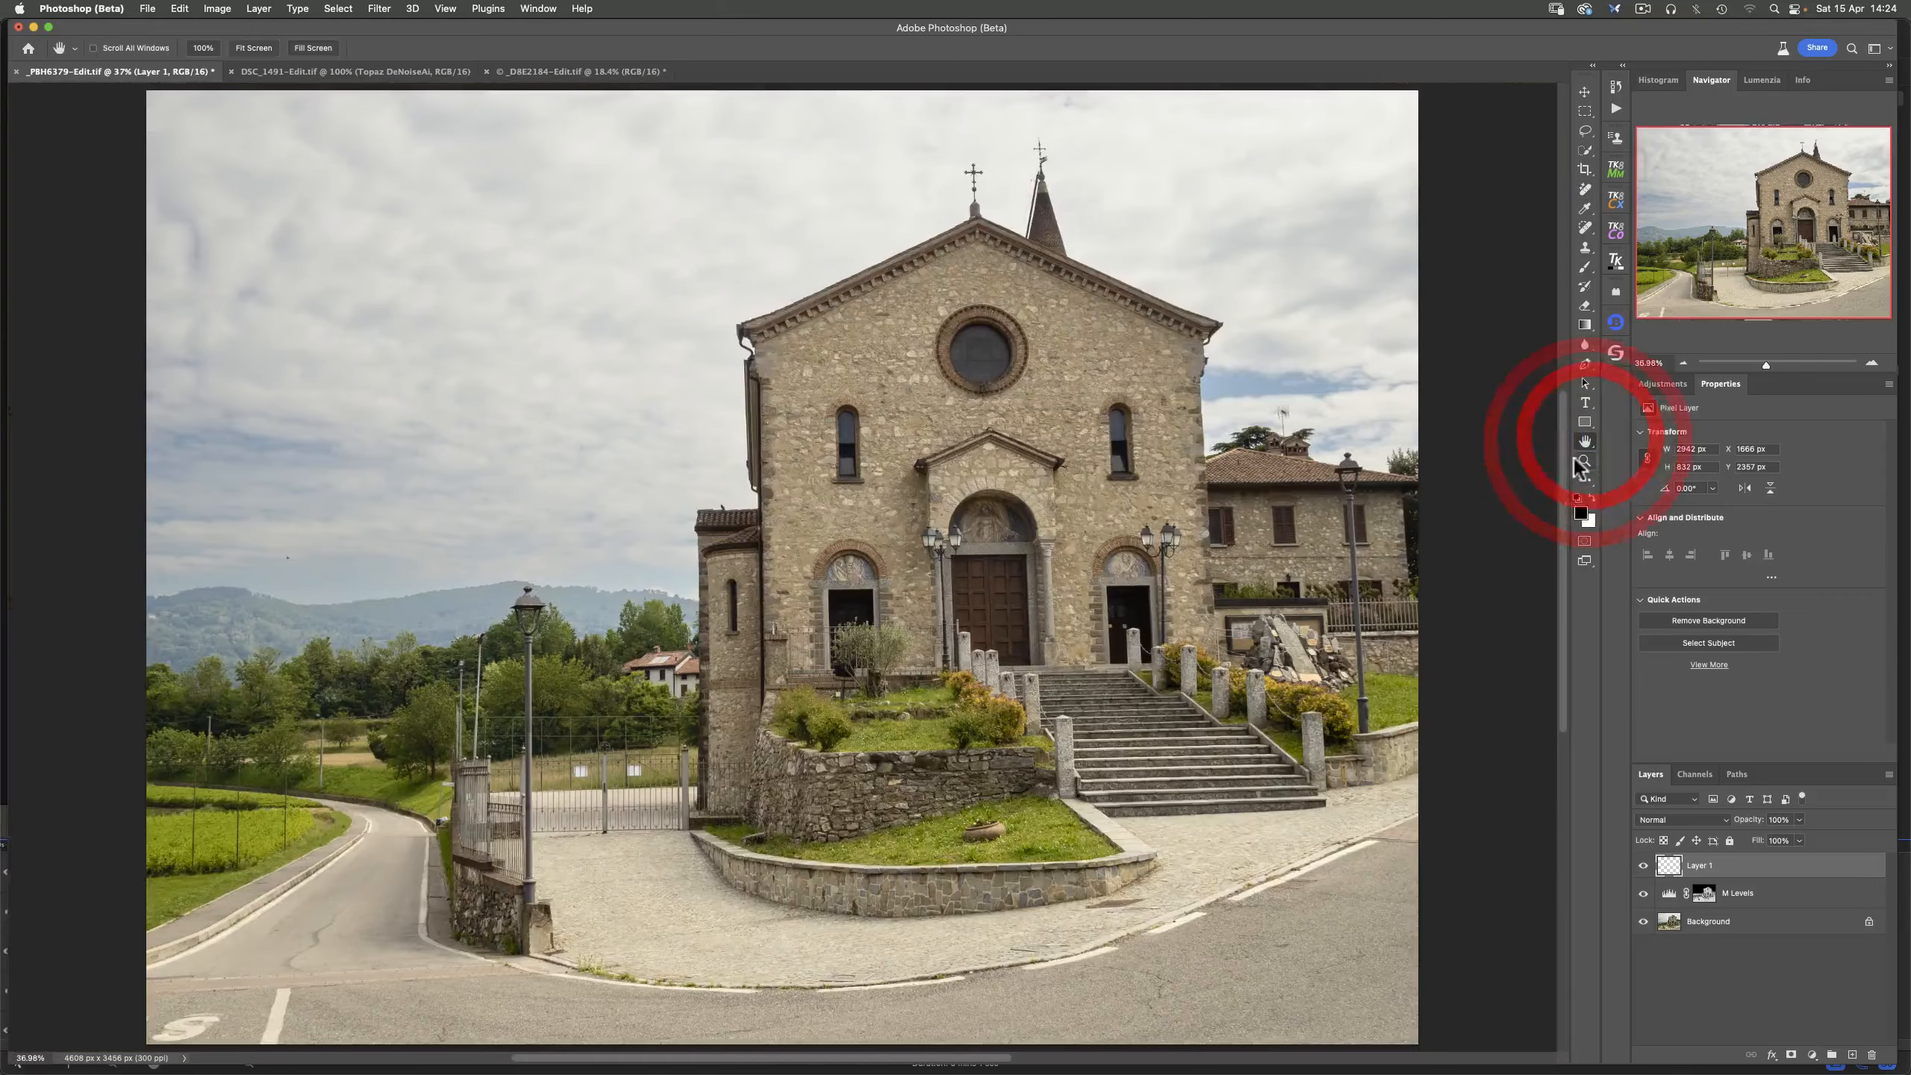
{"action": "left_click", "coordinate": [1643, 868]}
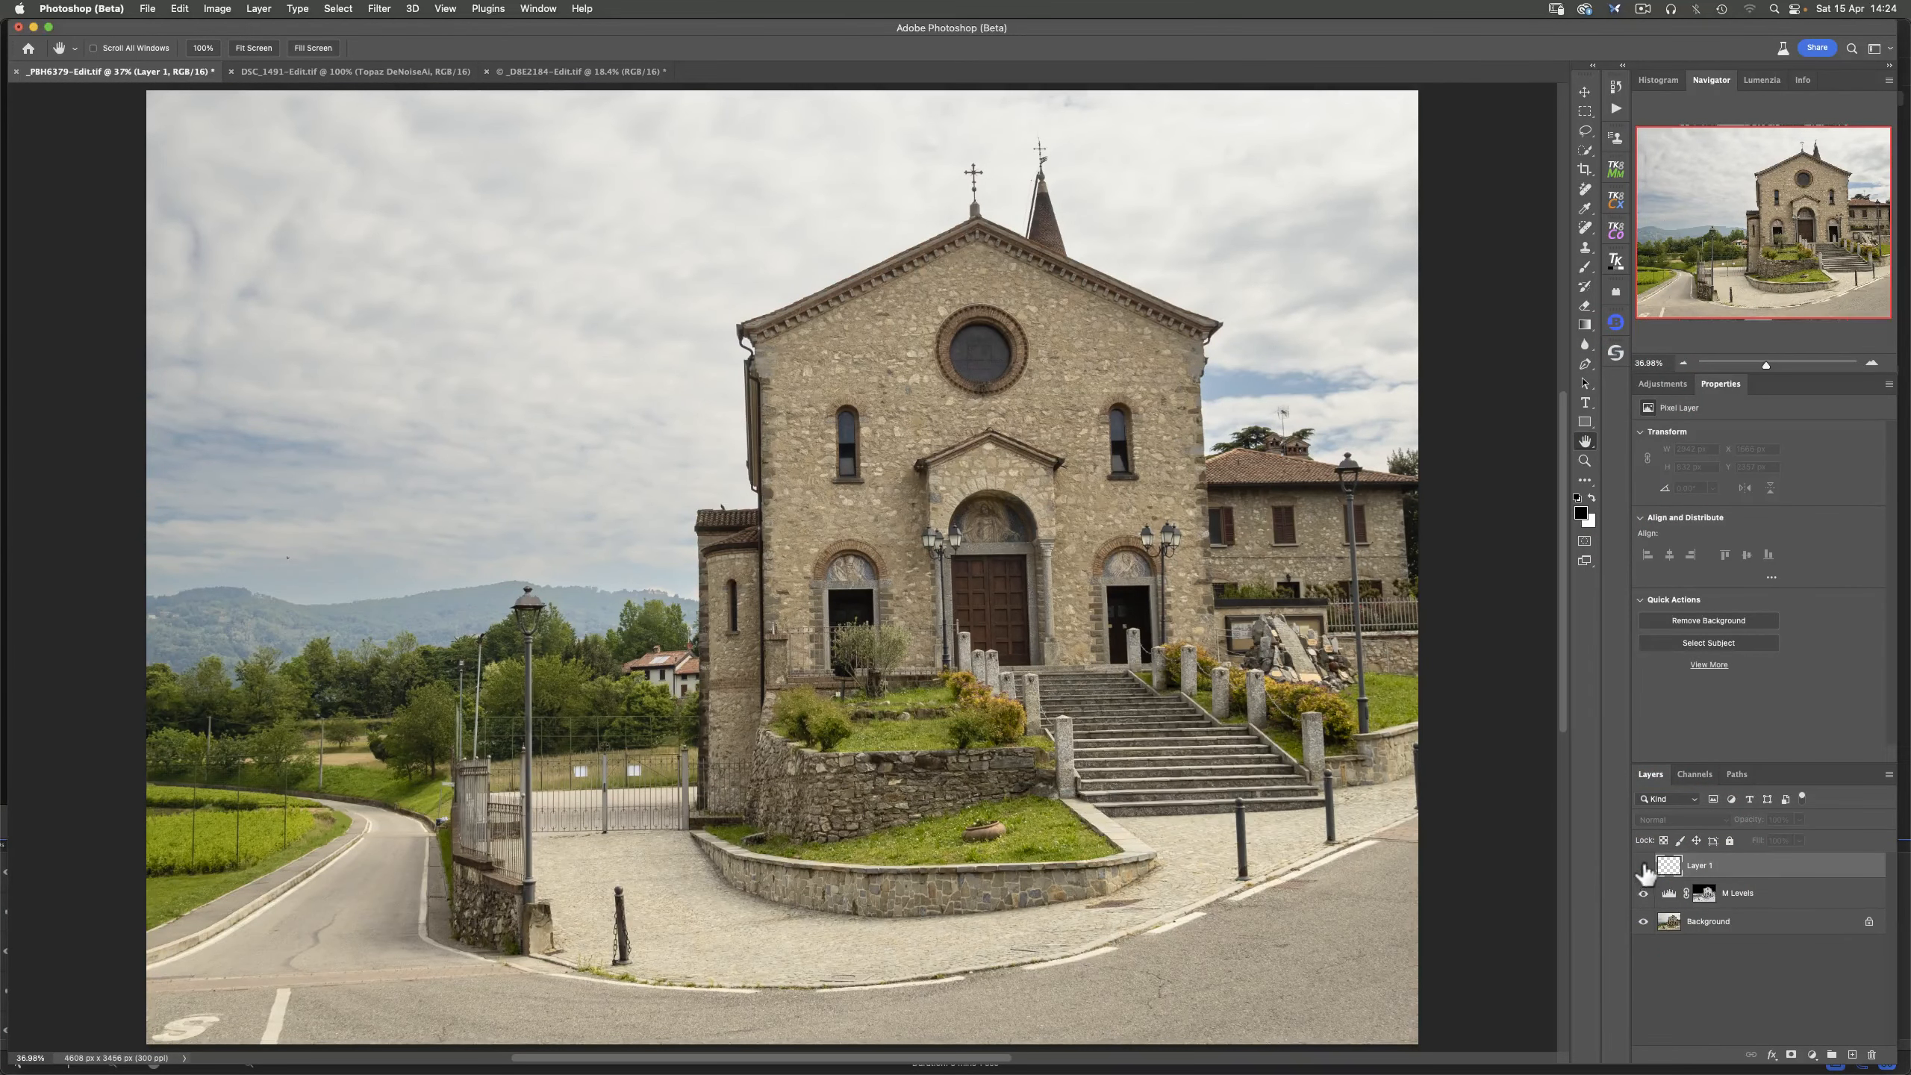
{"action": "left_click", "coordinate": [1643, 866]}
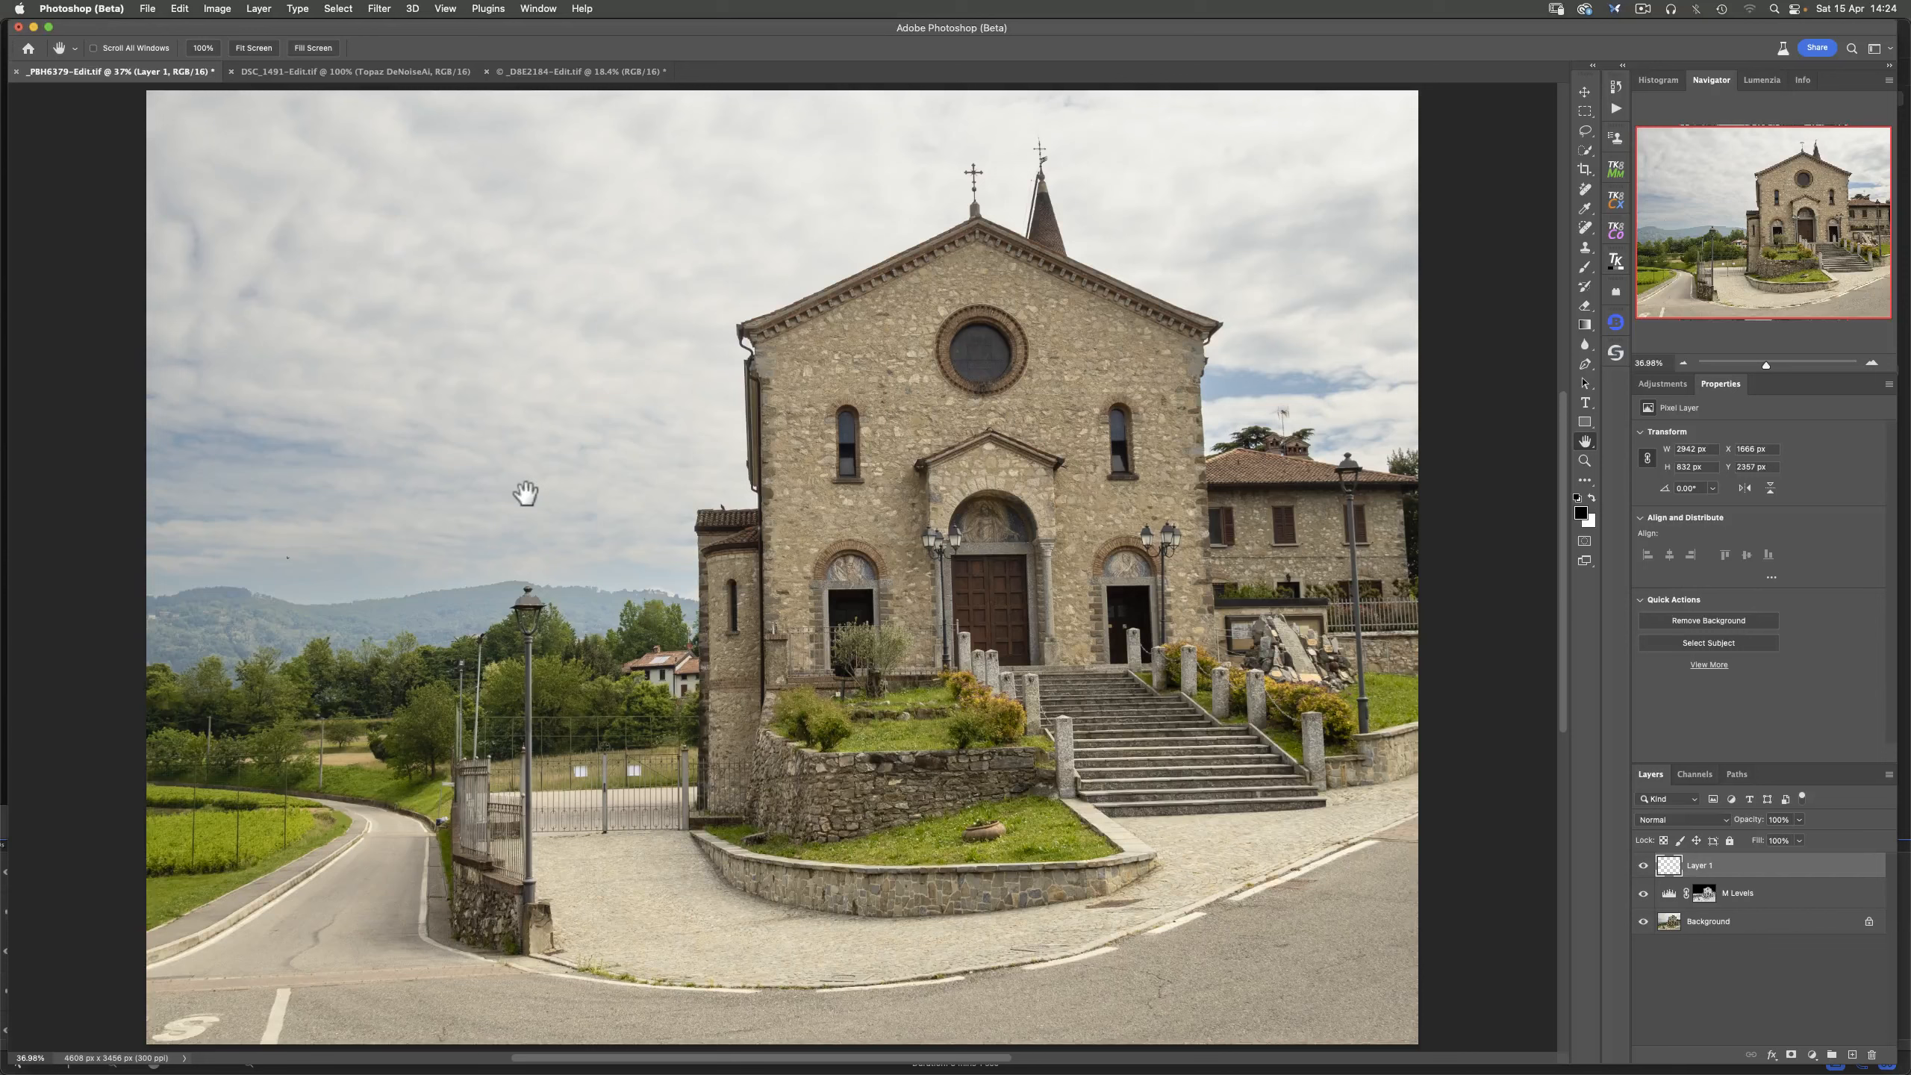
- In the egret photo, compare the image with and without the Topaz DeNoiseAI layer and inspect that layer's Blend If settings
{"action": "left_click", "coordinate": [308, 72]}
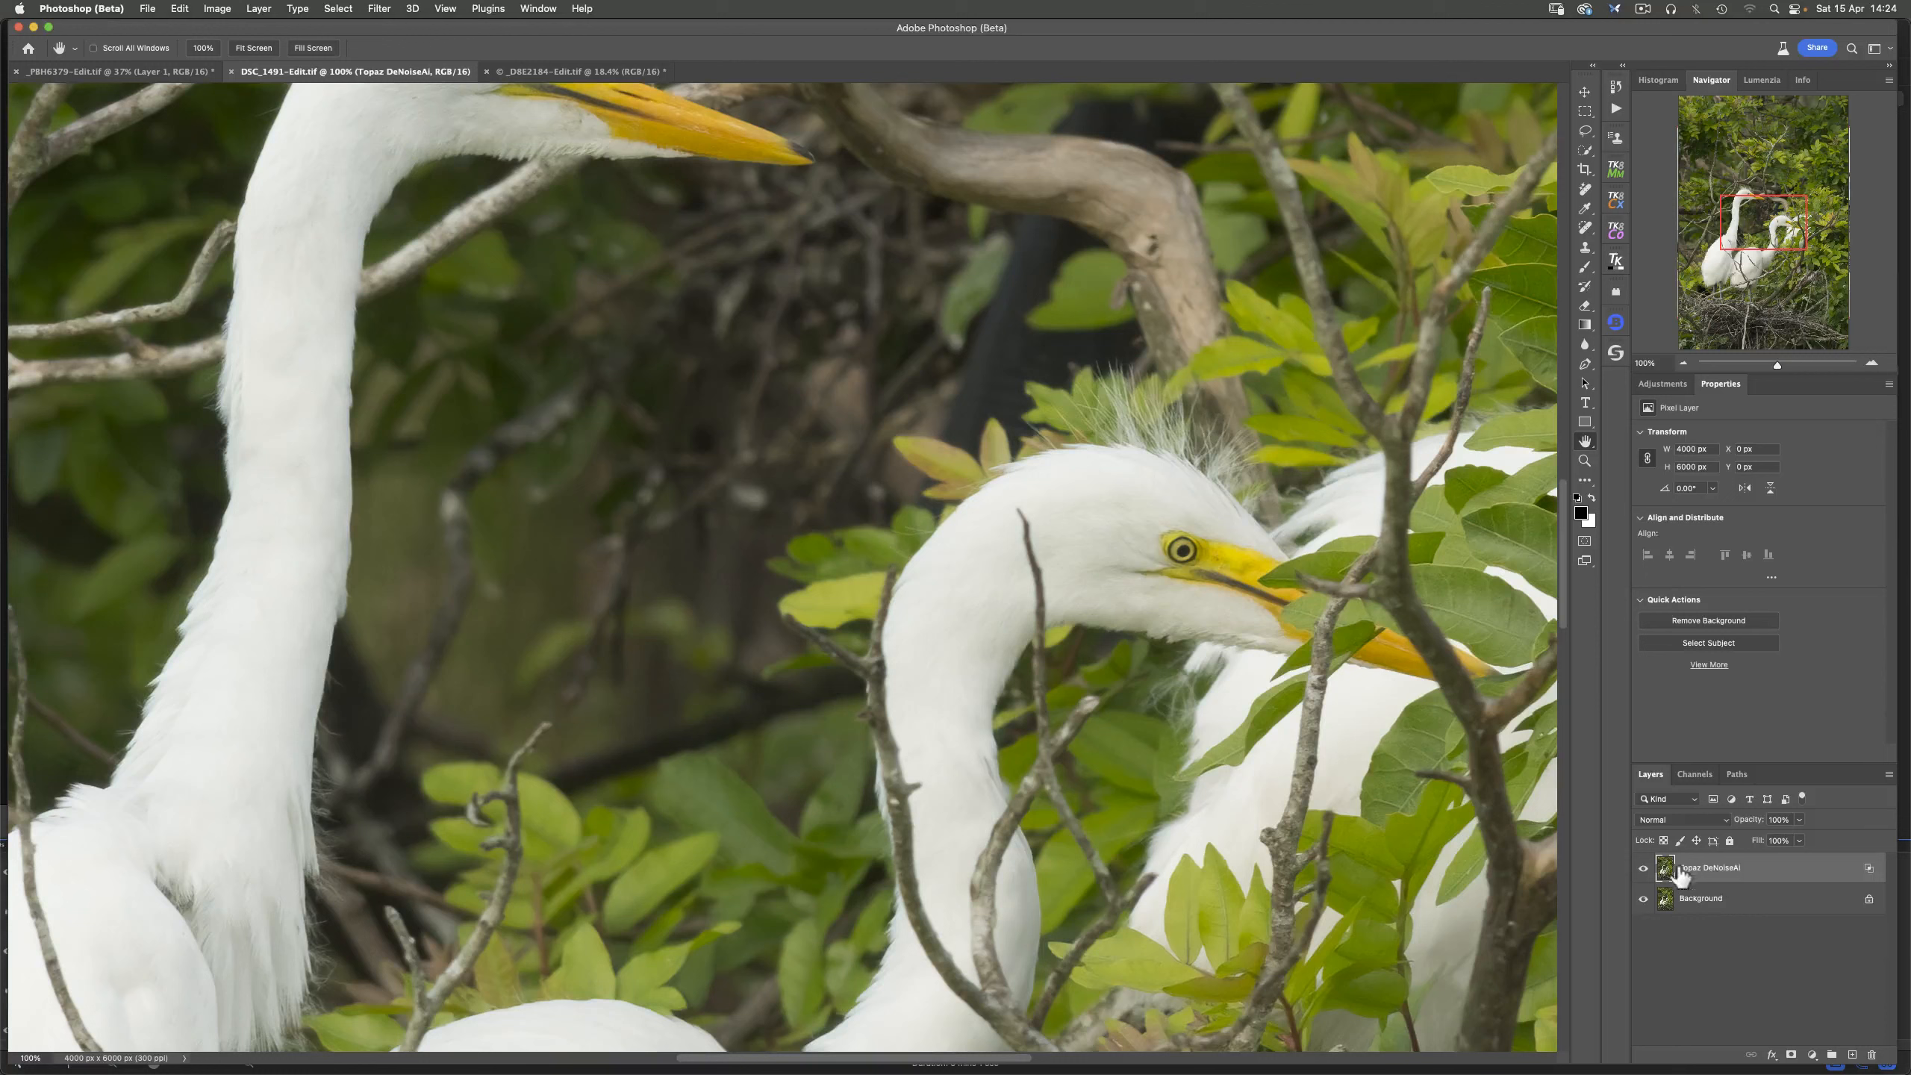
{"action": "left_click", "coordinate": [1643, 869]}
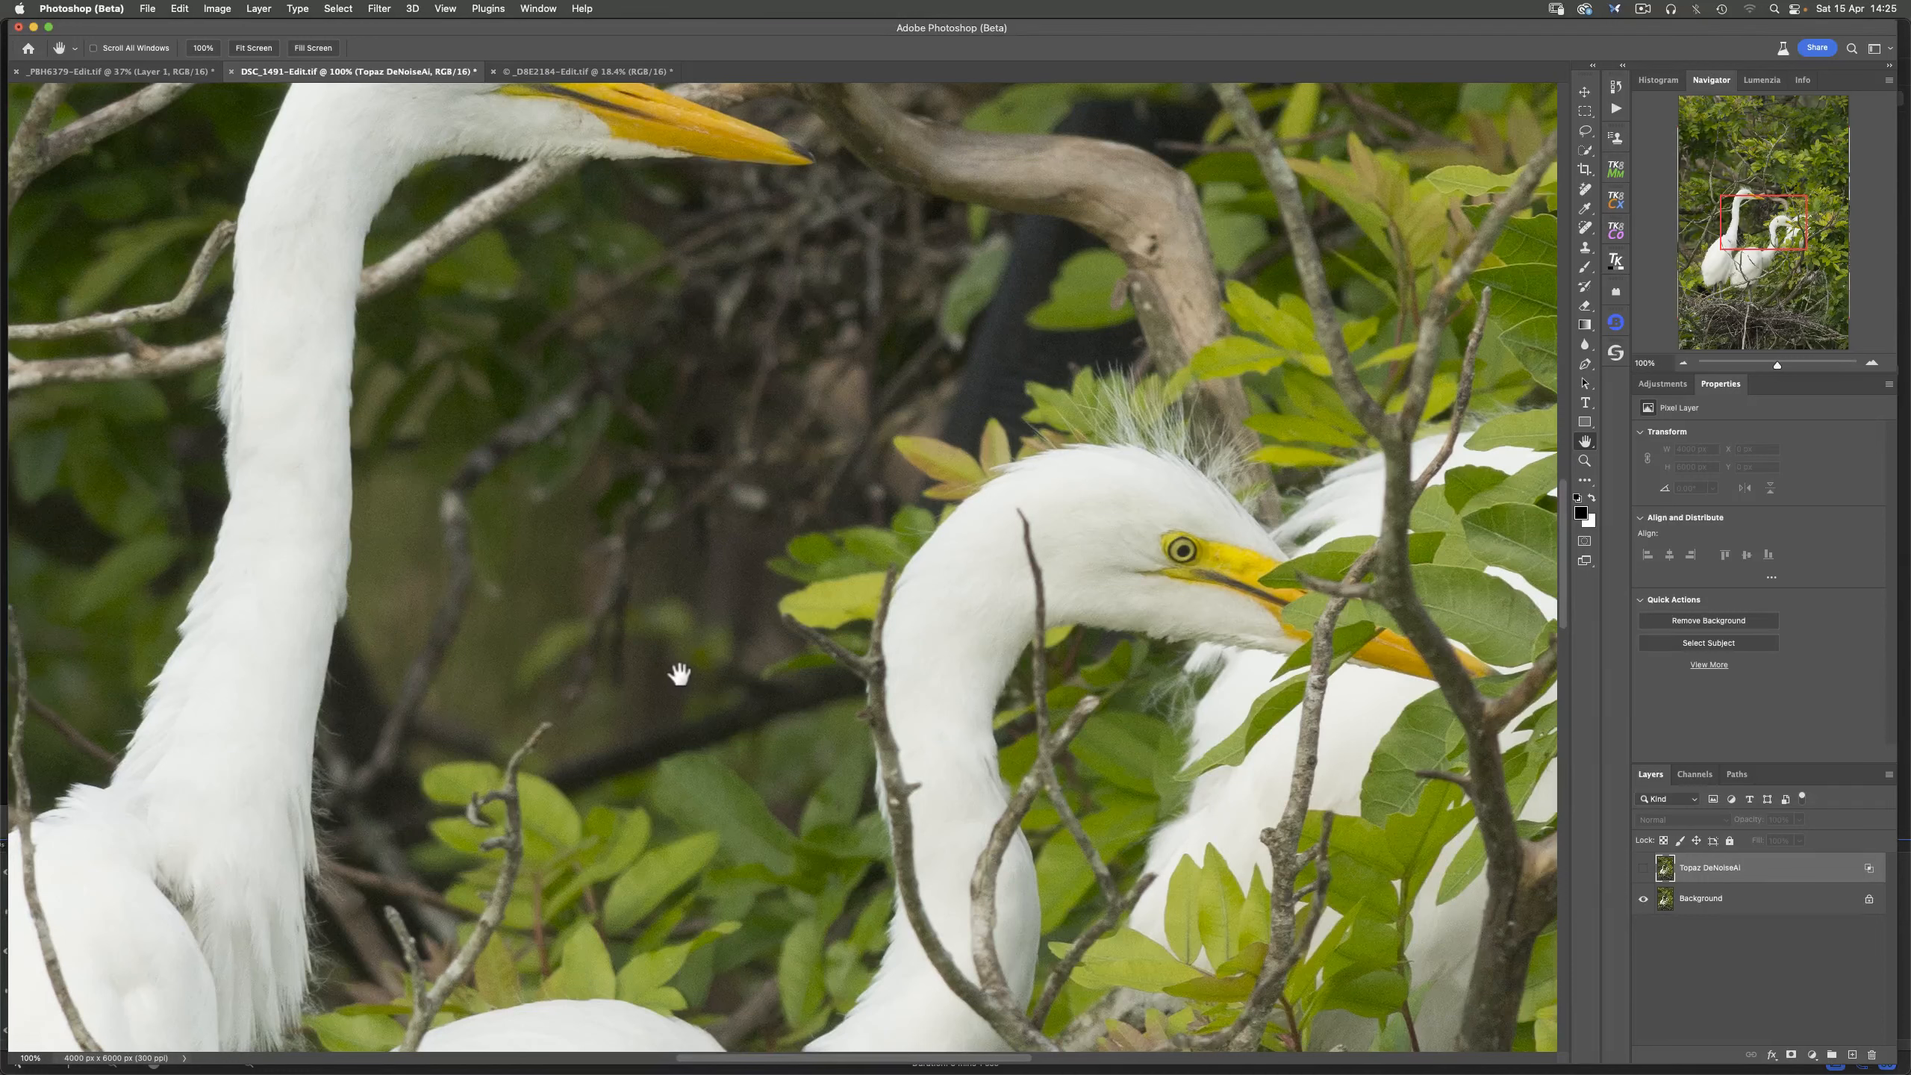
{"action": "left_click", "coordinate": [1643, 868]}
{"action": "left_click", "coordinate": [1833, 875]}
{"action": "double_click", "coordinate": [1833, 873]}
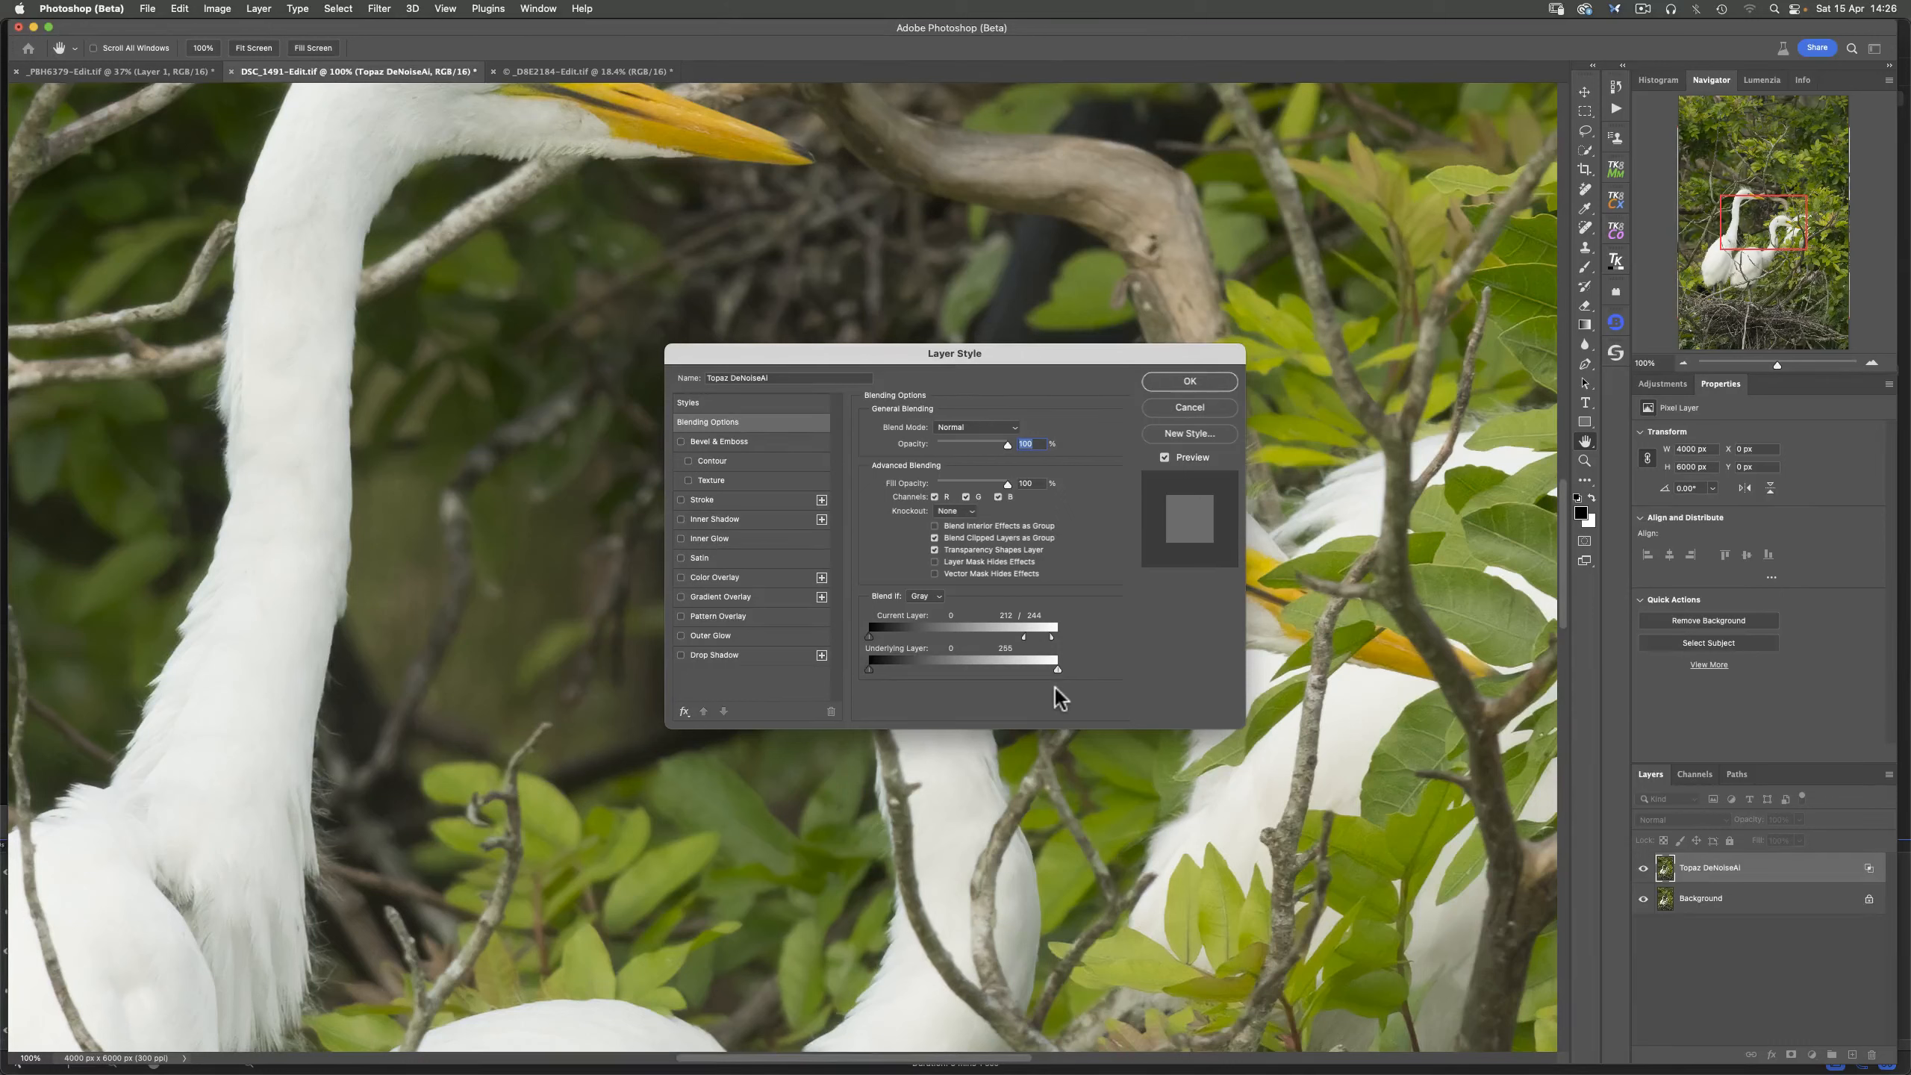
{"action": "left_click", "coordinate": [1192, 383]}
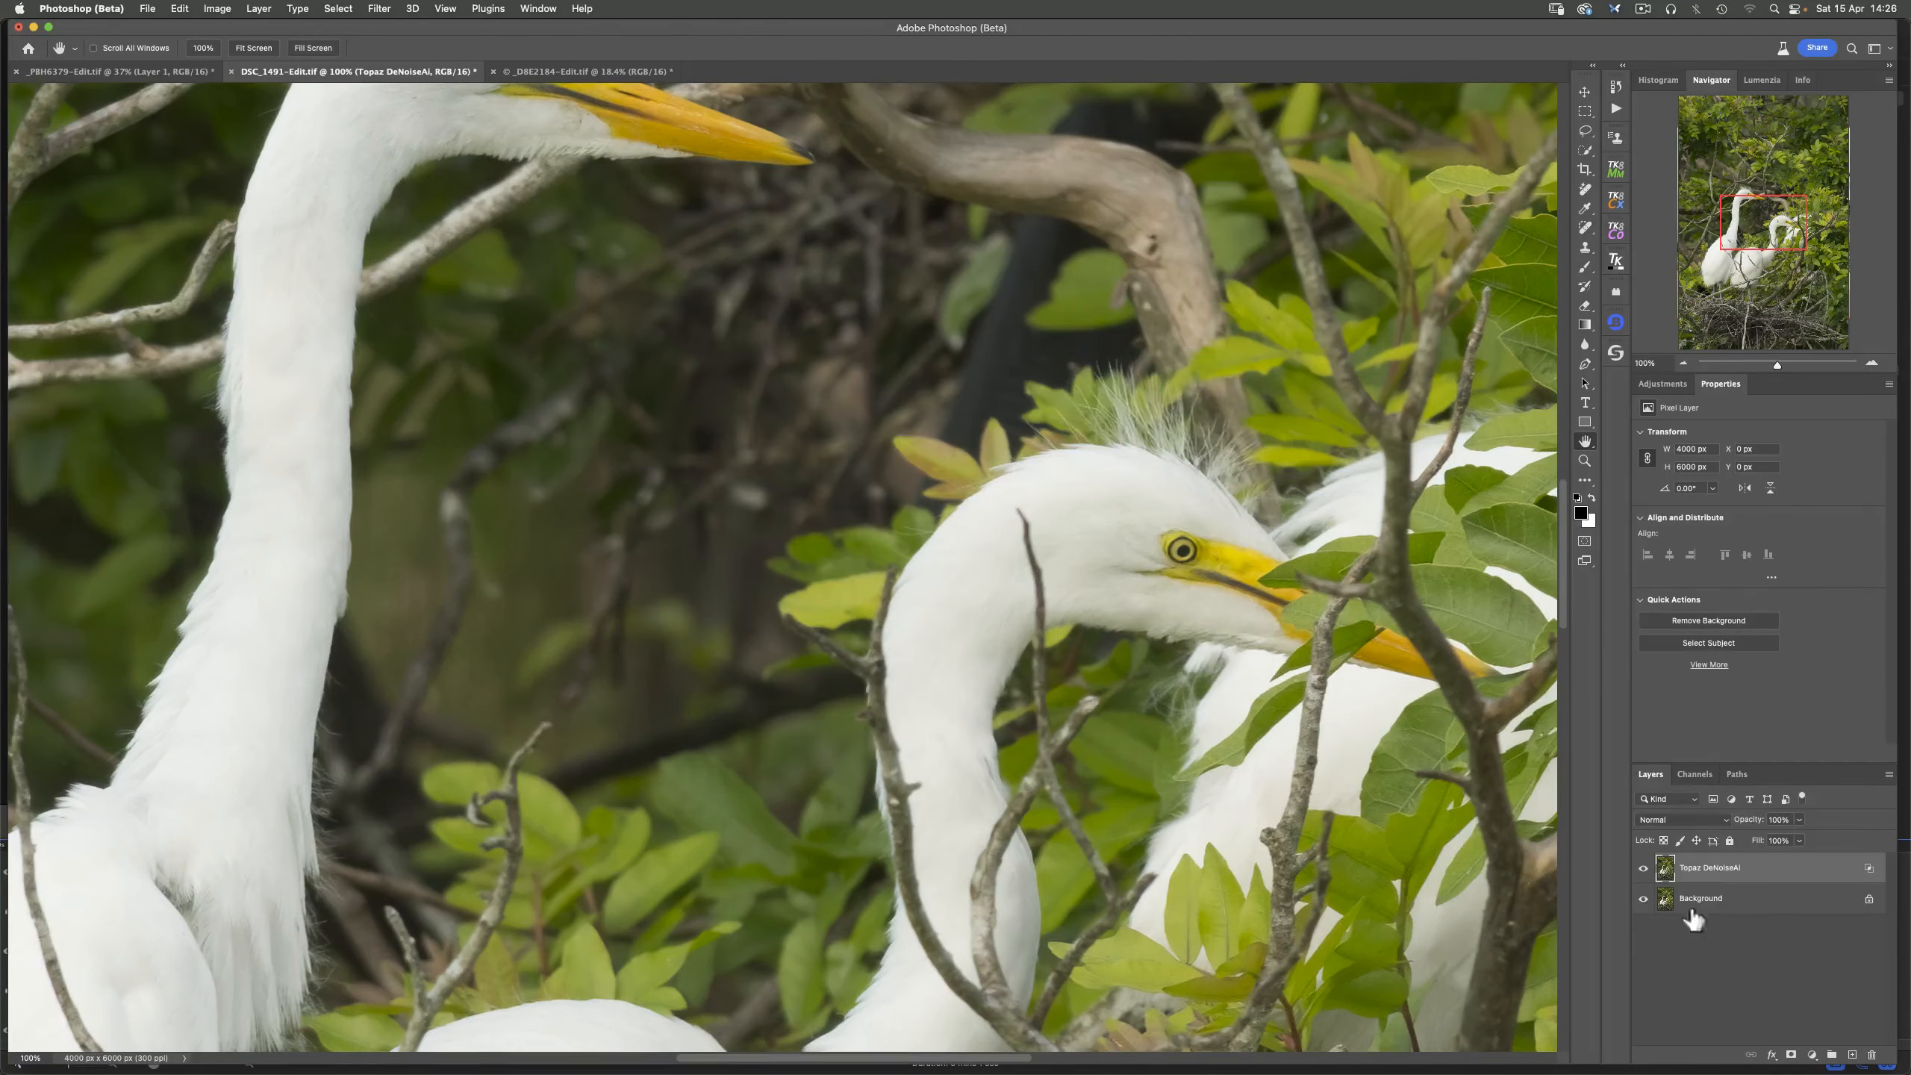
- Merge the Topaz DeNoiseAI layer with the Background beneath a new empty layer, and ready the Remove tool on that empty layer
{"action": "left_click", "coordinate": [1849, 1055]}
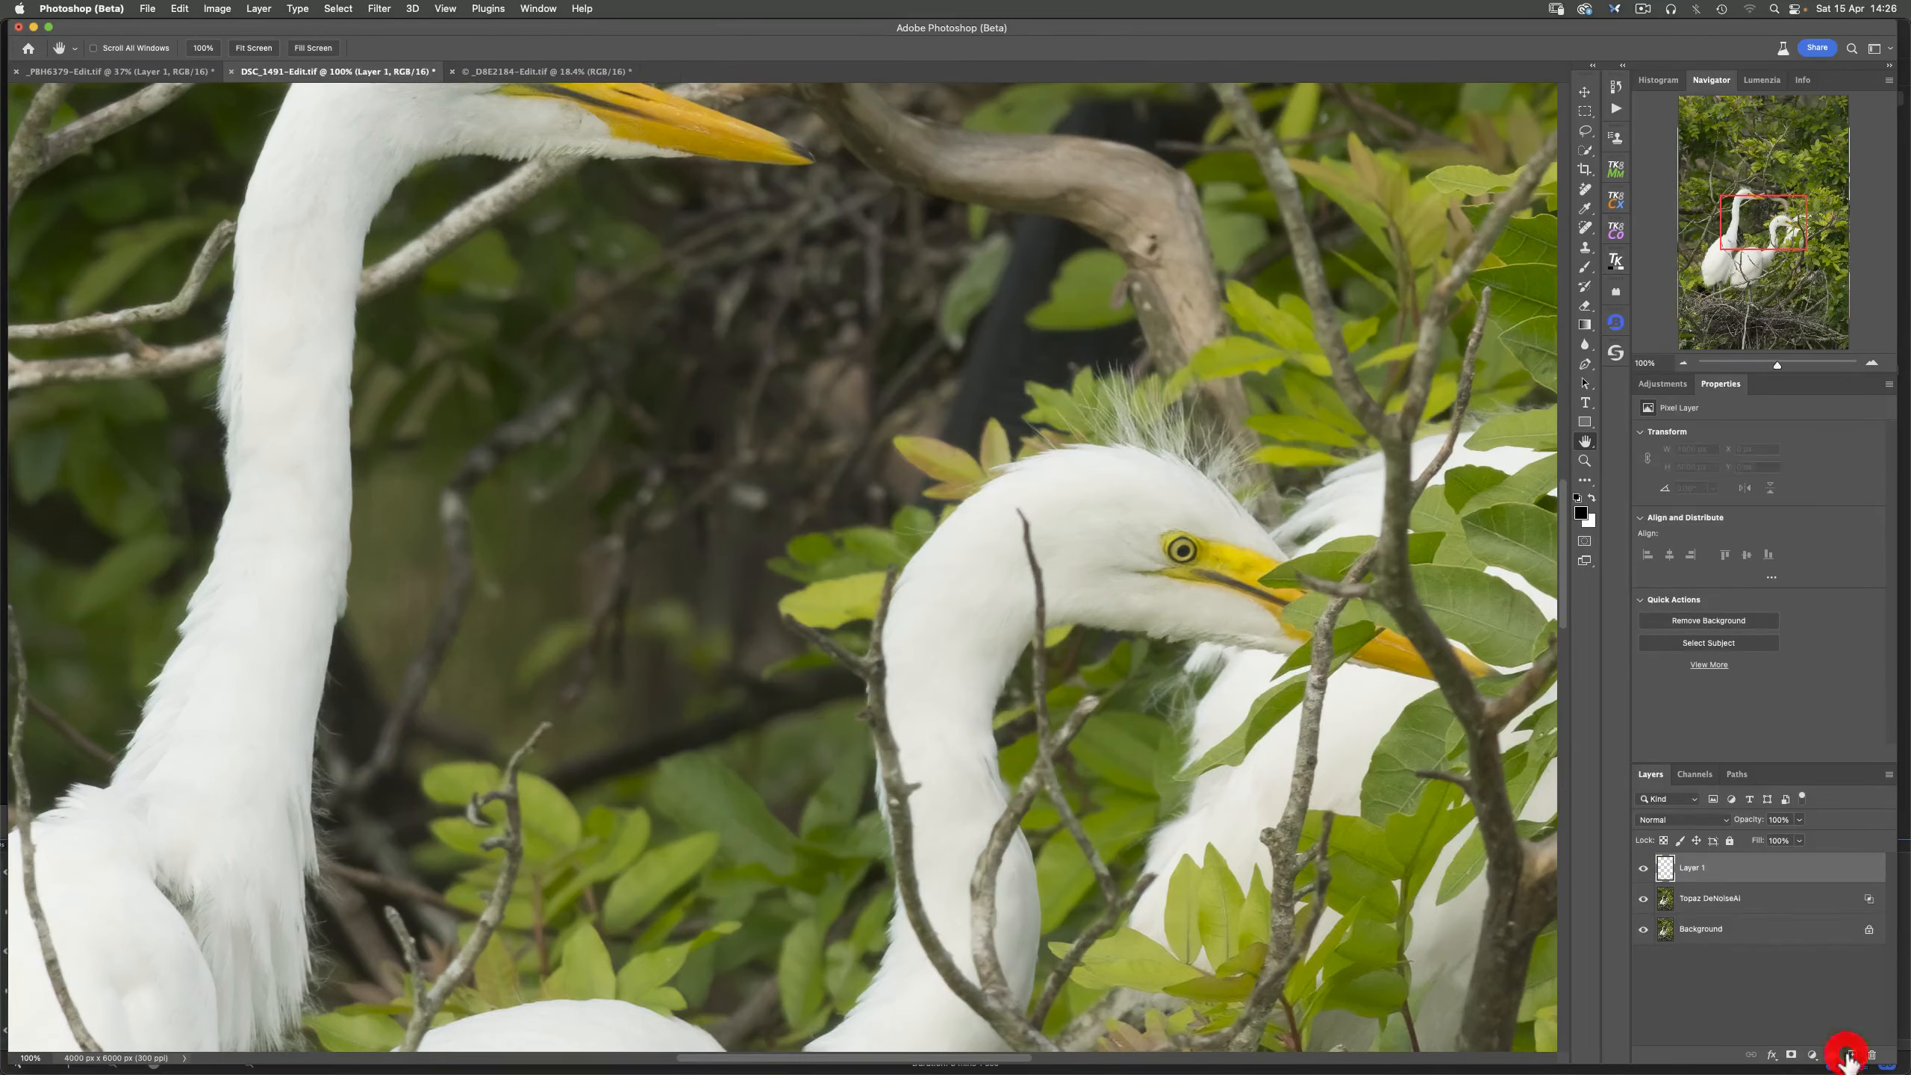
{"action": "left_click", "coordinate": [1702, 936]}
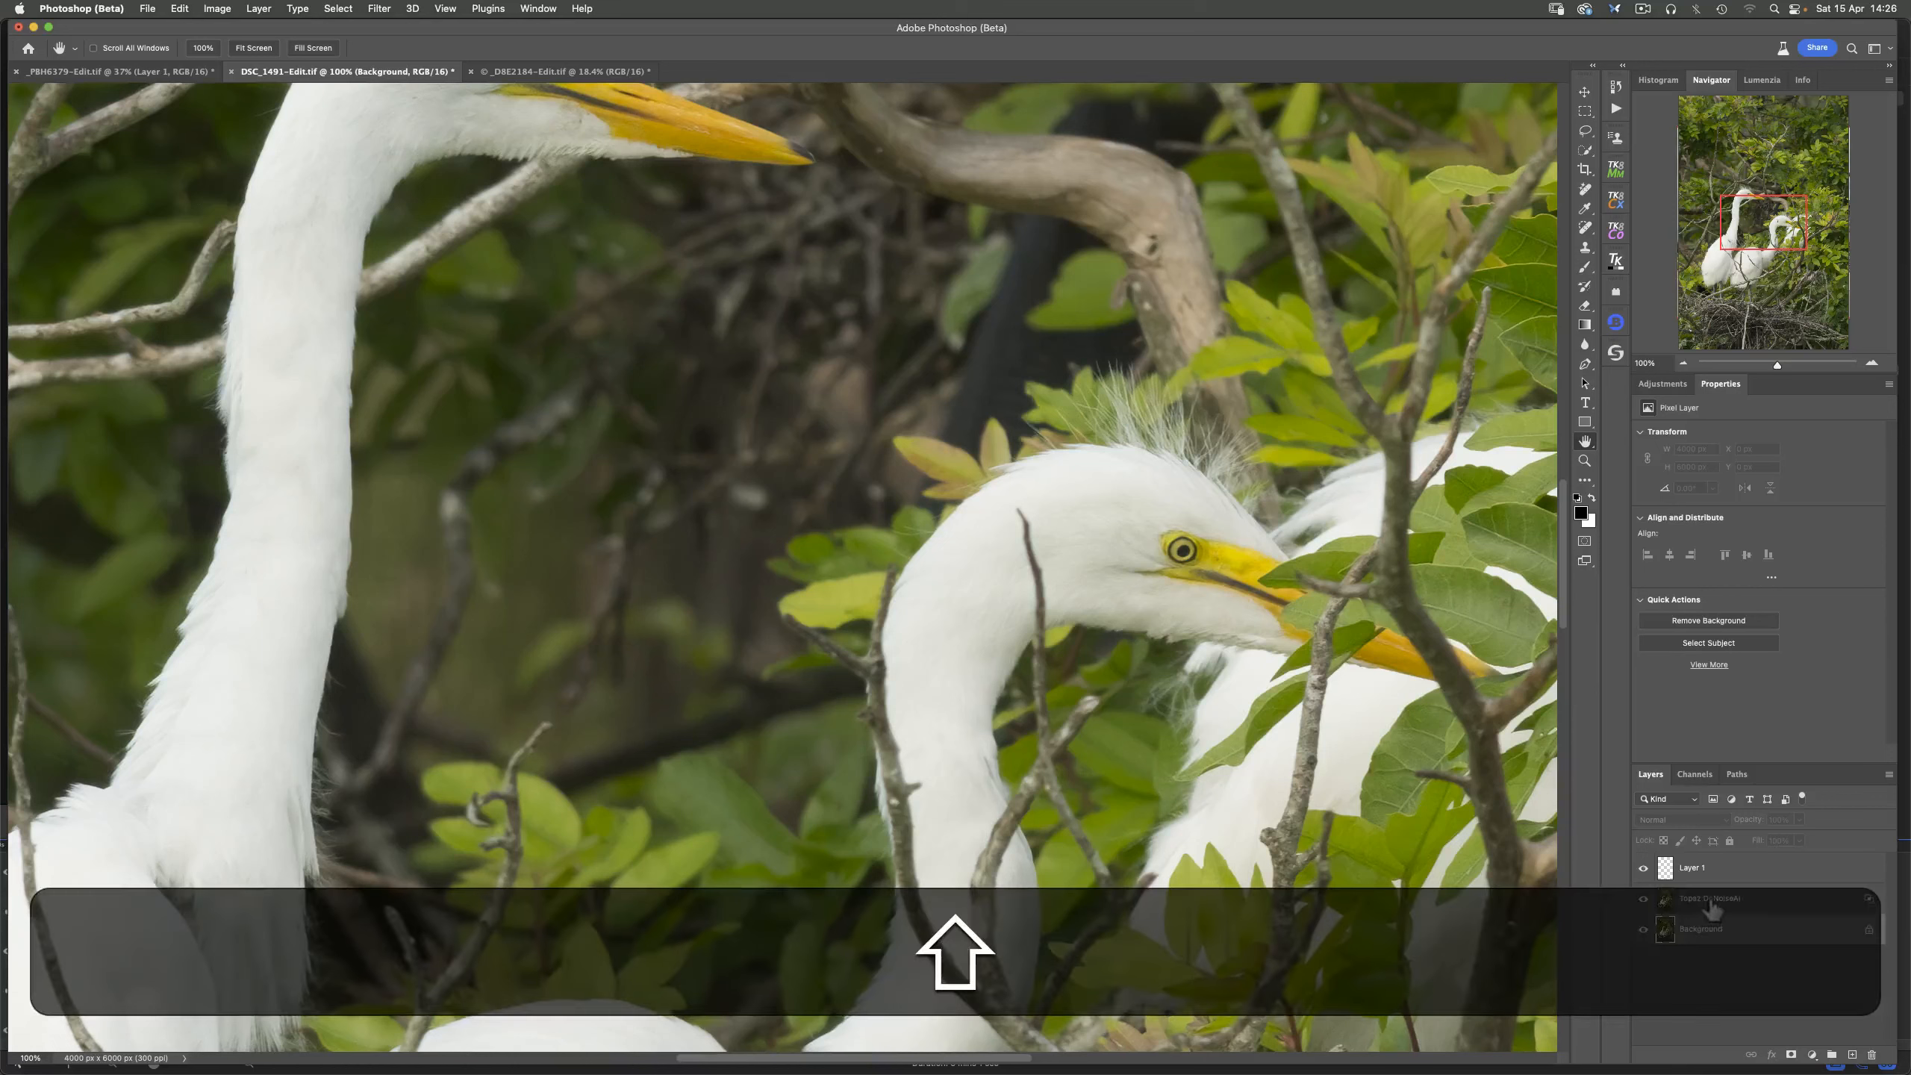
{"action": "left_click", "coordinate": [1712, 907], "text": "shift"}
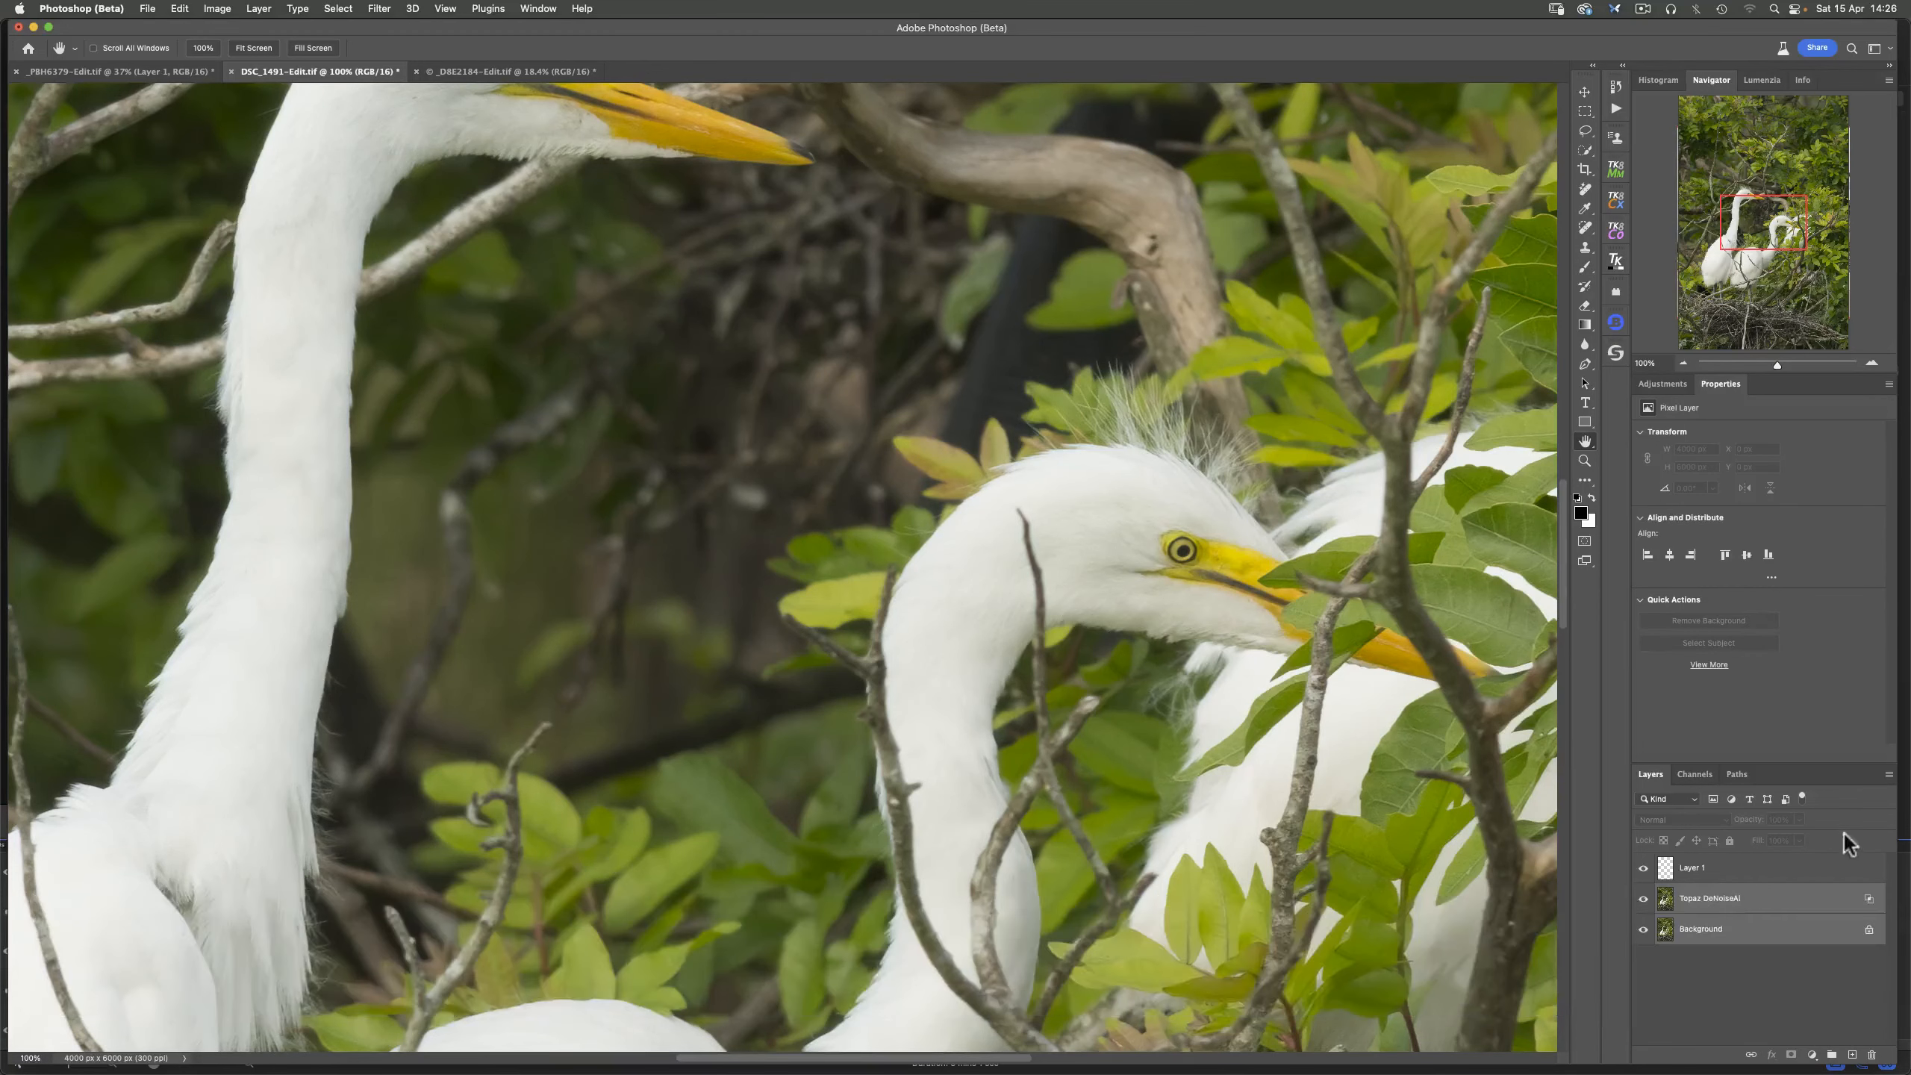
{"action": "left_click", "coordinate": [1889, 775]}
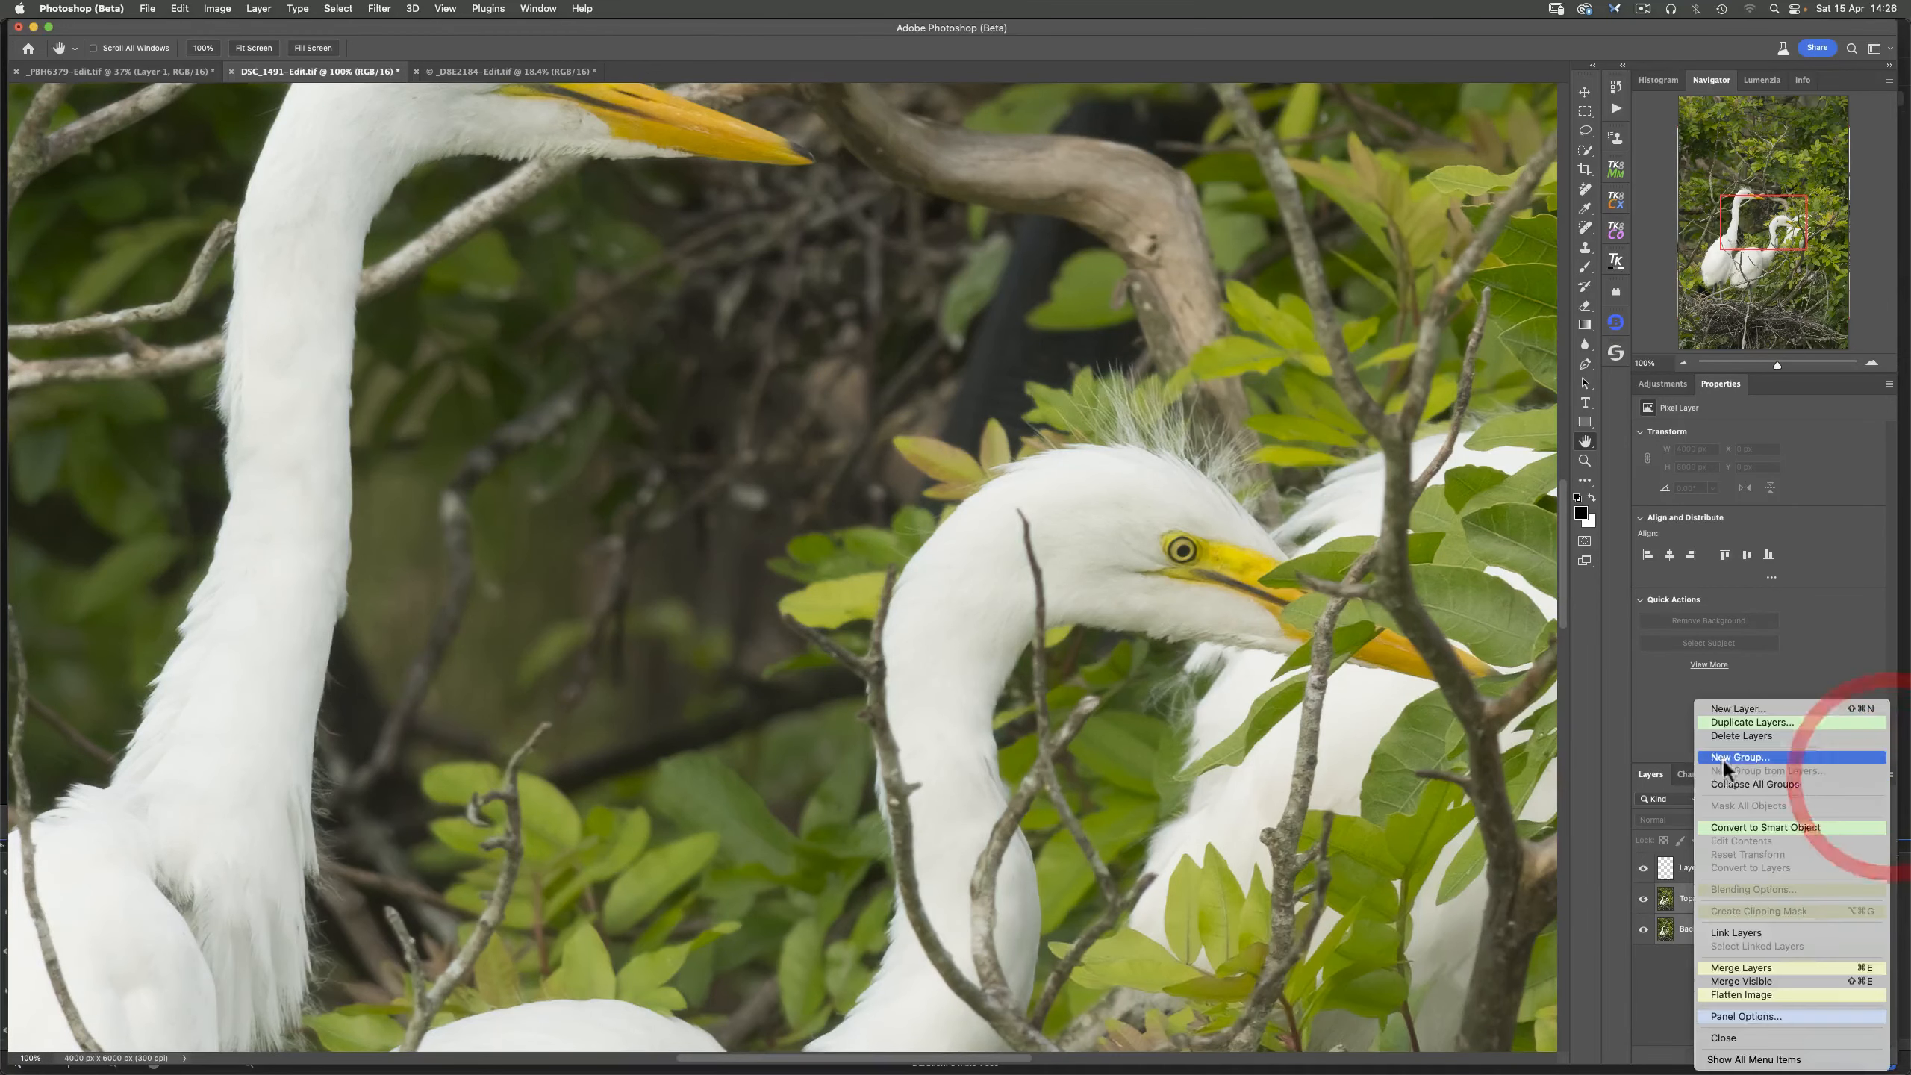
{"action": "left_click", "coordinate": [1732, 966]}
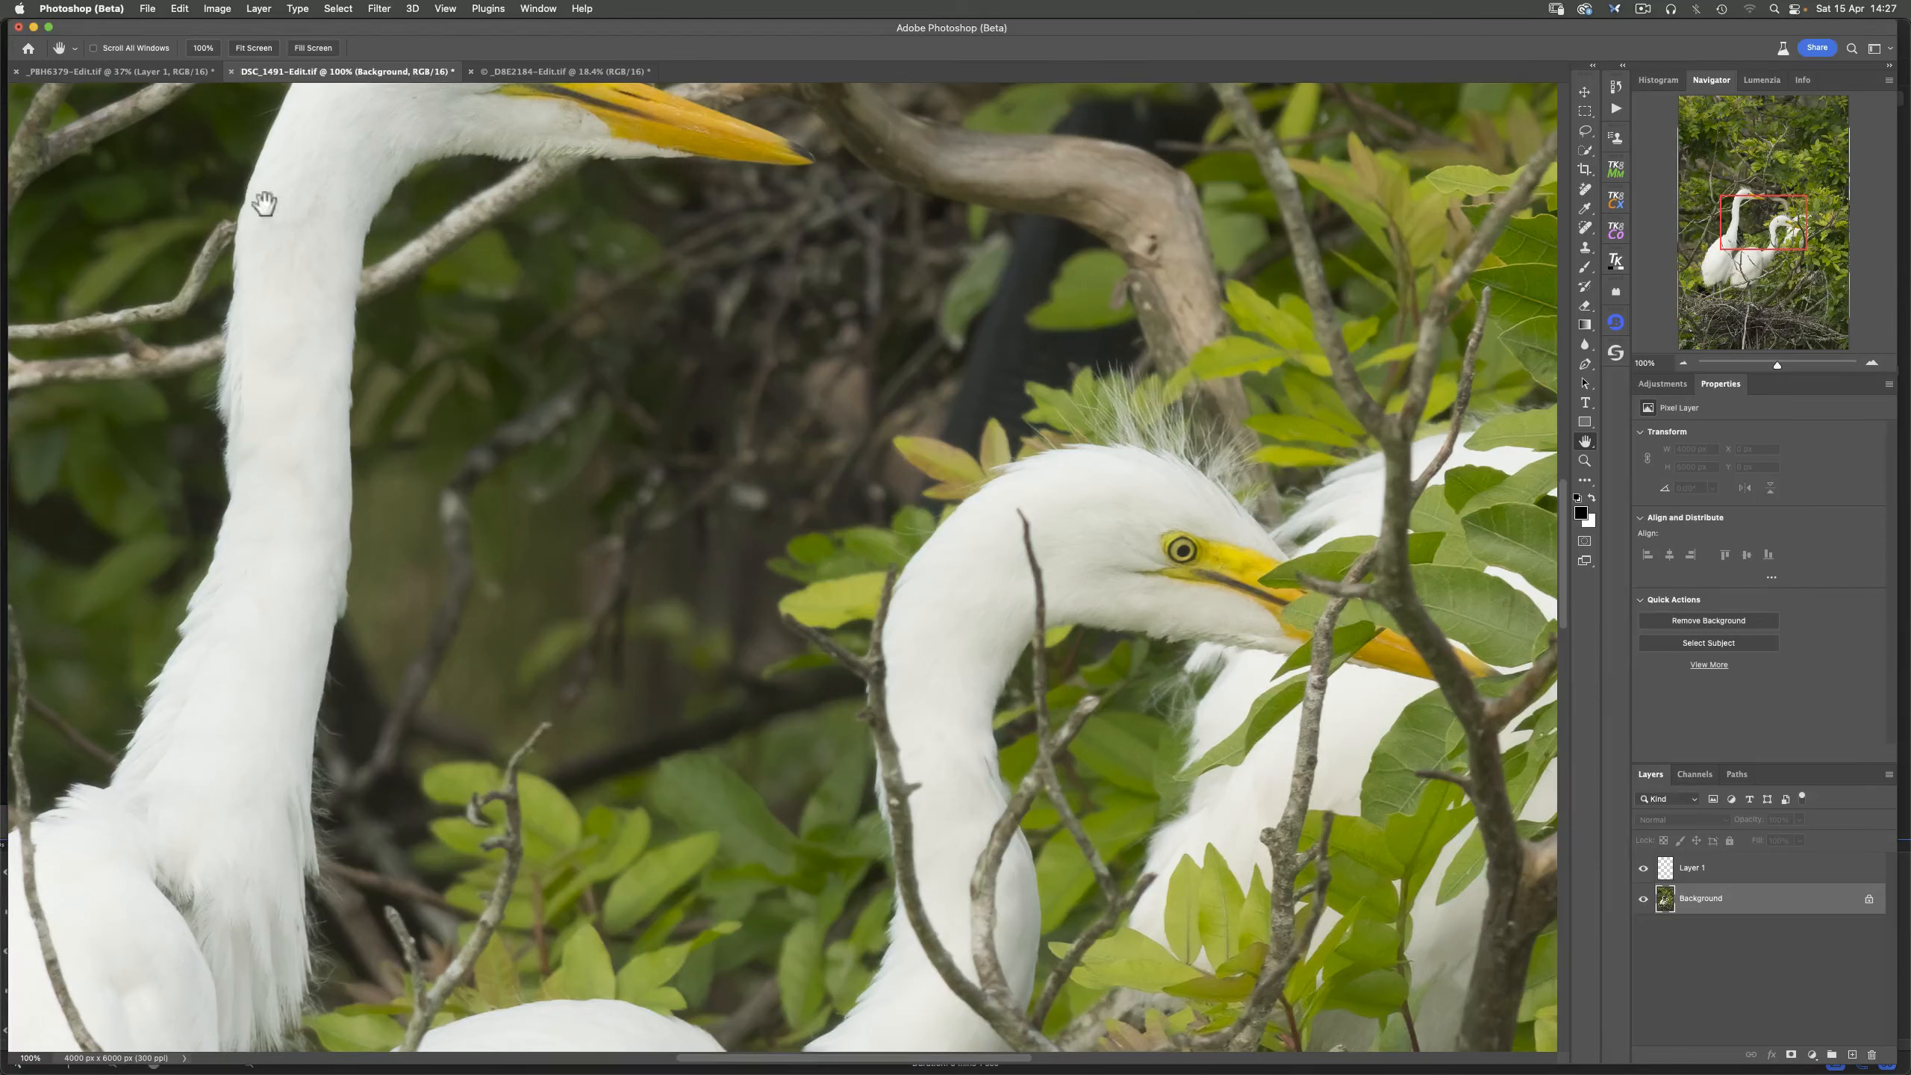
{"action": "left_click", "coordinate": [1584, 188]}
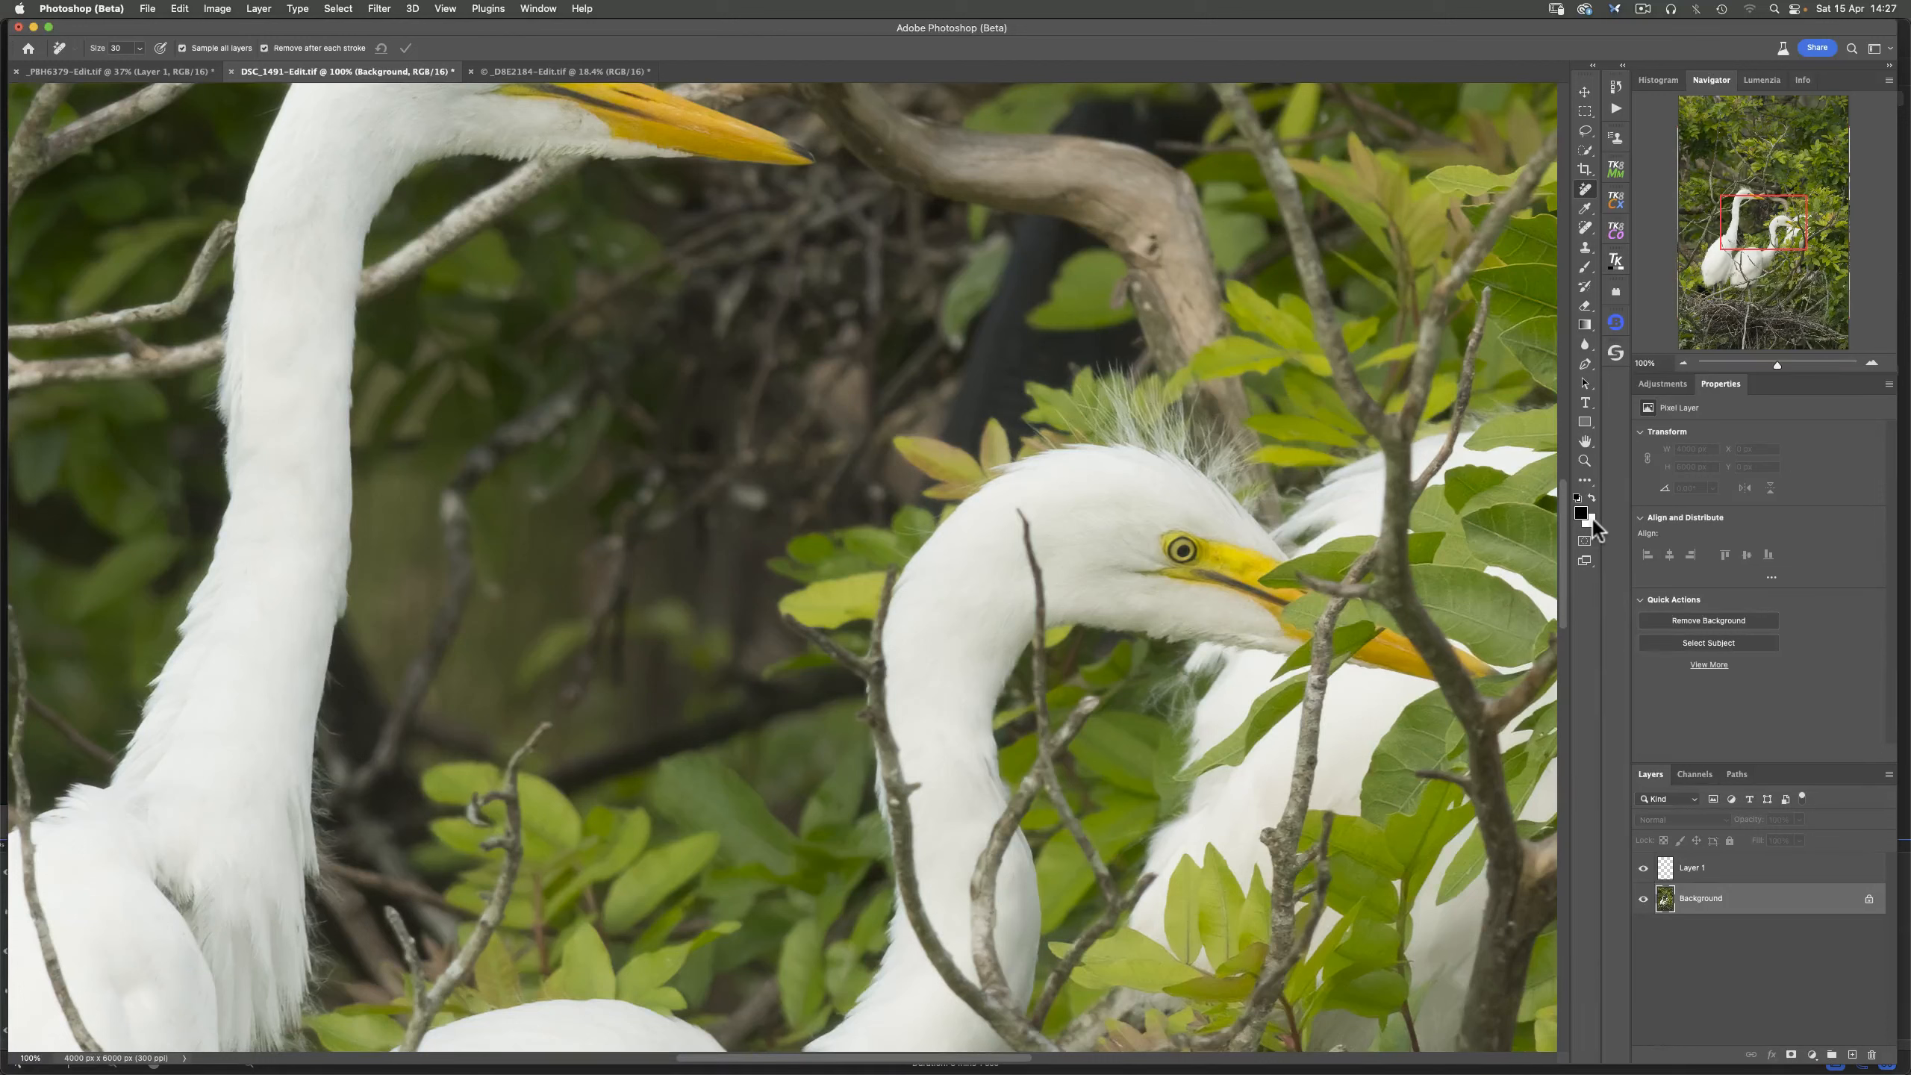
{"action": "left_click", "coordinate": [1691, 873]}
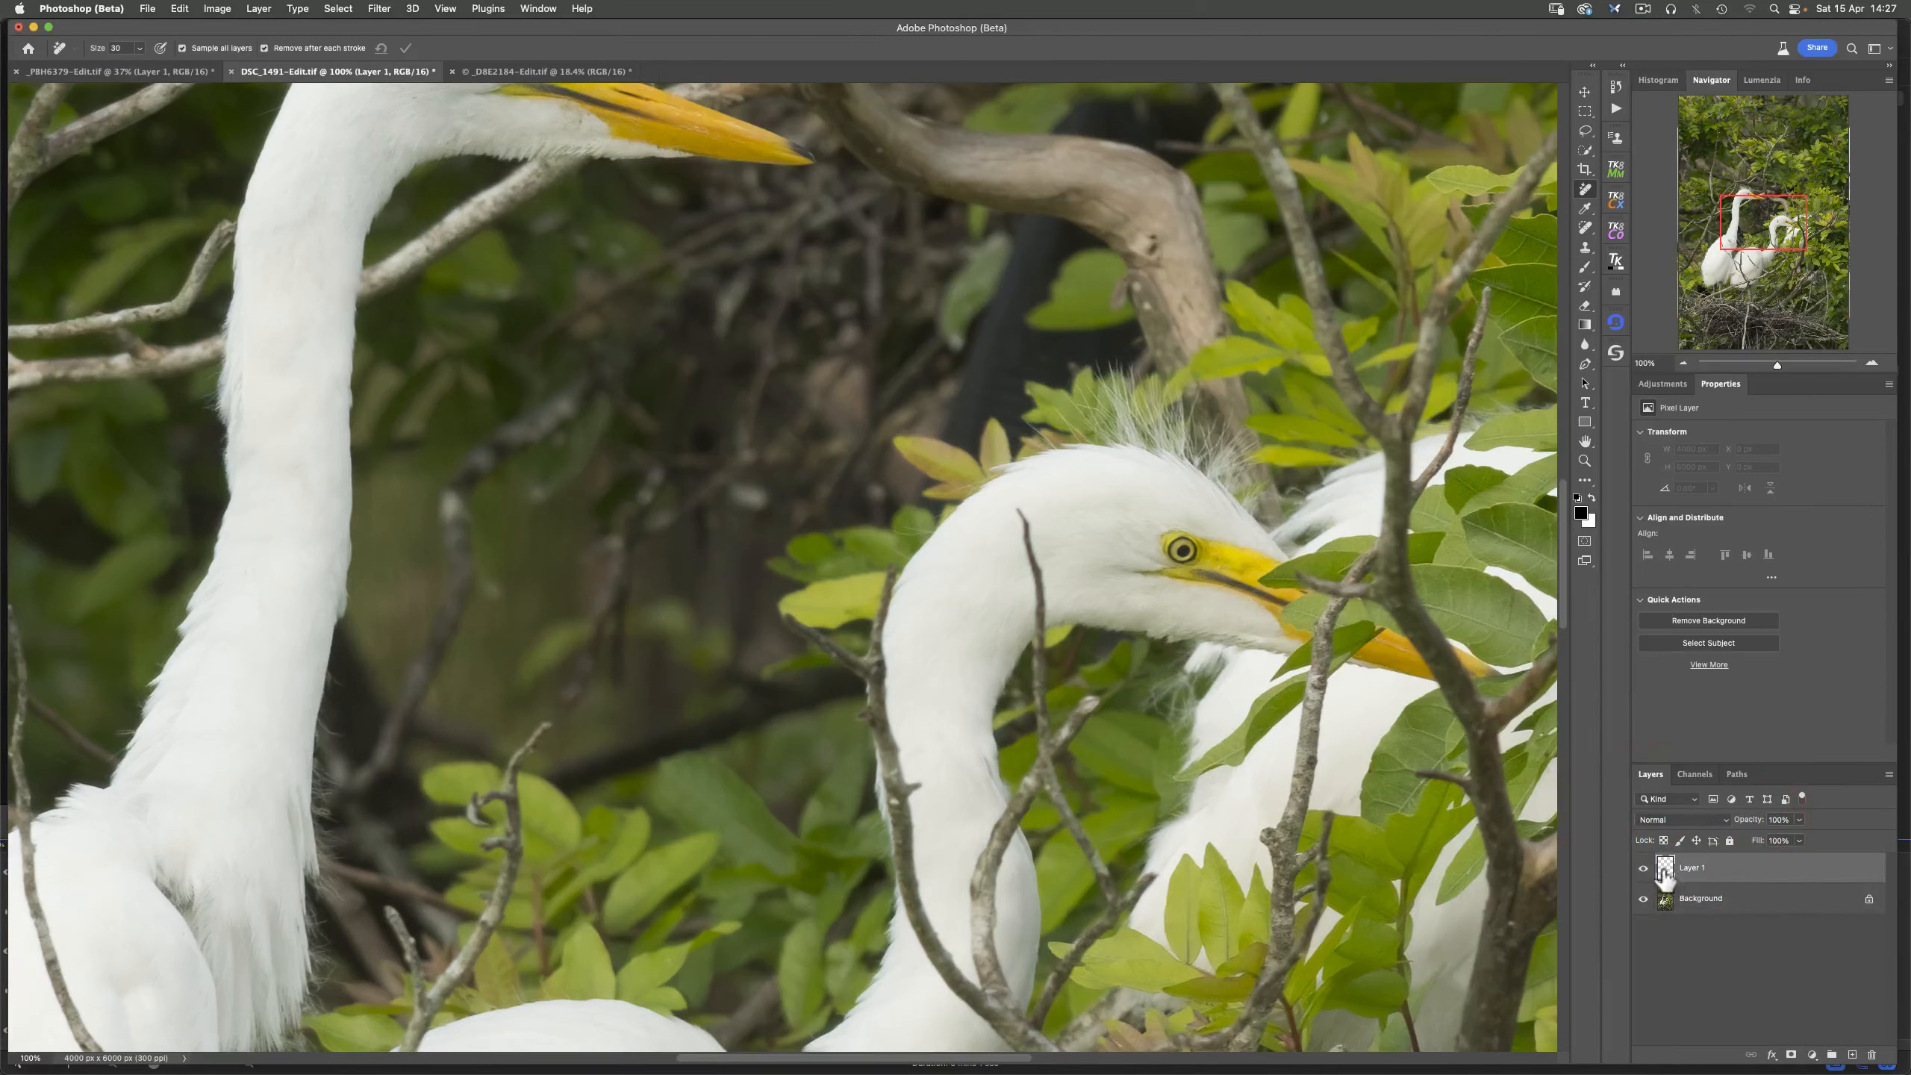
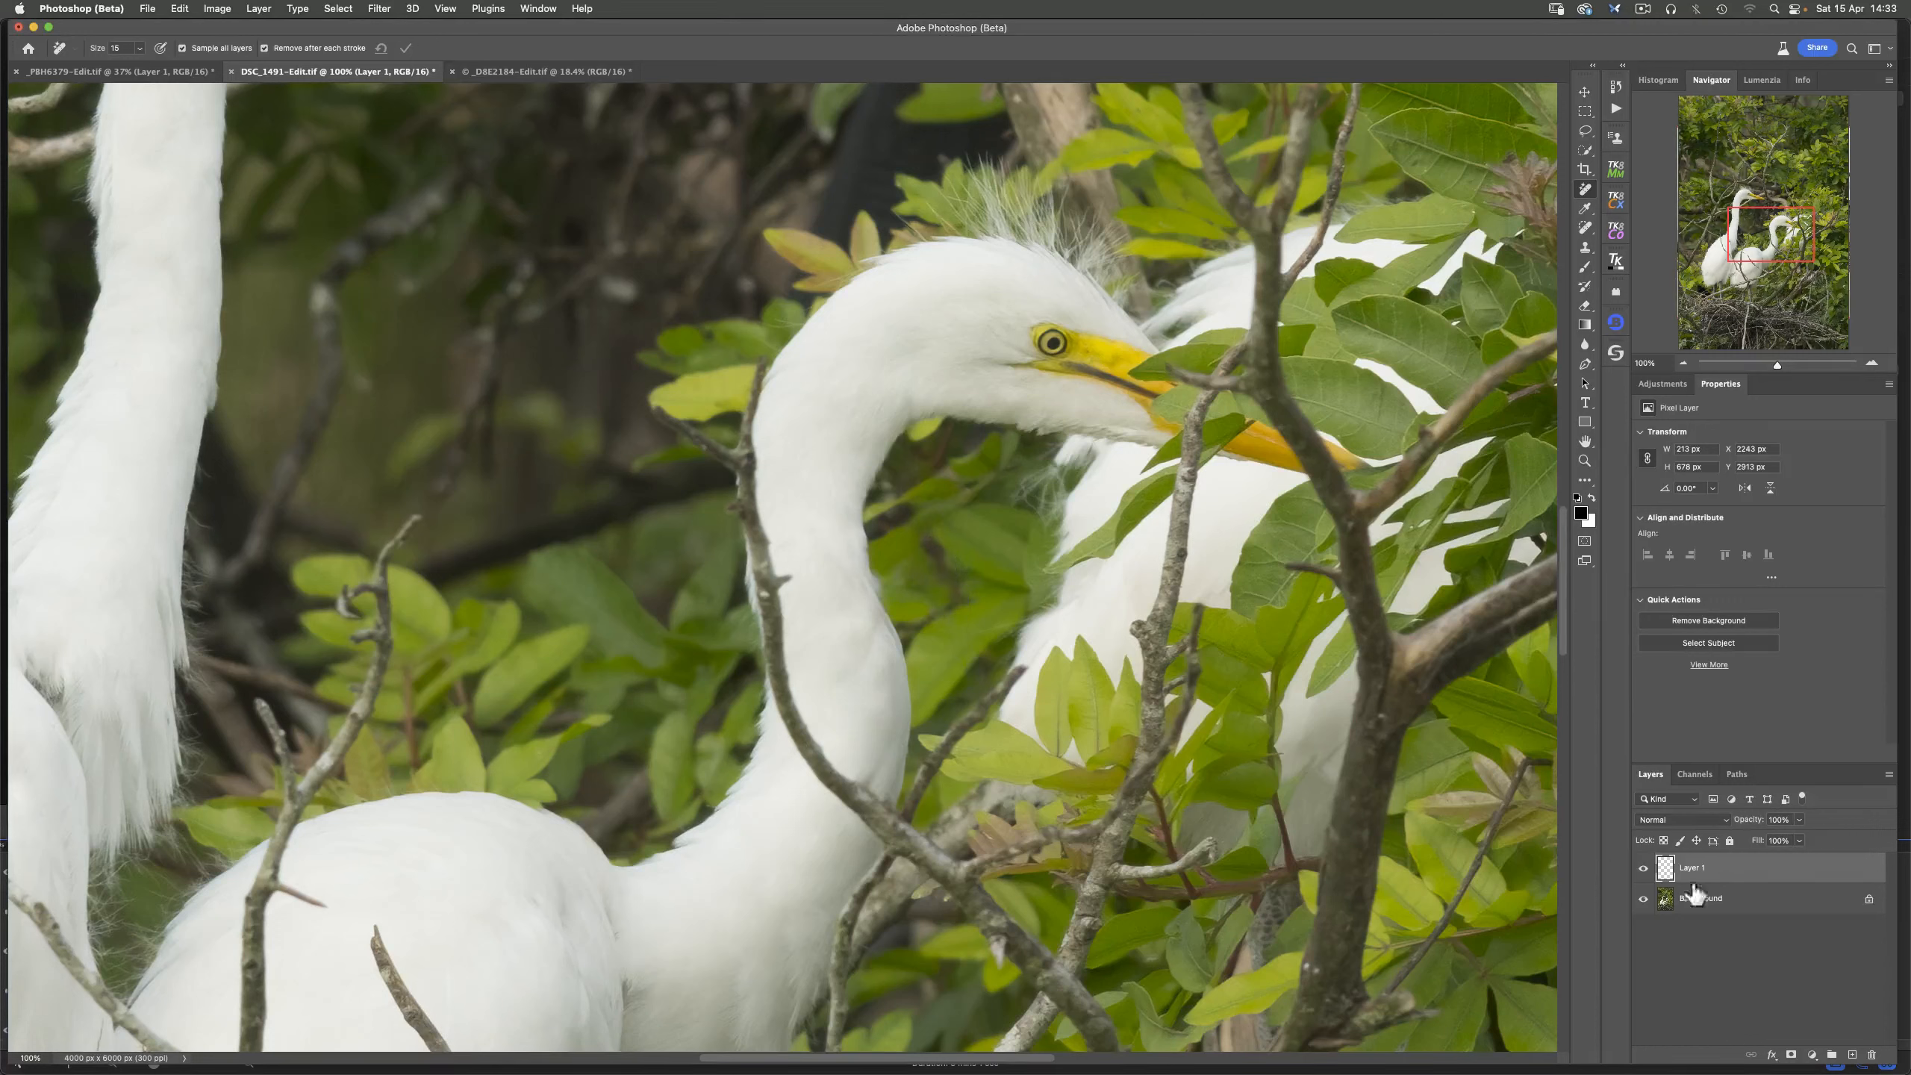
- Compare the egret's neck with and without the branch removal by repeatedly hiding and showing Layer 1
{"action": "left_click", "coordinate": [1642, 868]}
{"action": "left_click", "coordinate": [1642, 869]}
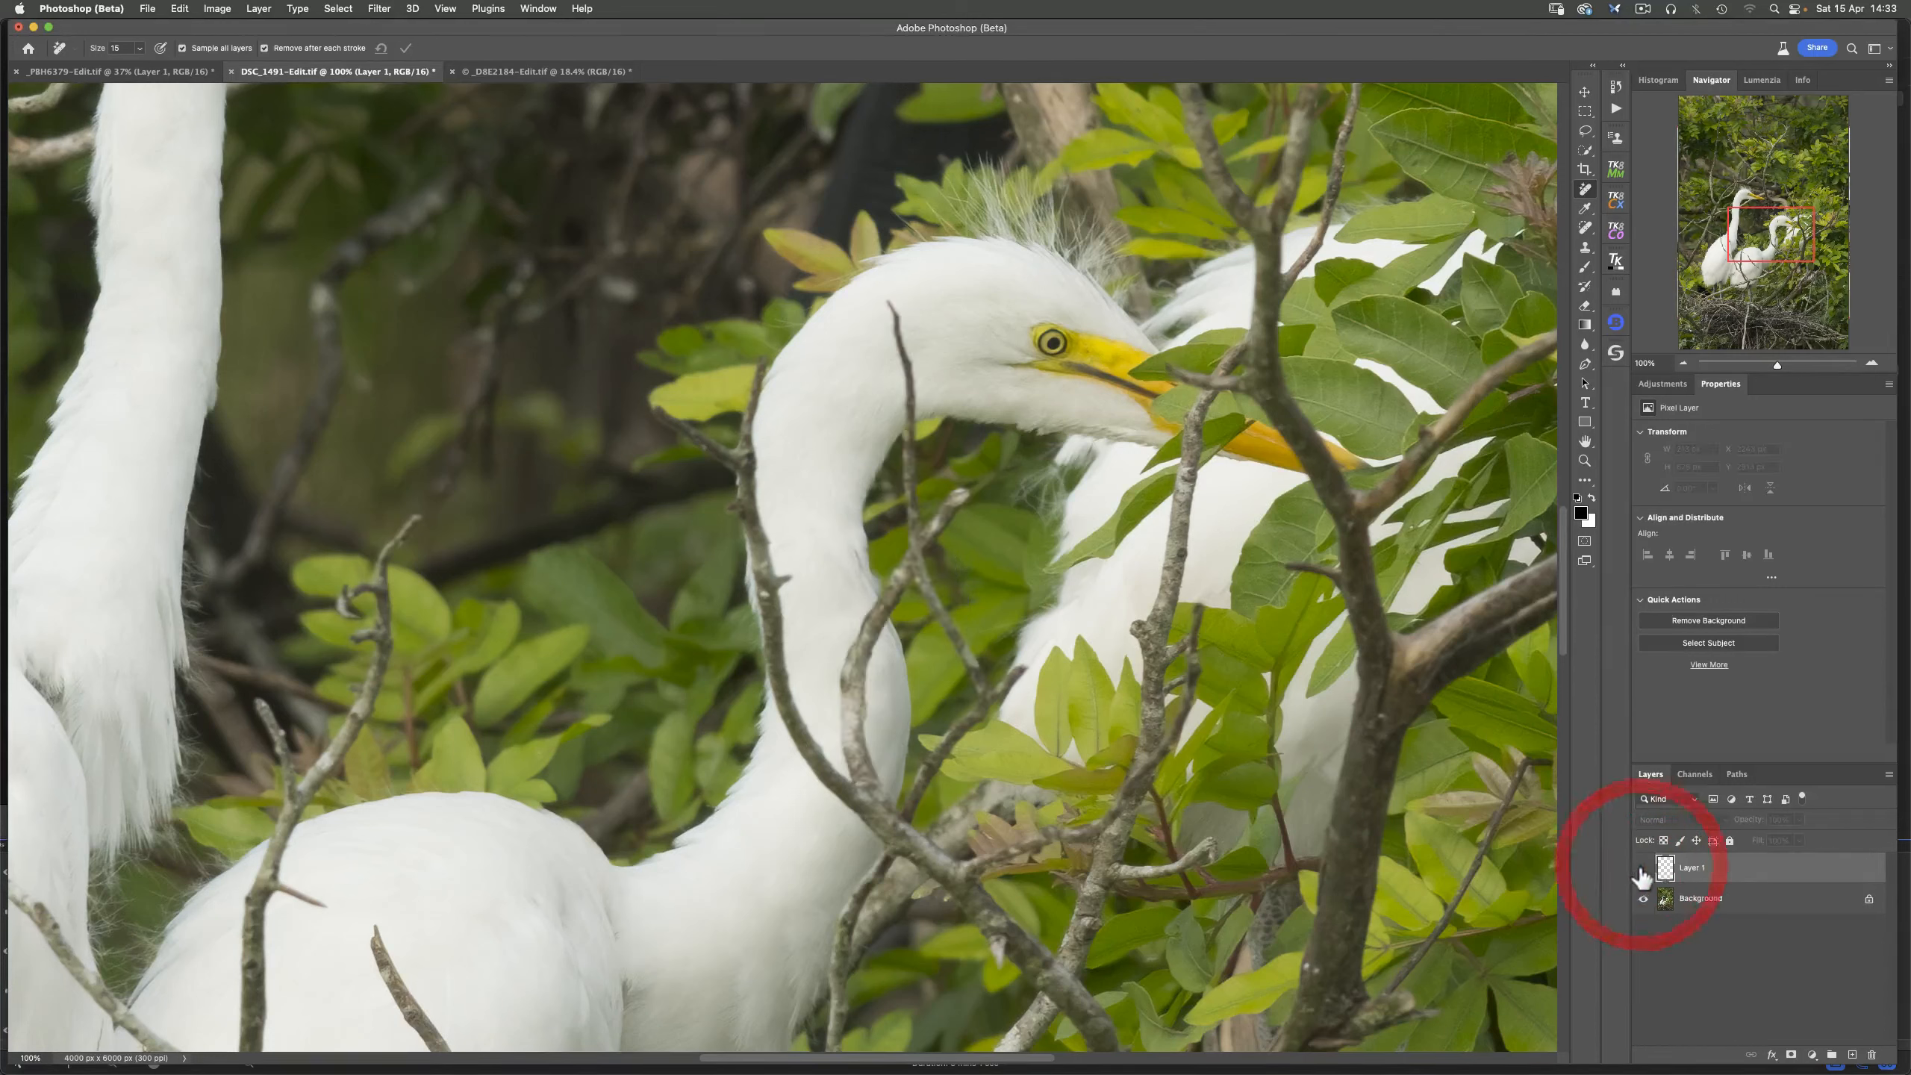
{"action": "left_click", "coordinate": [1643, 868]}
{"action": "left_click", "coordinate": [1644, 870]}
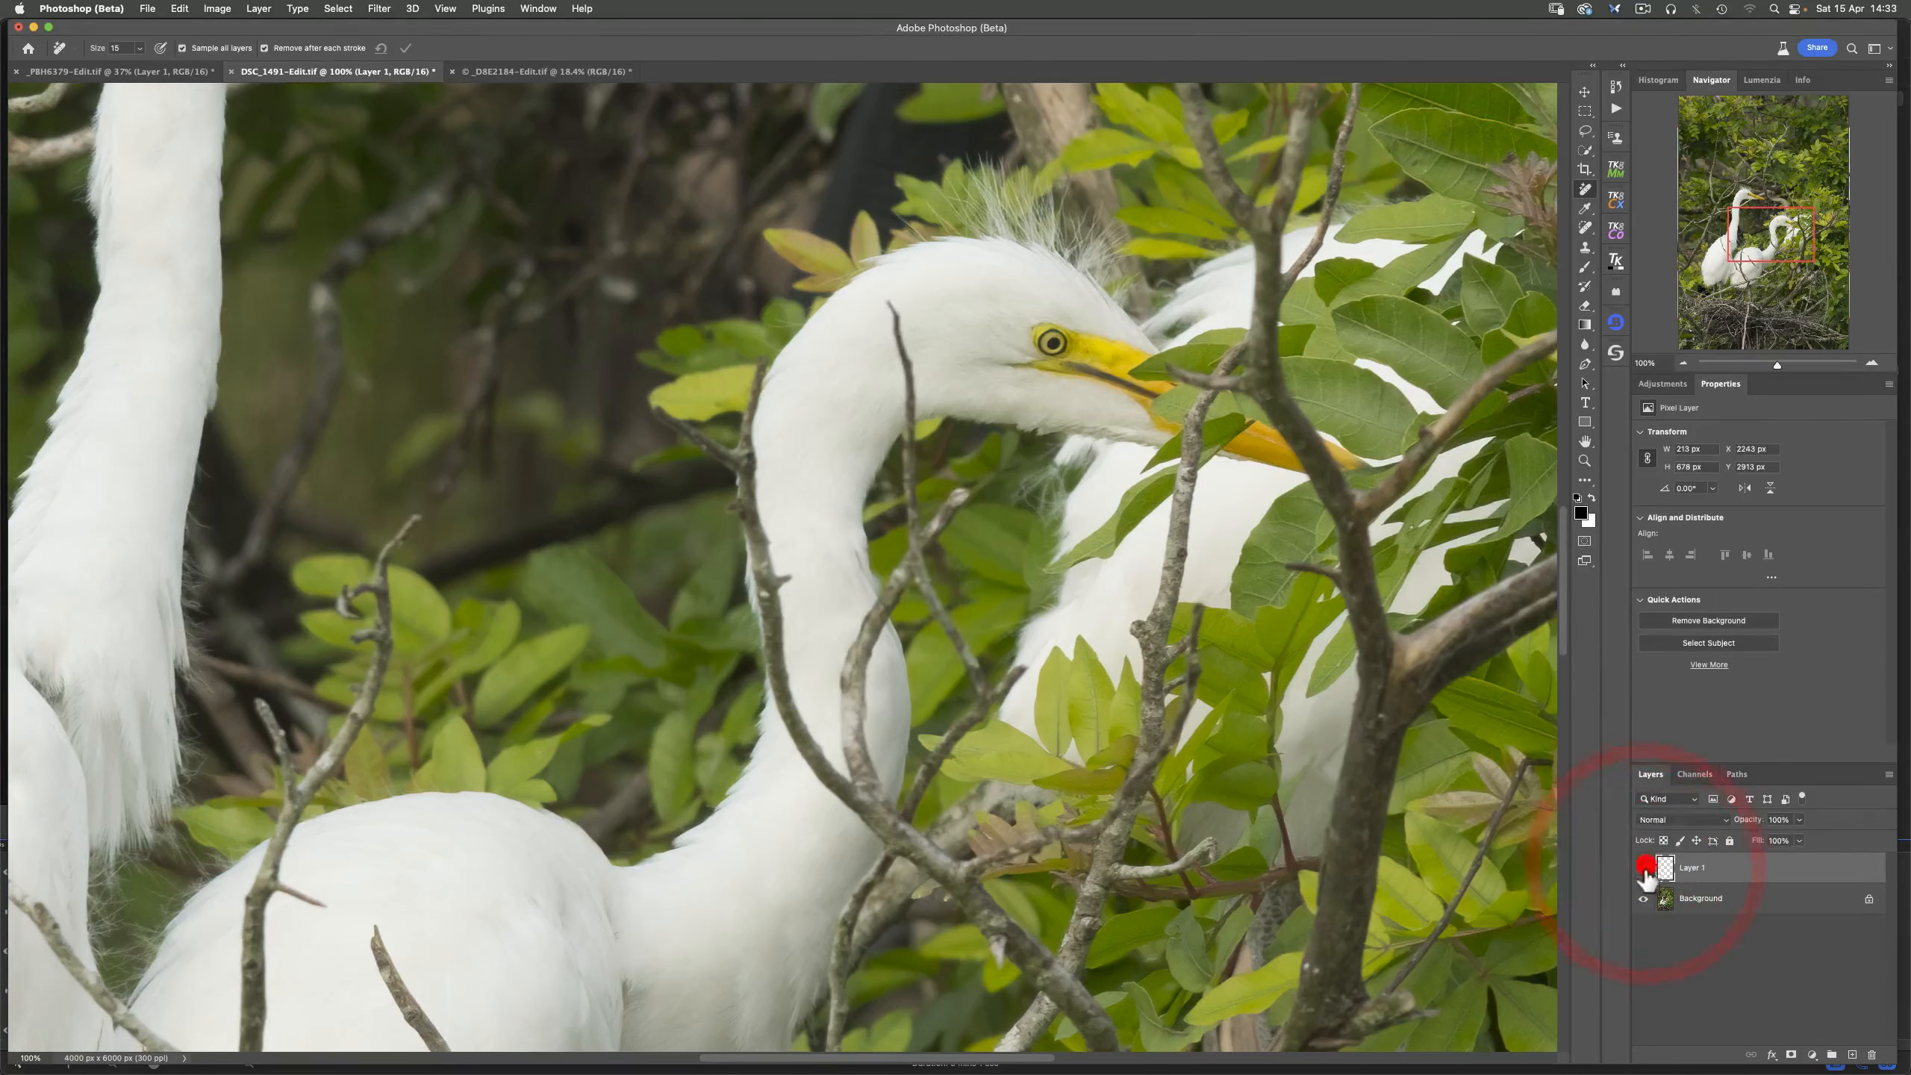
{"action": "left_click", "coordinate": [1643, 869]}
{"action": "left_click", "coordinate": [1642, 869]}
{"action": "left_click", "coordinate": [1641, 869]}
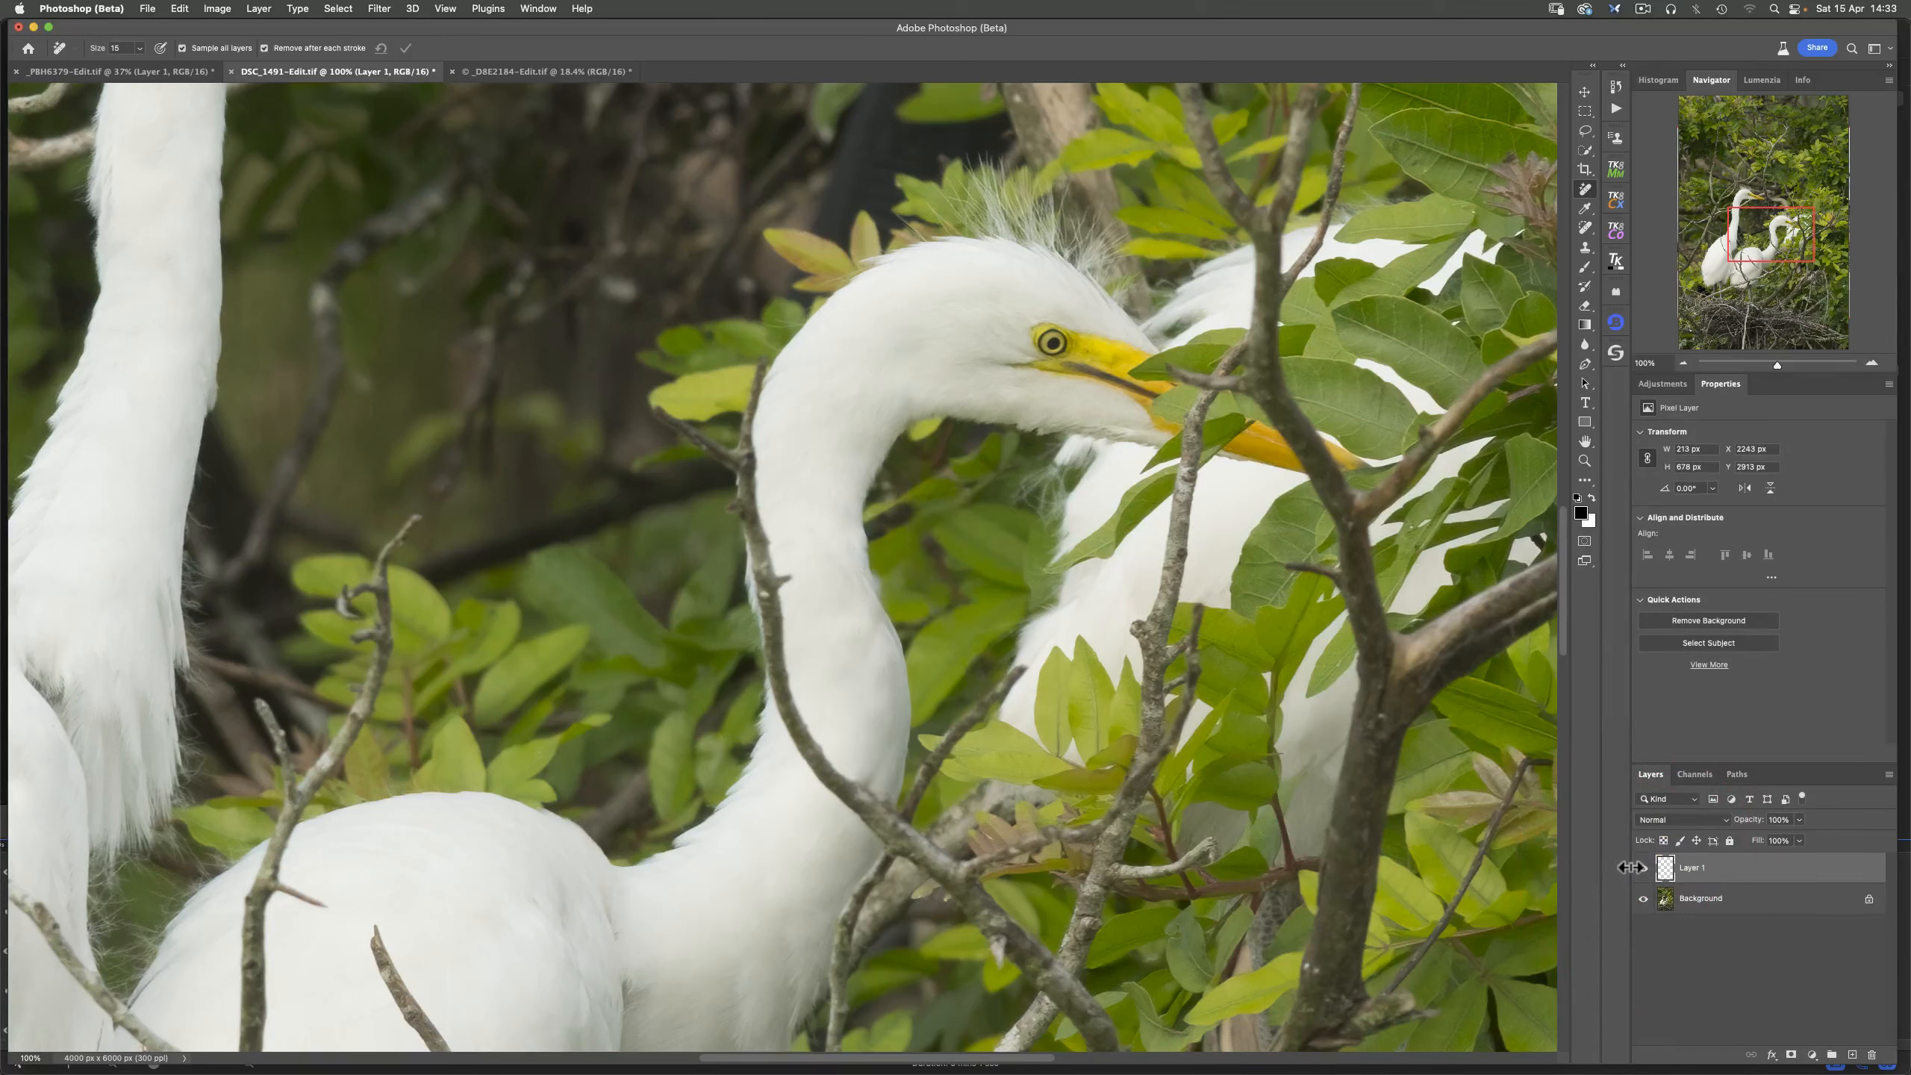
{"action": "double_click", "coordinate": [1585, 441]}
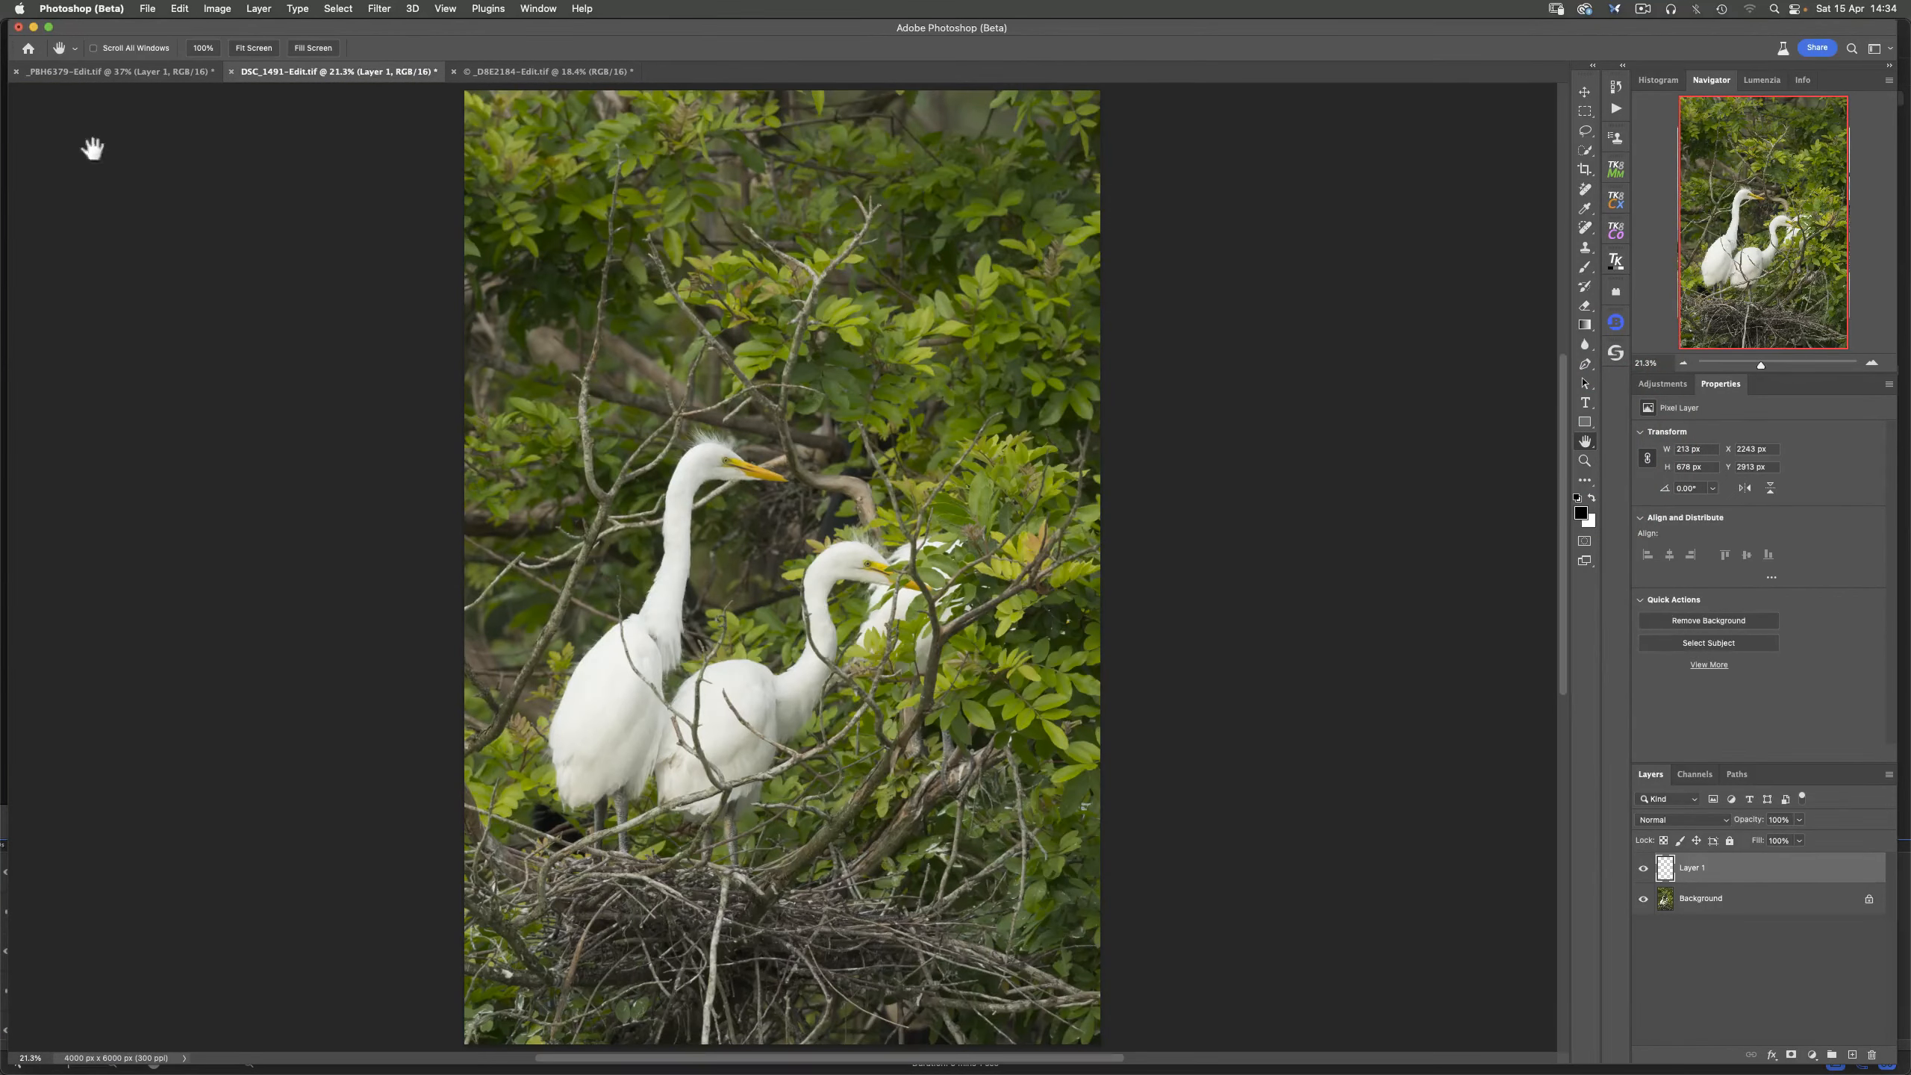
- Switch to the church photo and check the bollard removal by hiding and showing Layer 1
{"action": "left_click", "coordinate": [106, 74]}
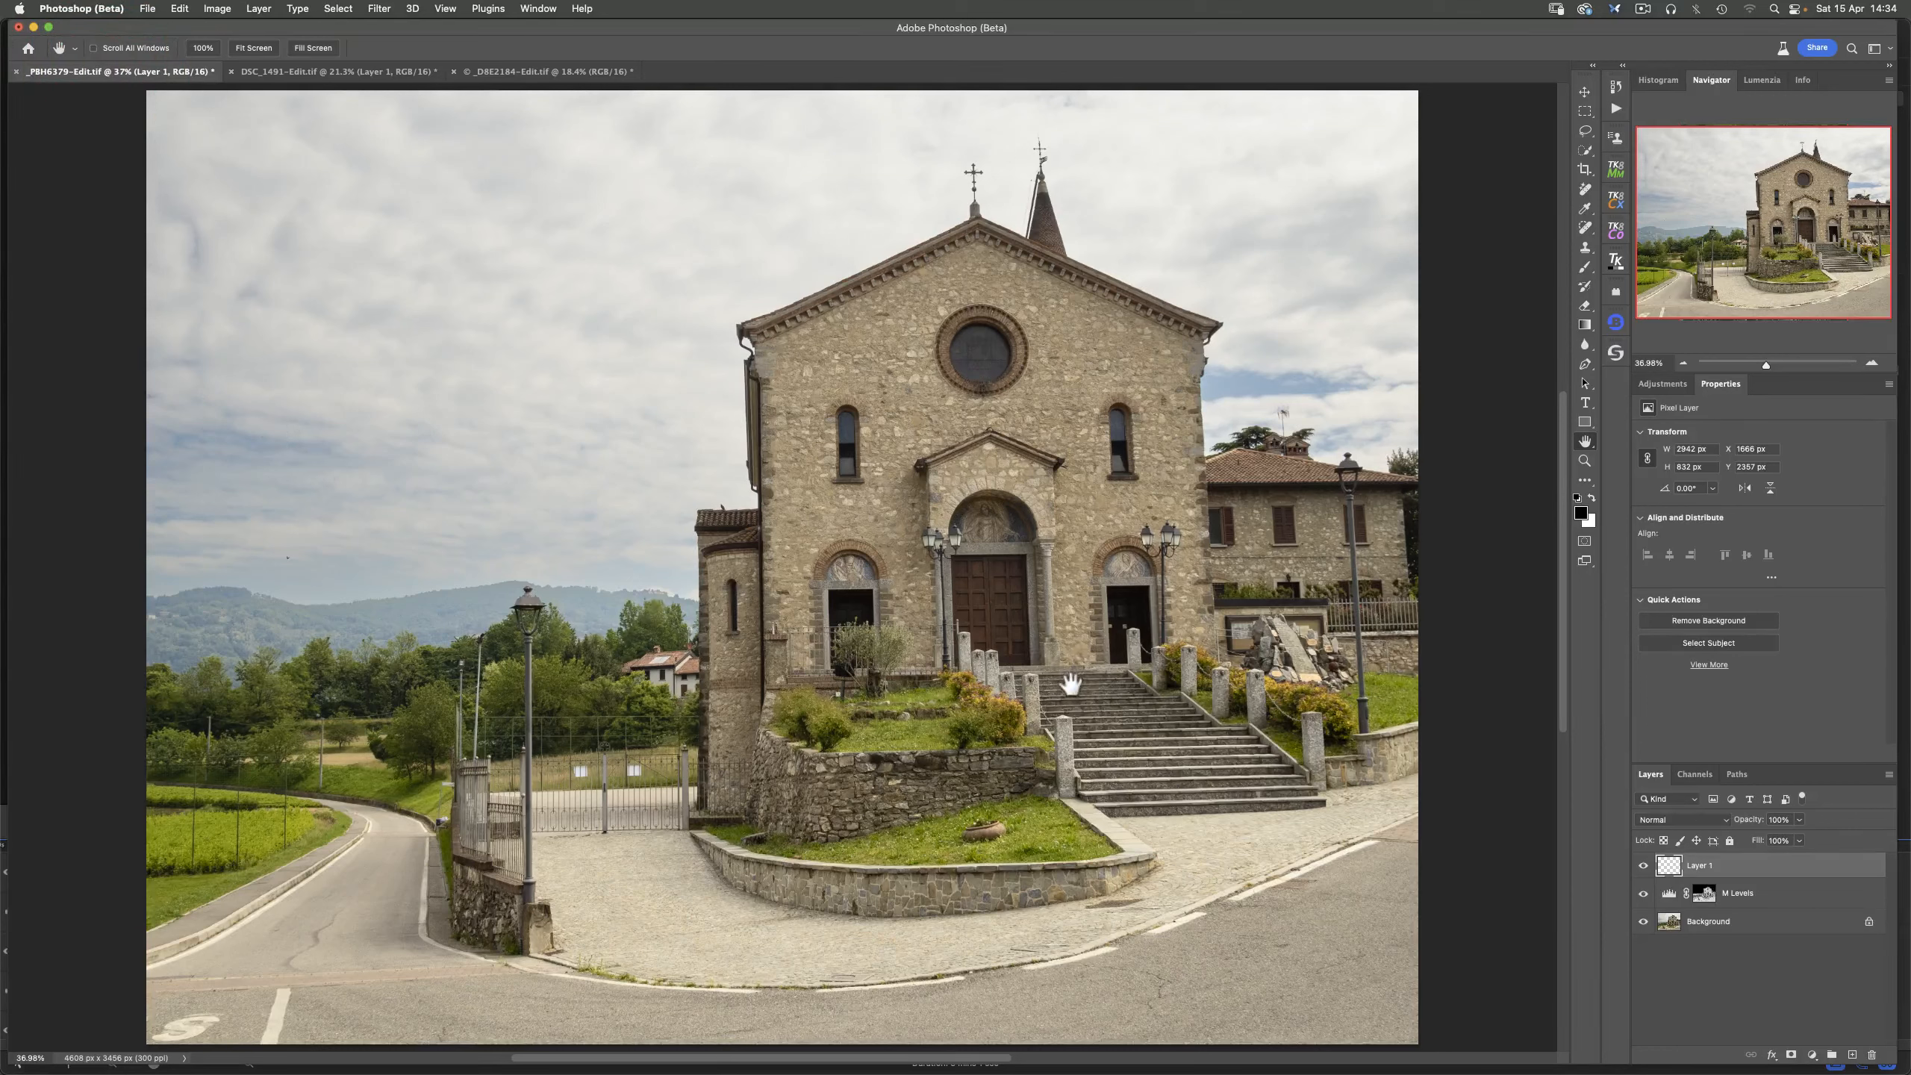
{"action": "left_click", "coordinate": [1643, 866]}
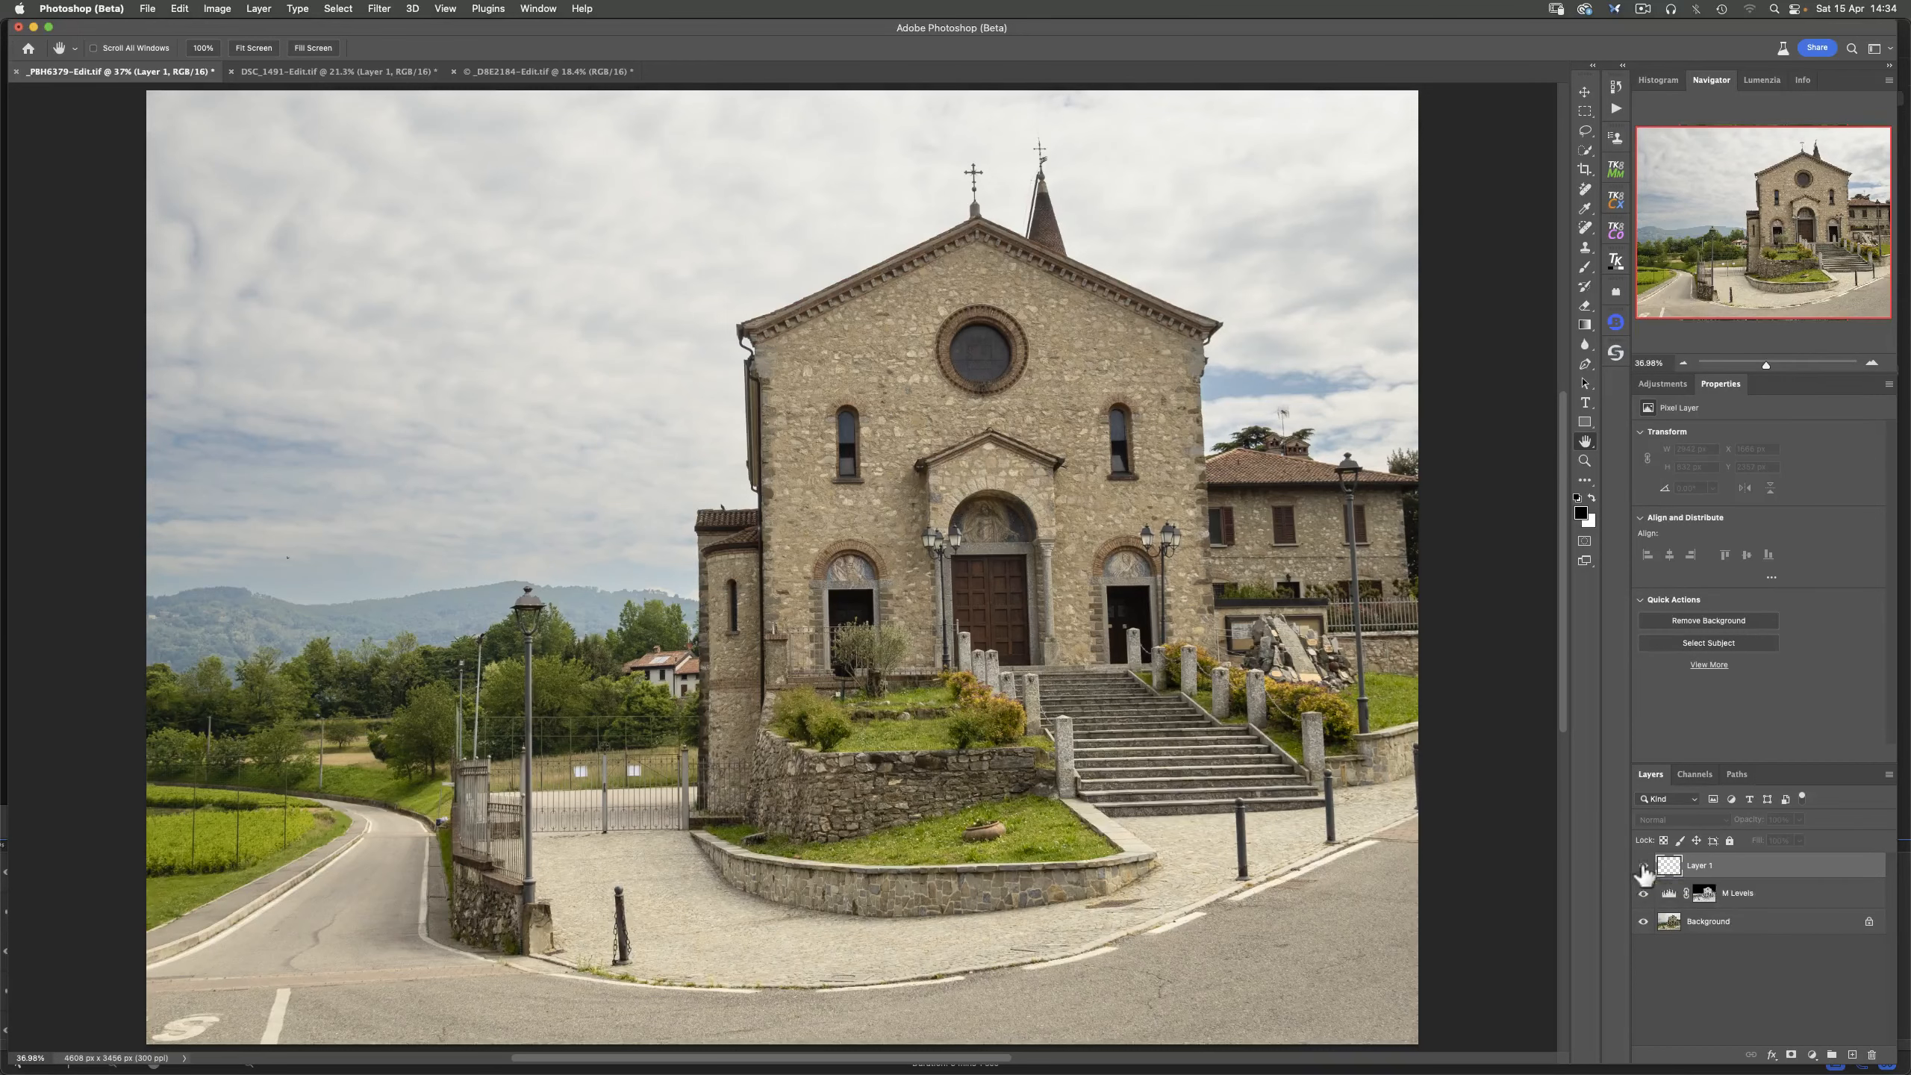
{"action": "left_click", "coordinate": [1643, 866]}
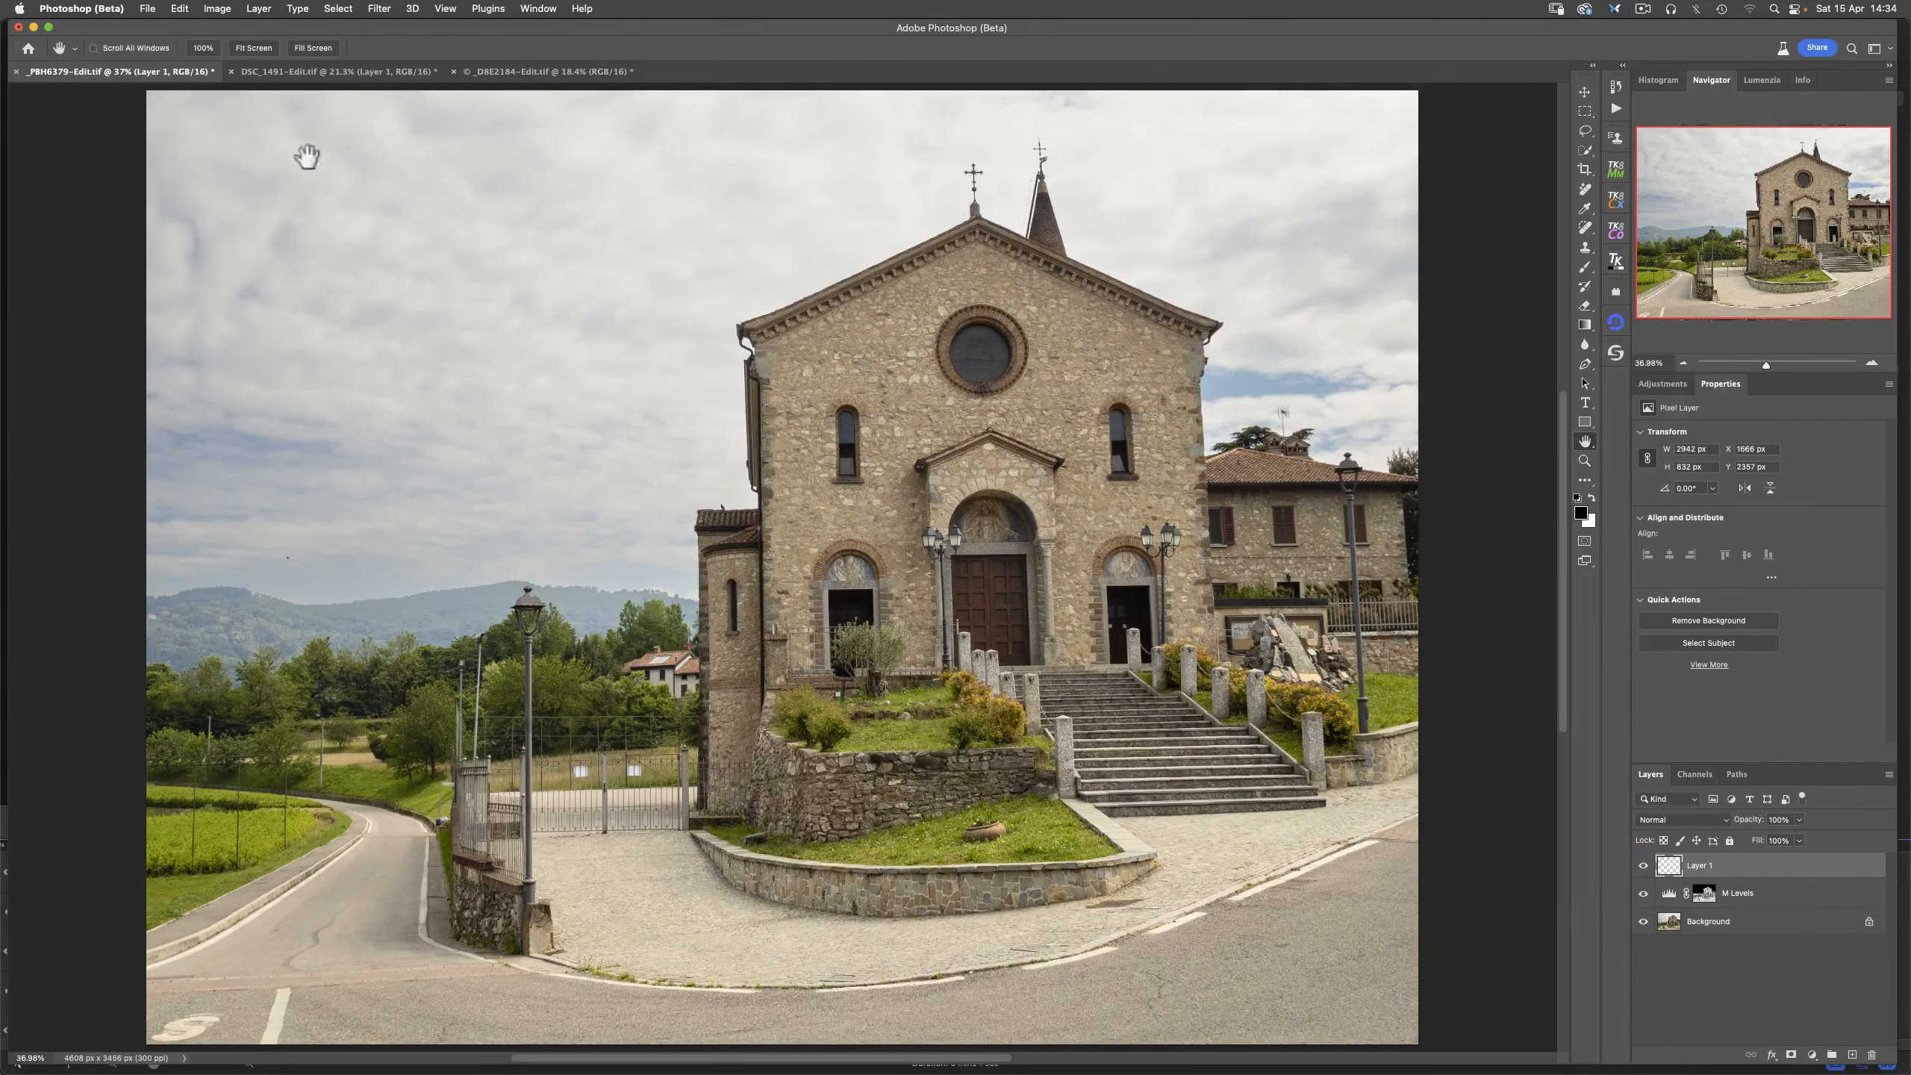
- Return to the egret photo and compare the whole image with and without the retouching on Layer 1
{"action": "left_click", "coordinate": [281, 74]}
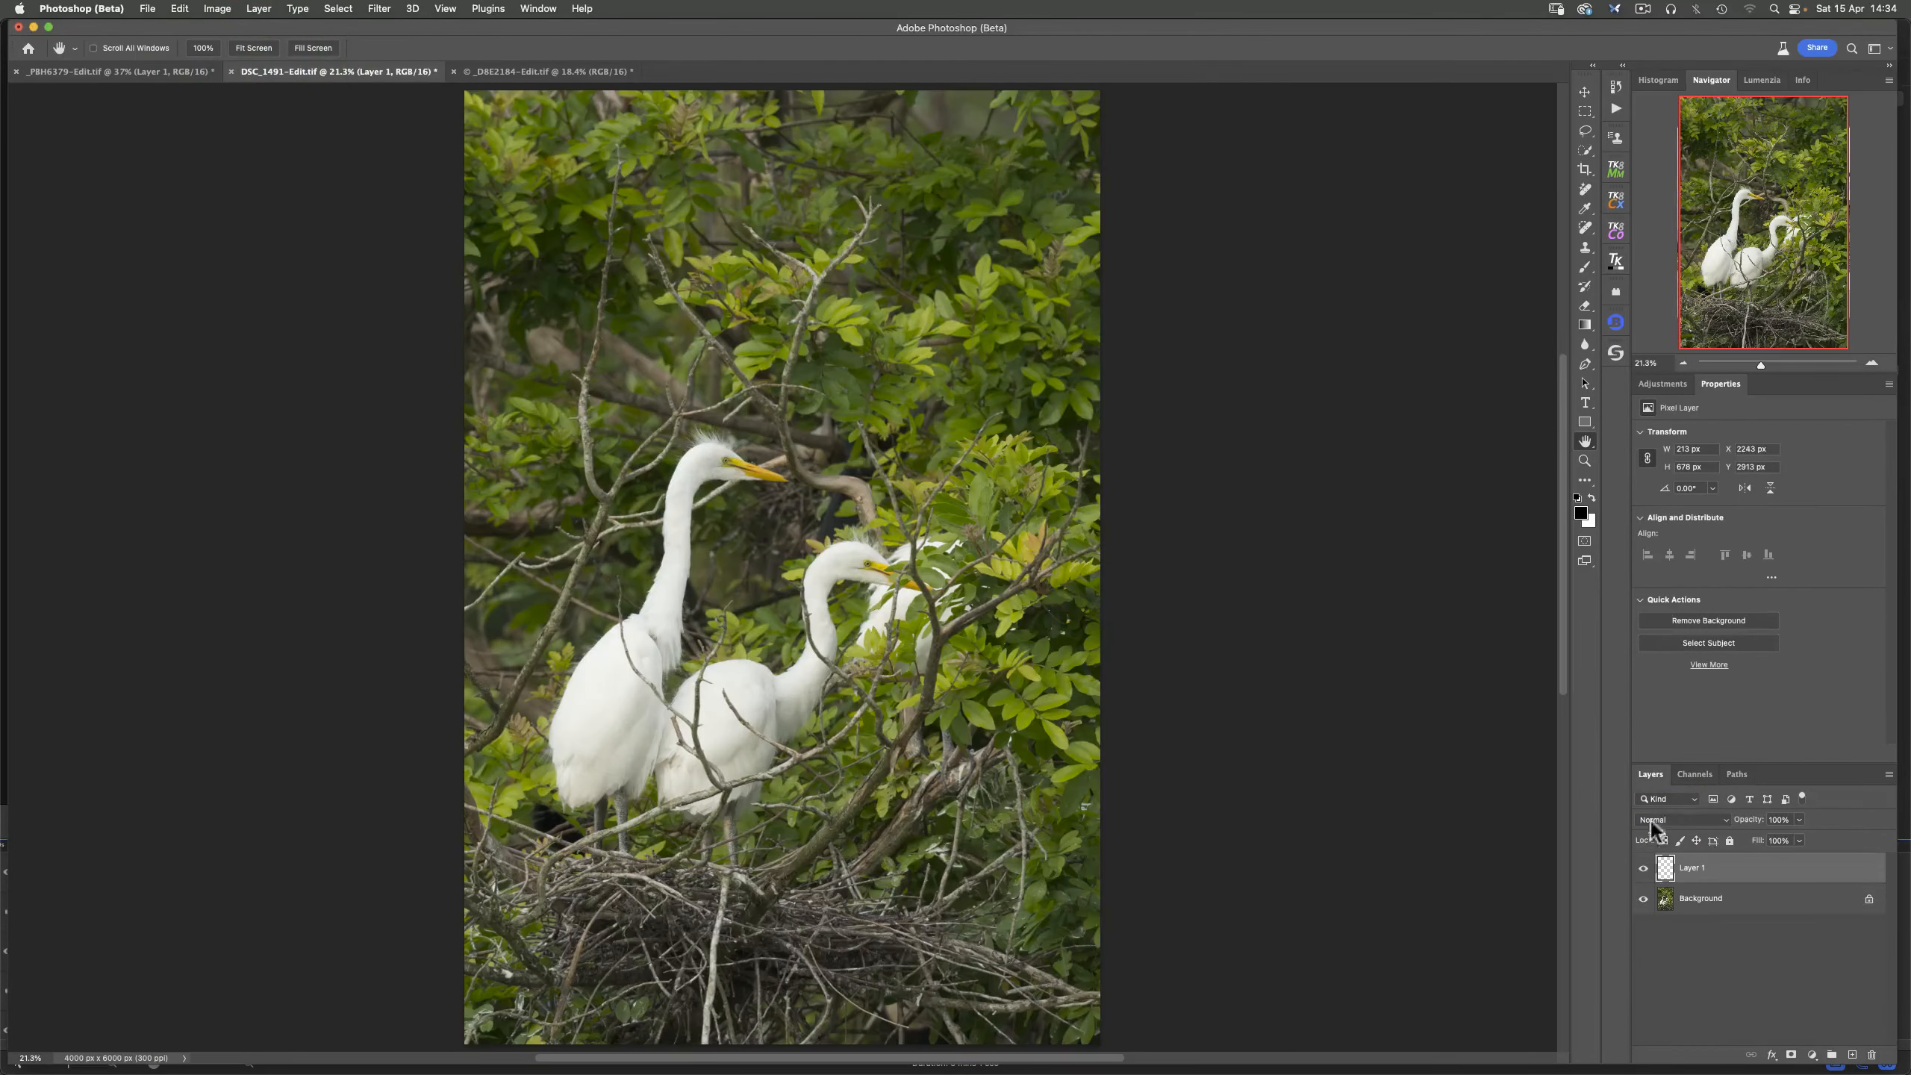
{"action": "left_click", "coordinate": [1641, 869]}
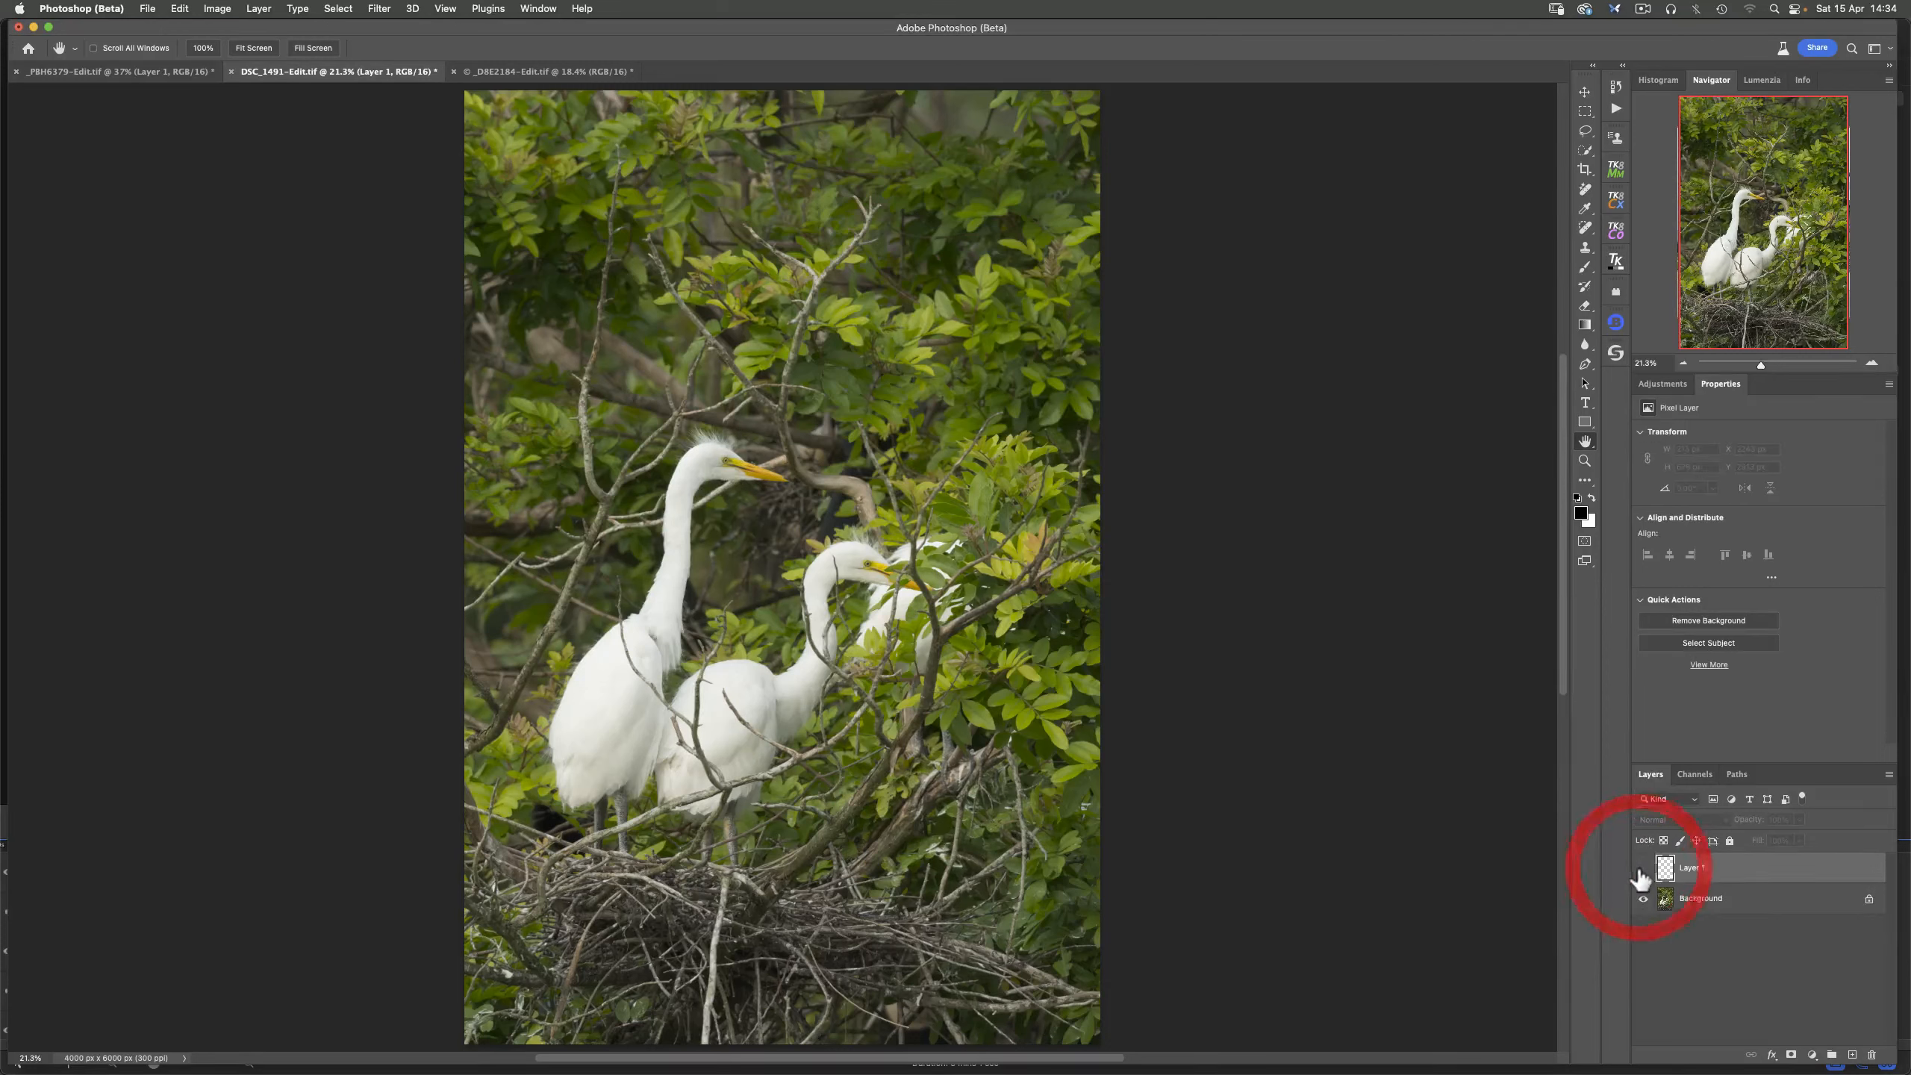
{"action": "left_click", "coordinate": [1643, 868]}
{"action": "left_click", "coordinate": [1644, 868]}
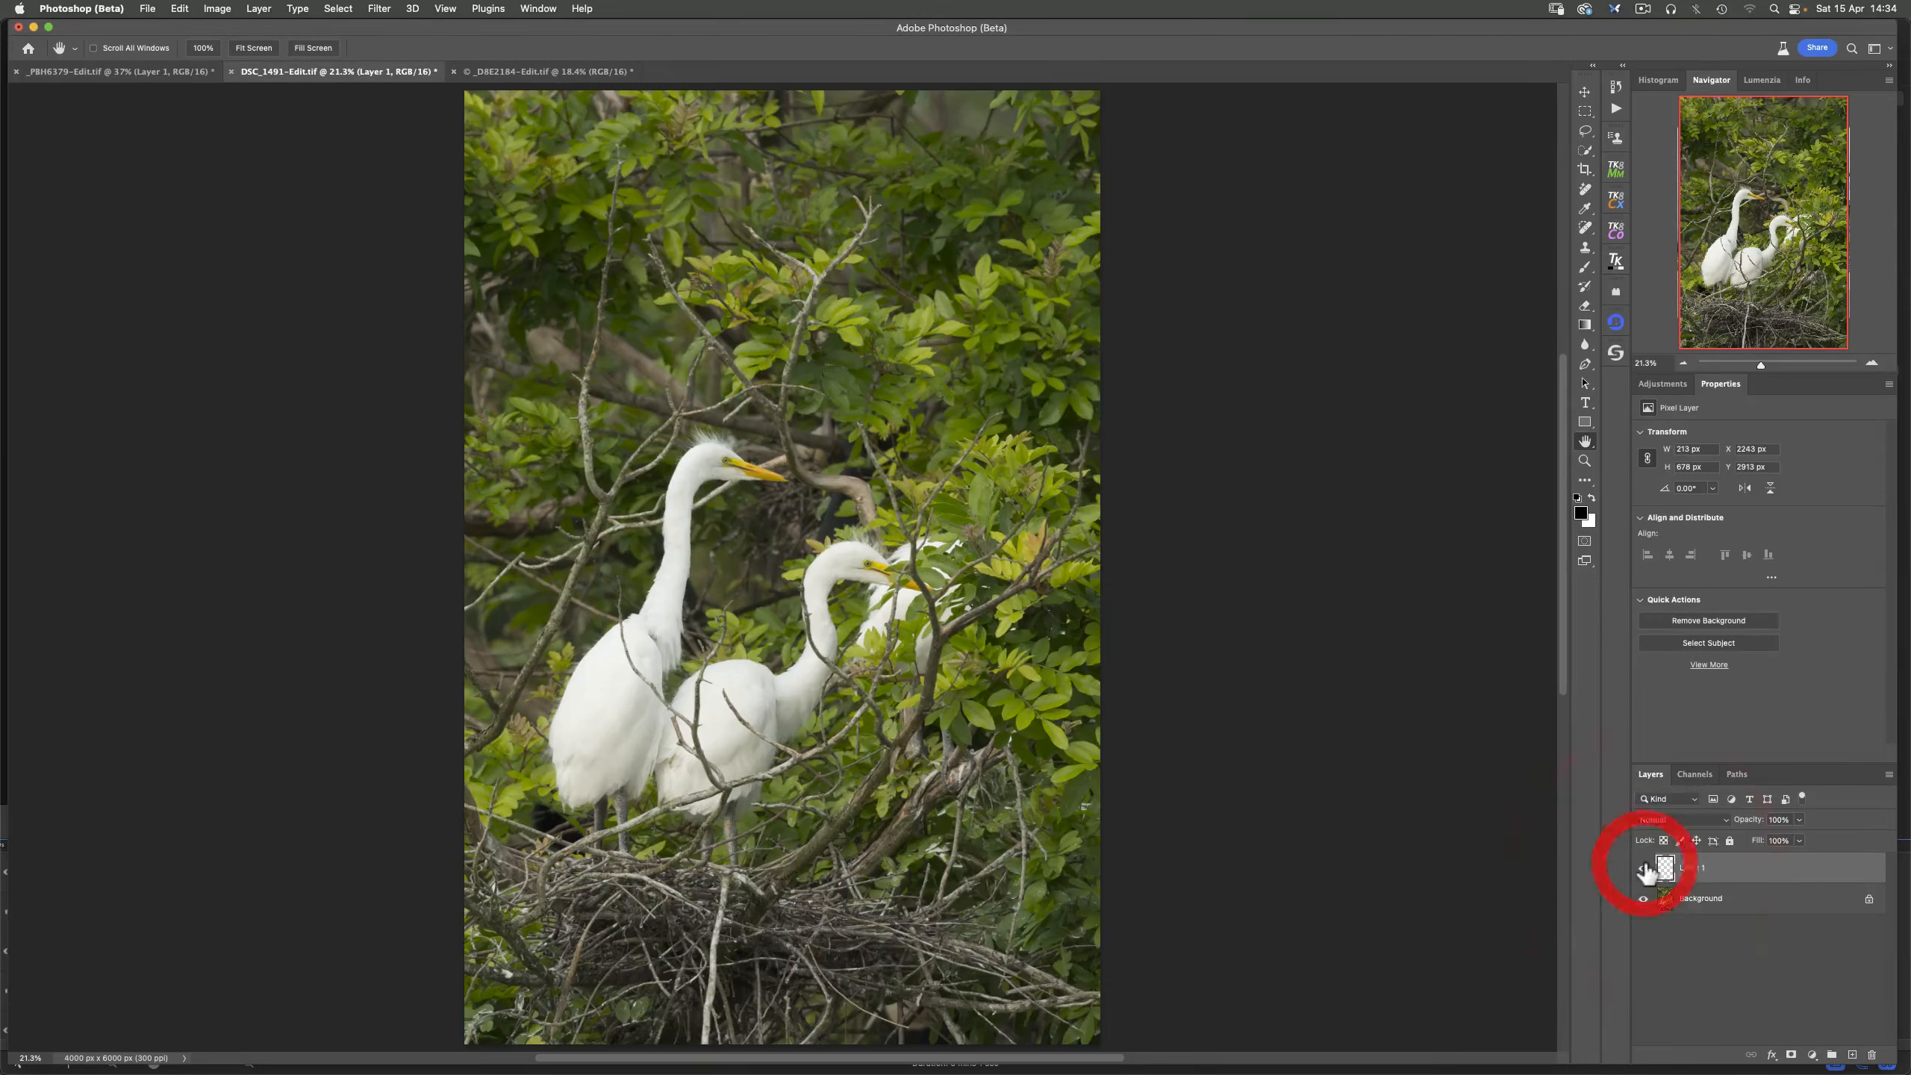
{"action": "left_click", "coordinate": [1643, 868]}
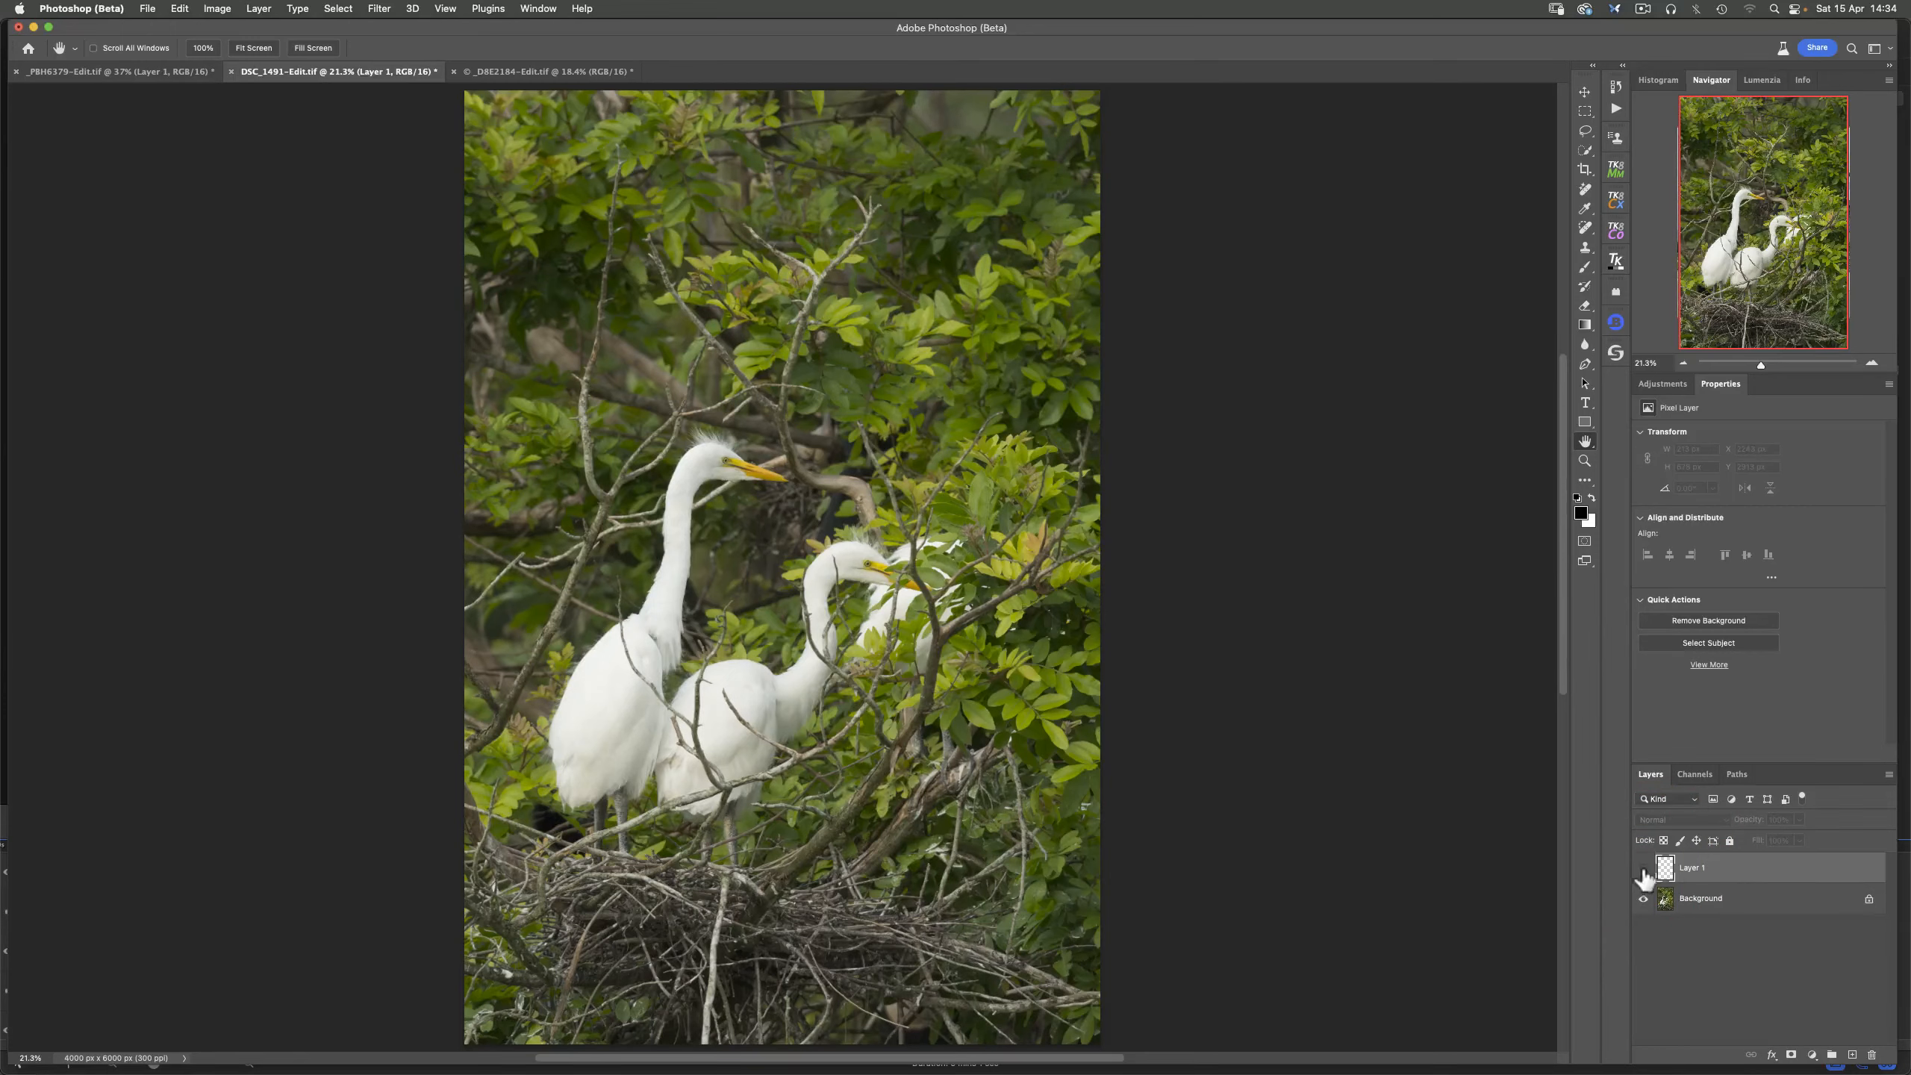
{"action": "left_click", "coordinate": [1643, 869]}
- View the pipeline photo, return to the church photo and compare it once more with Layer 1 hidden and shown
{"action": "left_click", "coordinate": [495, 72]}
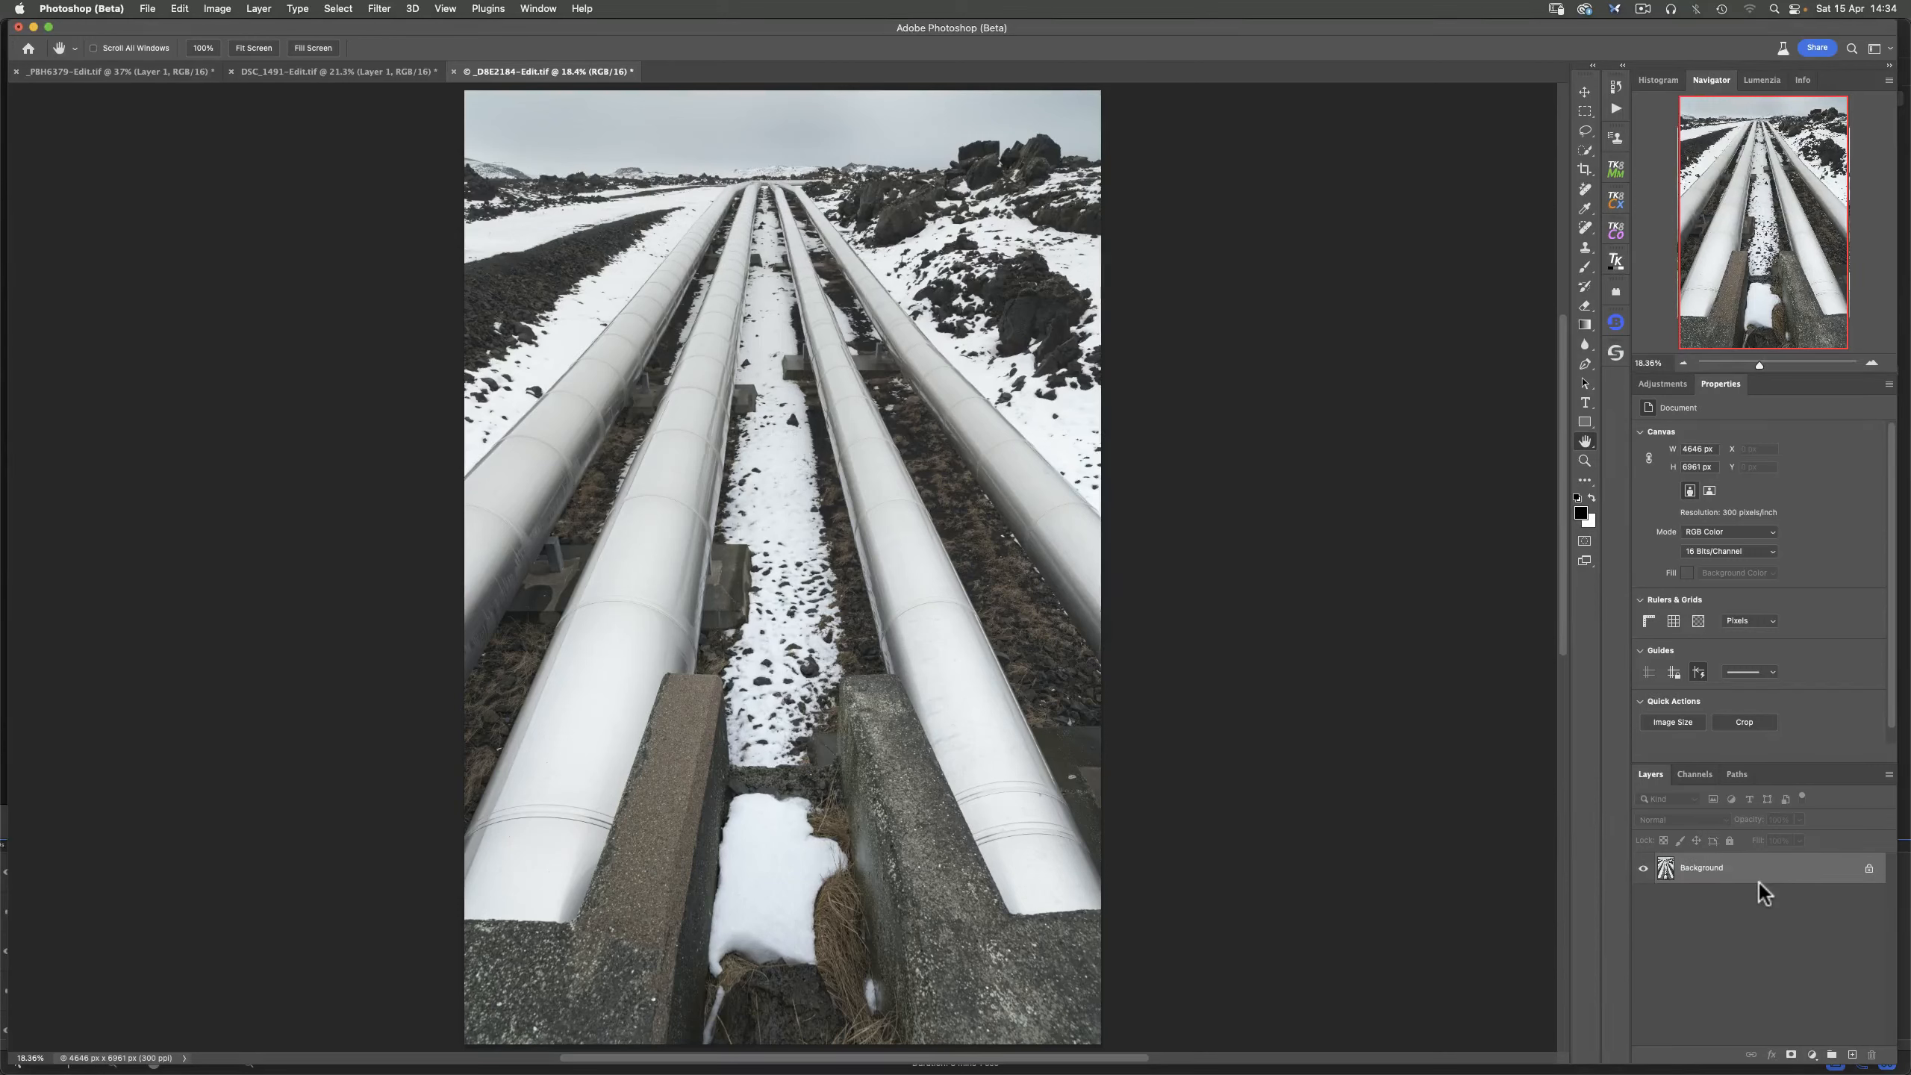
{"action": "left_click", "coordinate": [311, 71]}
{"action": "left_click", "coordinate": [169, 71]}
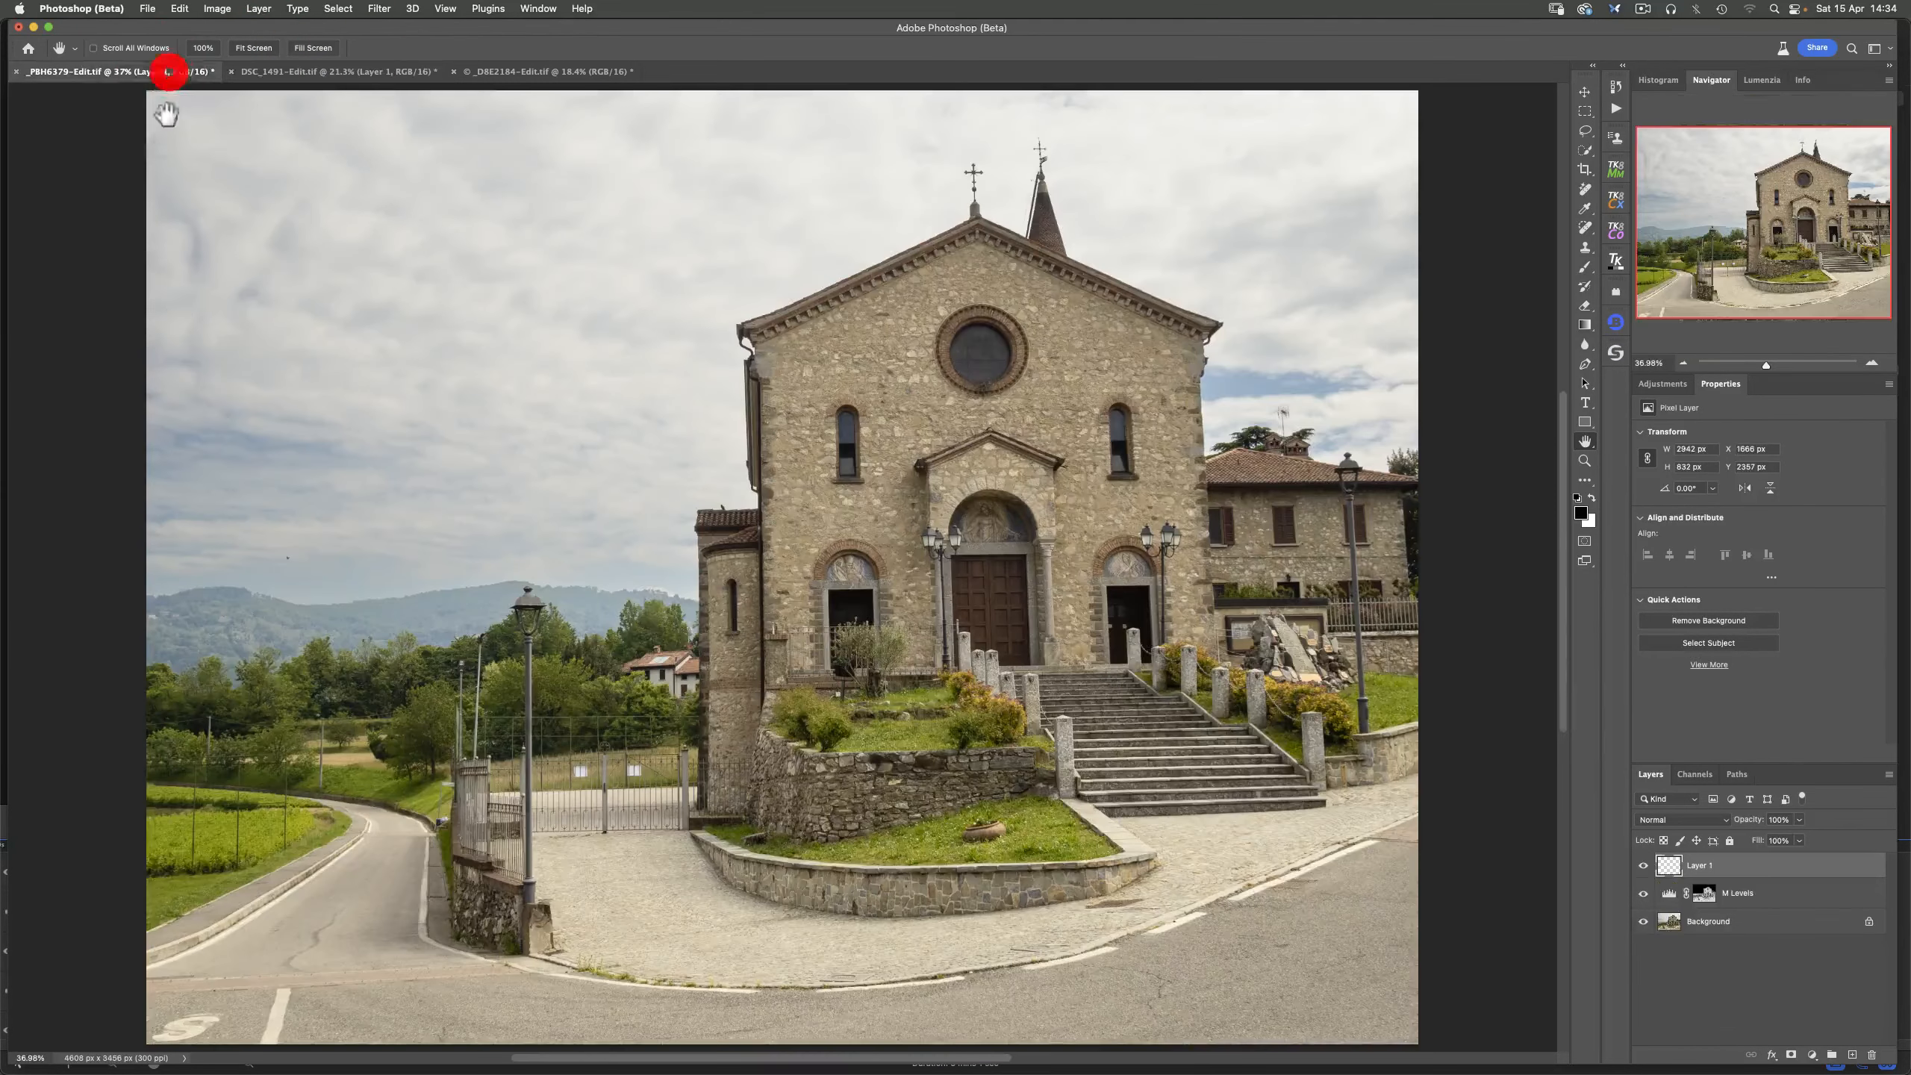
{"action": "left_click", "coordinate": [1644, 867]}
{"action": "left_click", "coordinate": [1644, 867]}
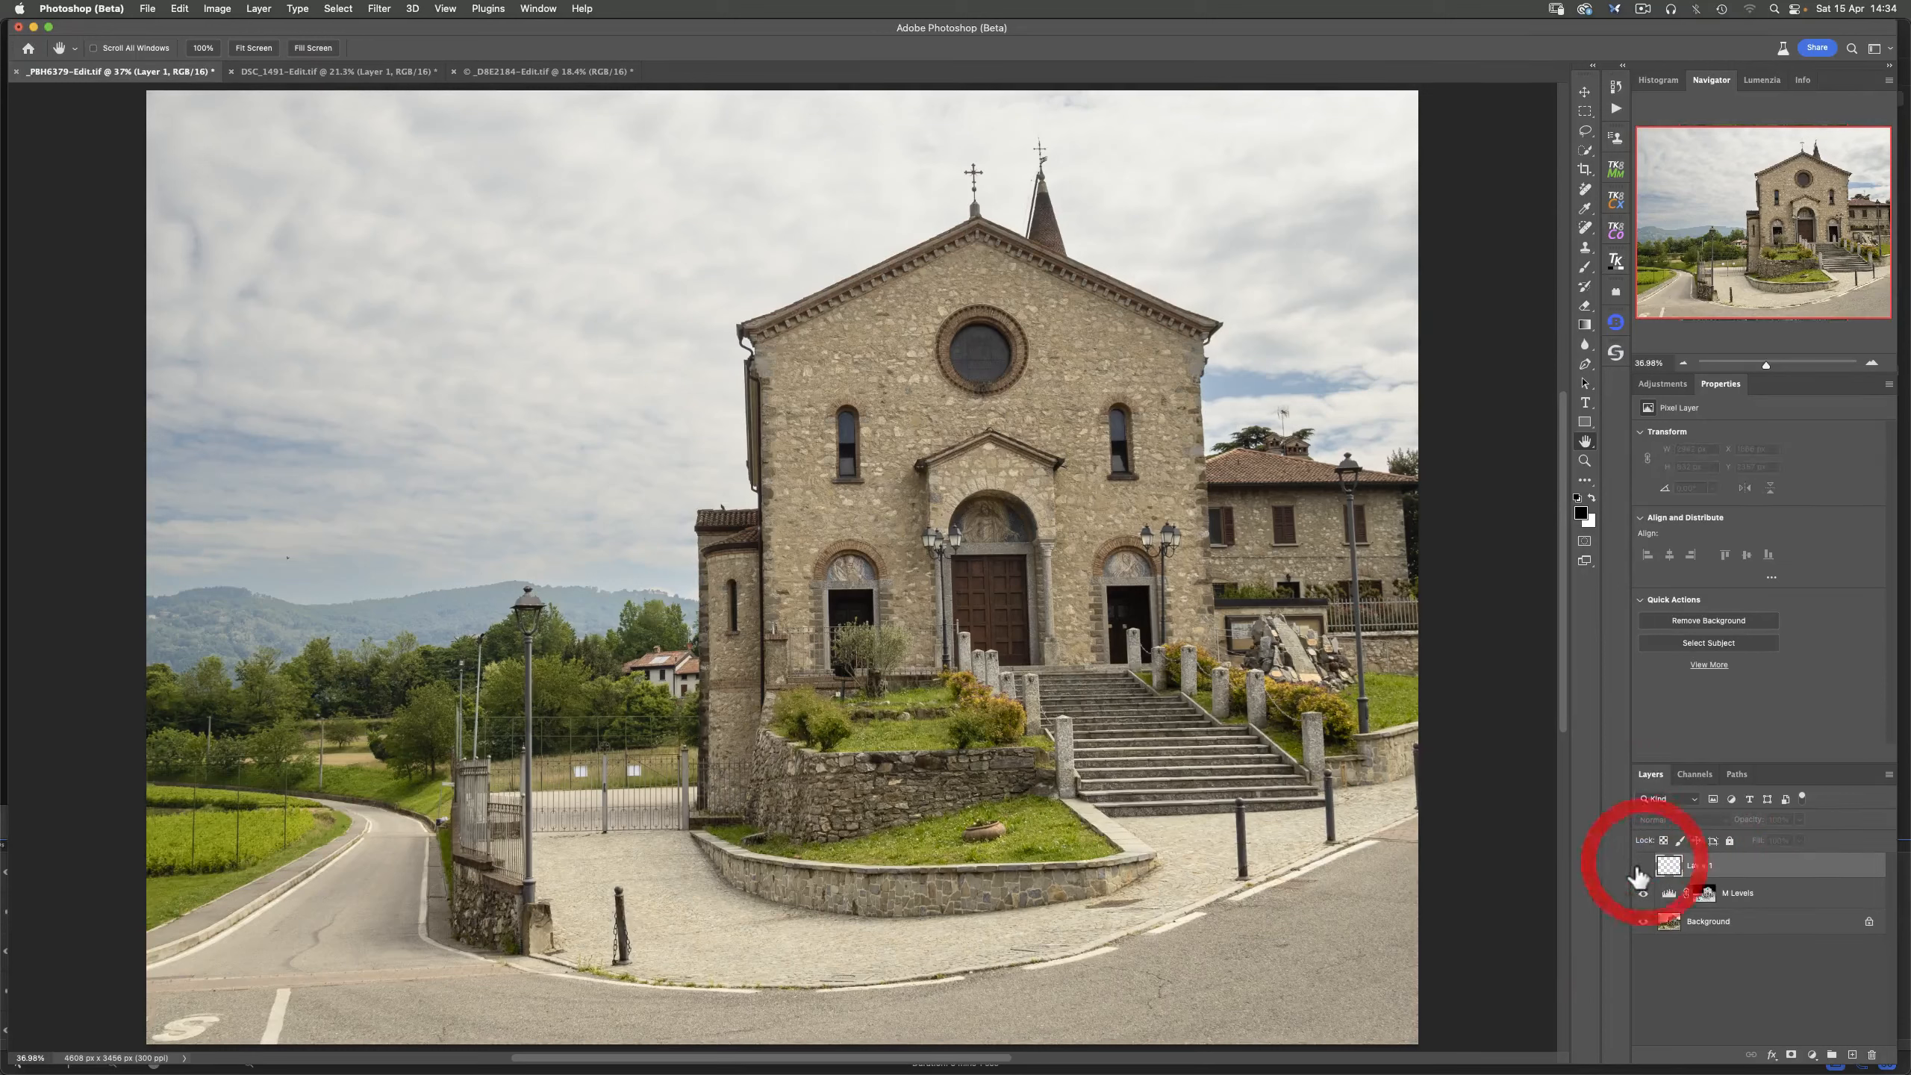
{"action": "left_click", "coordinate": [1643, 866]}
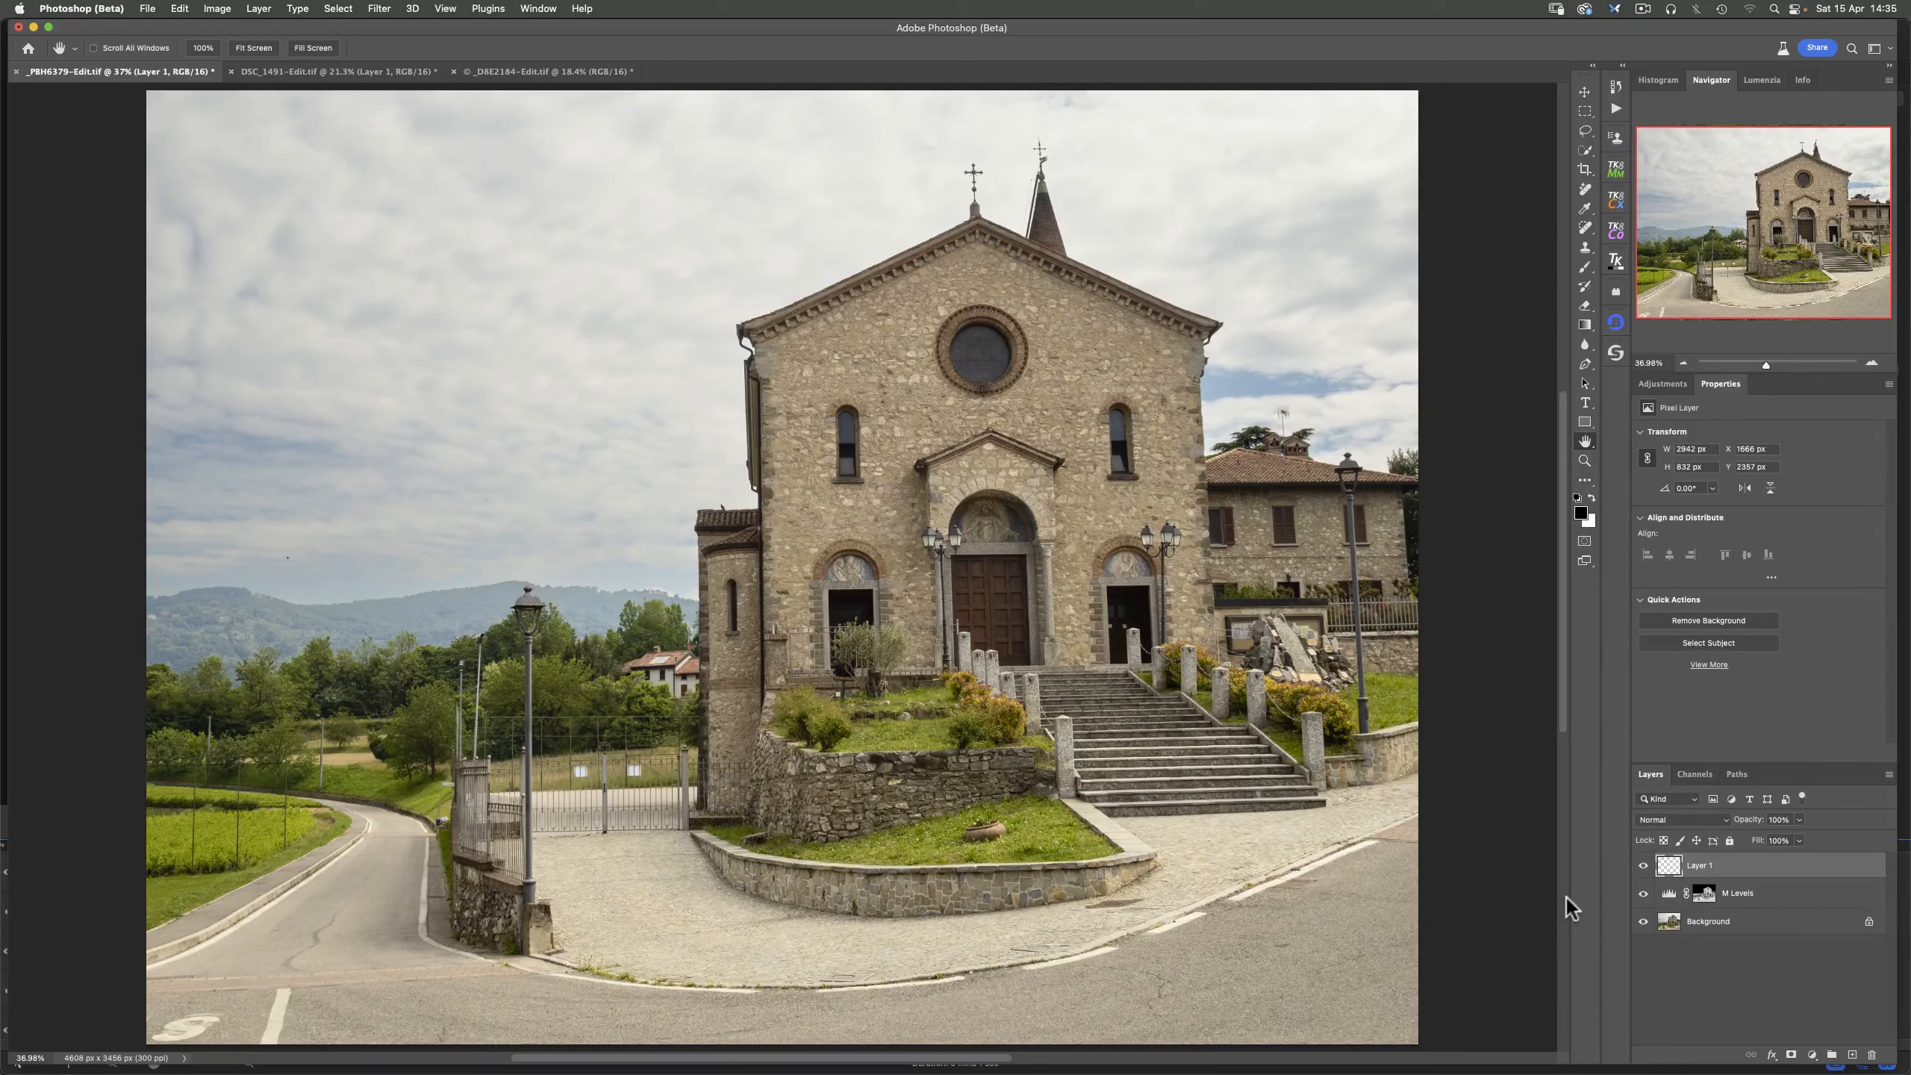
- Remove the TV antenna and its mast above the tiled roof beside the church with the Remove tool
{"action": "left_click", "coordinate": [1586, 459]}
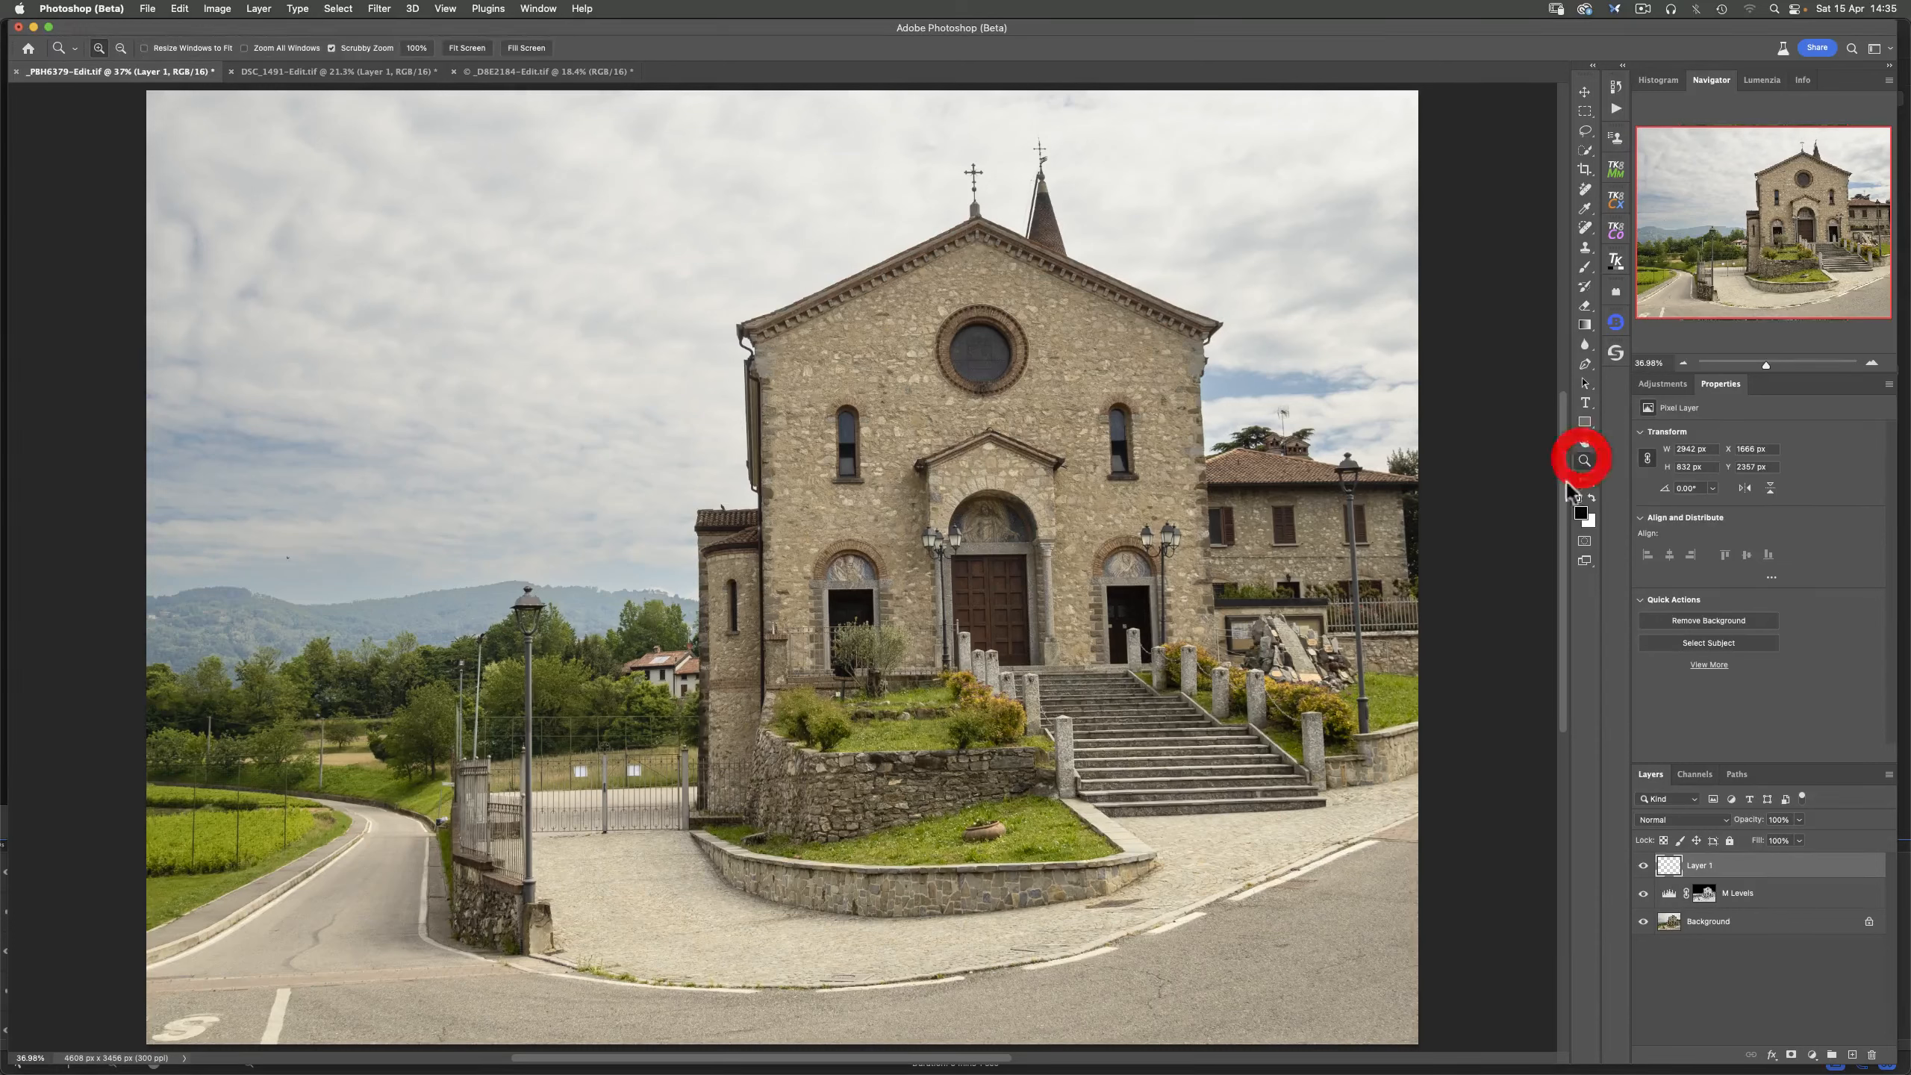
{"action": "left_click", "coordinate": [1283, 421]}
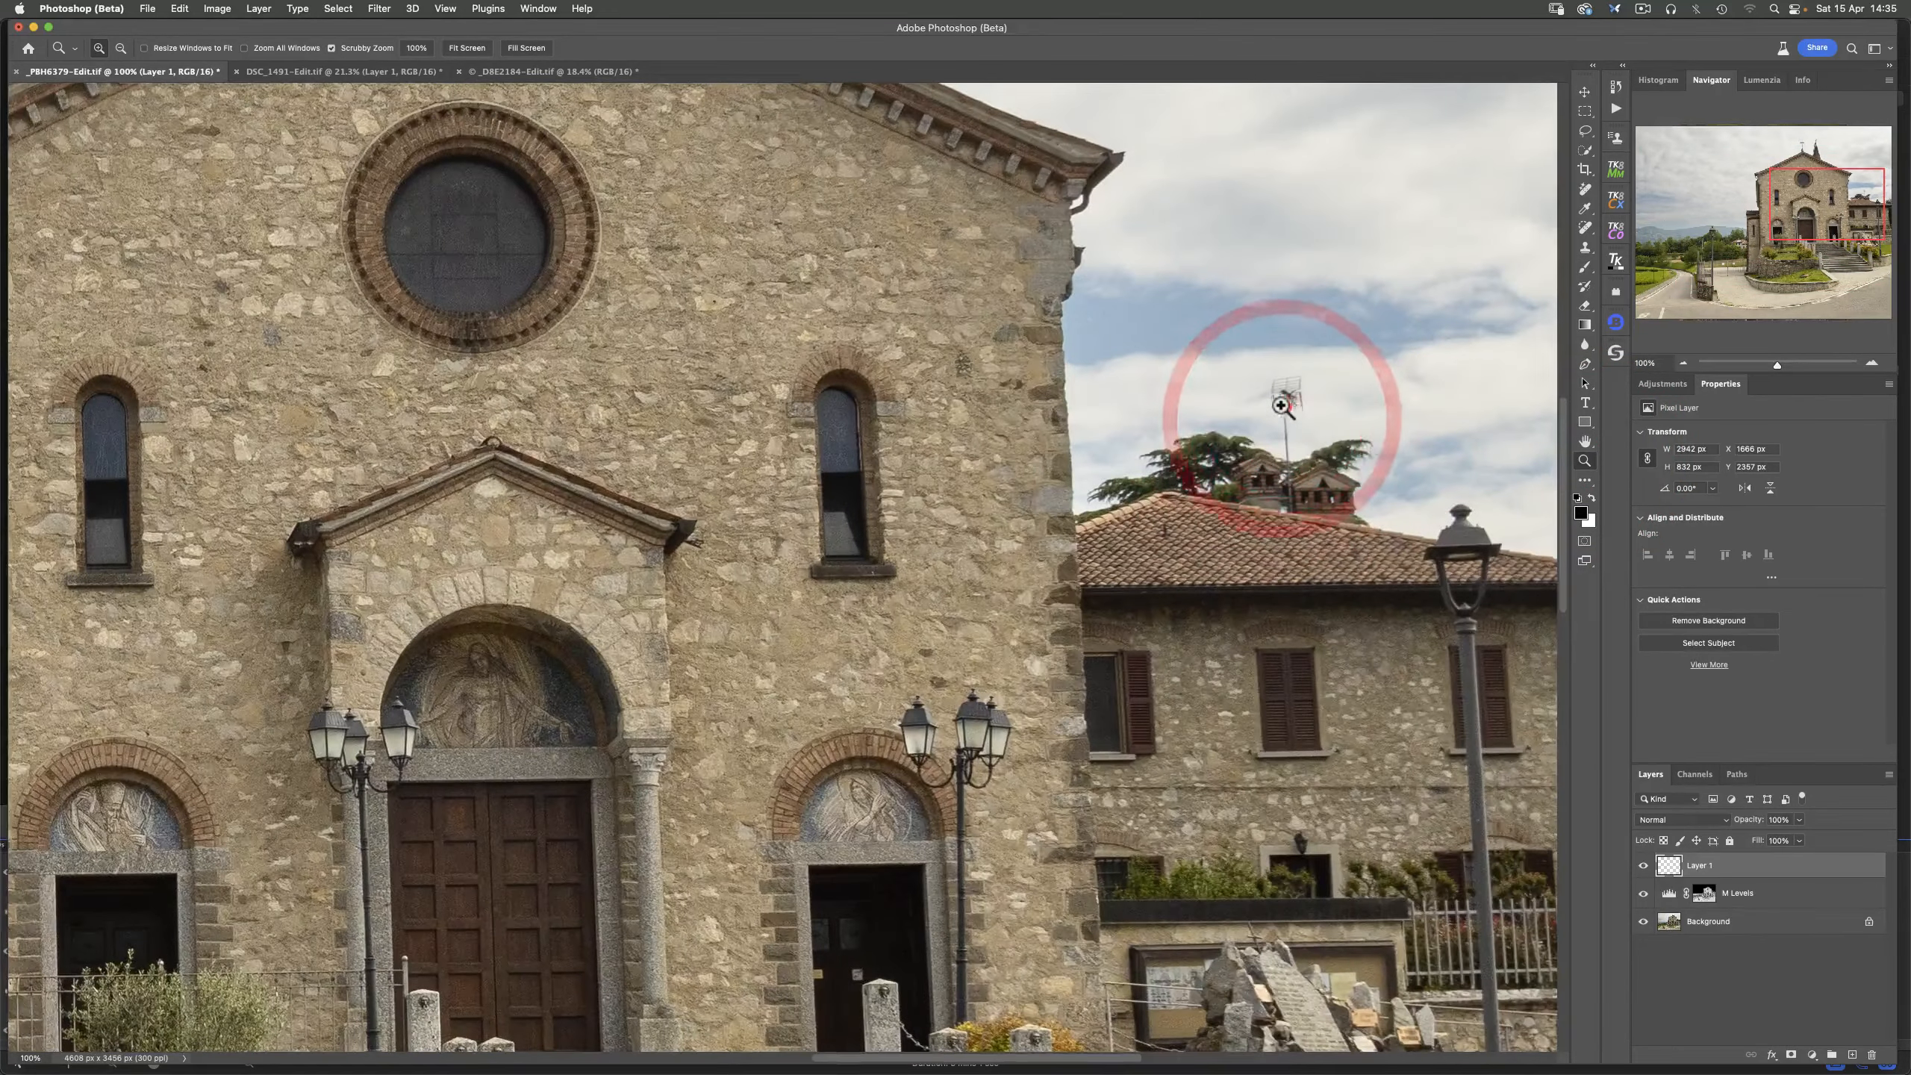
{"action": "left_click", "coordinate": [1281, 402]}
{"action": "left_click", "coordinate": [1283, 392]}
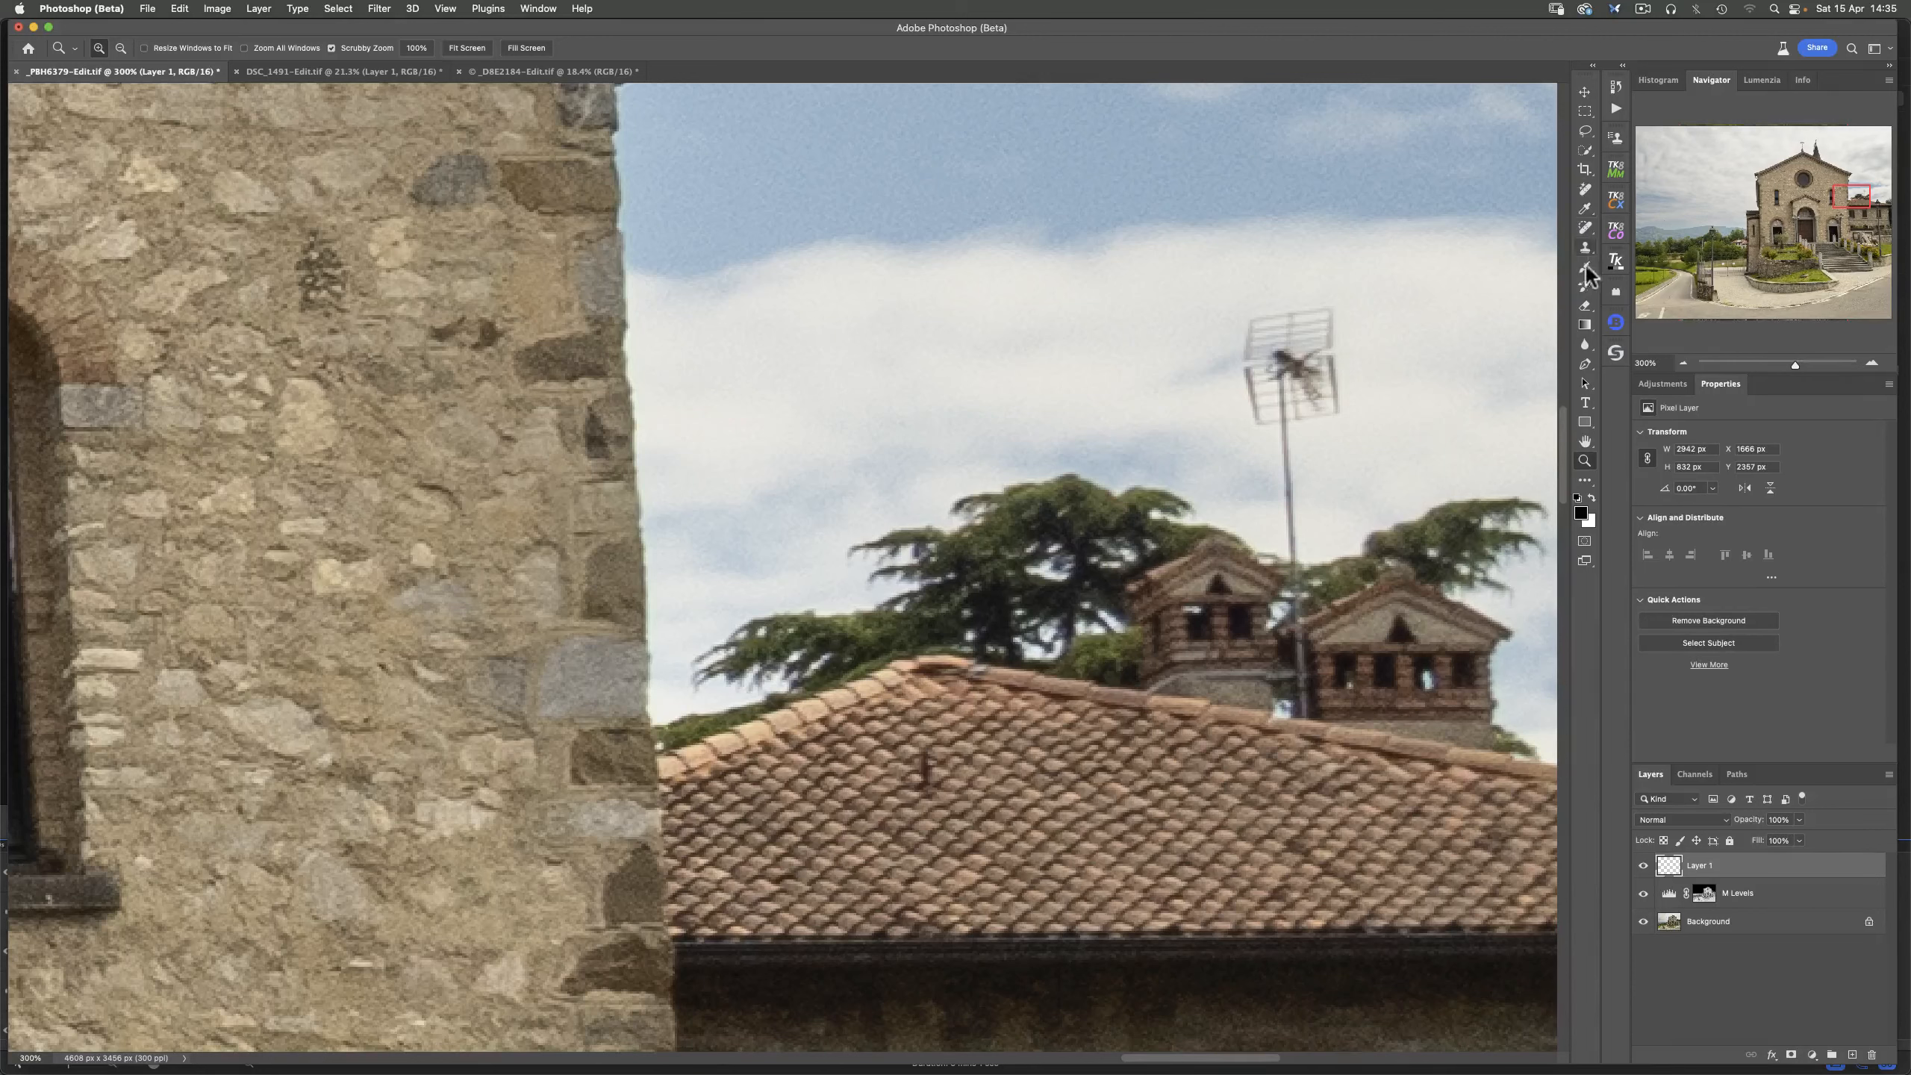
{"action": "left_click", "coordinate": [1584, 191]}
{"action": "mouse_move", "coordinate": [1254, 330]}
{"action": "left_mouse_down"}
{"action": "mouse_move", "coordinate": [1334, 312]}
{"action": "mouse_move", "coordinate": [1334, 410]}
{"action": "mouse_move", "coordinate": [1263, 424]}
{"action": "mouse_move", "coordinate": [1247, 349]}
{"action": "mouse_move", "coordinate": [1251, 329]}
{"action": "mouse_move", "coordinate": [1297, 333]}
{"action": "mouse_move", "coordinate": [1283, 398]}
{"action": "mouse_move", "coordinate": [1318, 375]}
{"action": "mouse_move", "coordinate": [1315, 352]}
{"action": "mouse_move", "coordinate": [1280, 409]}
{"action": "mouse_move", "coordinate": [1300, 706]}
{"action": "left_mouse_up"}
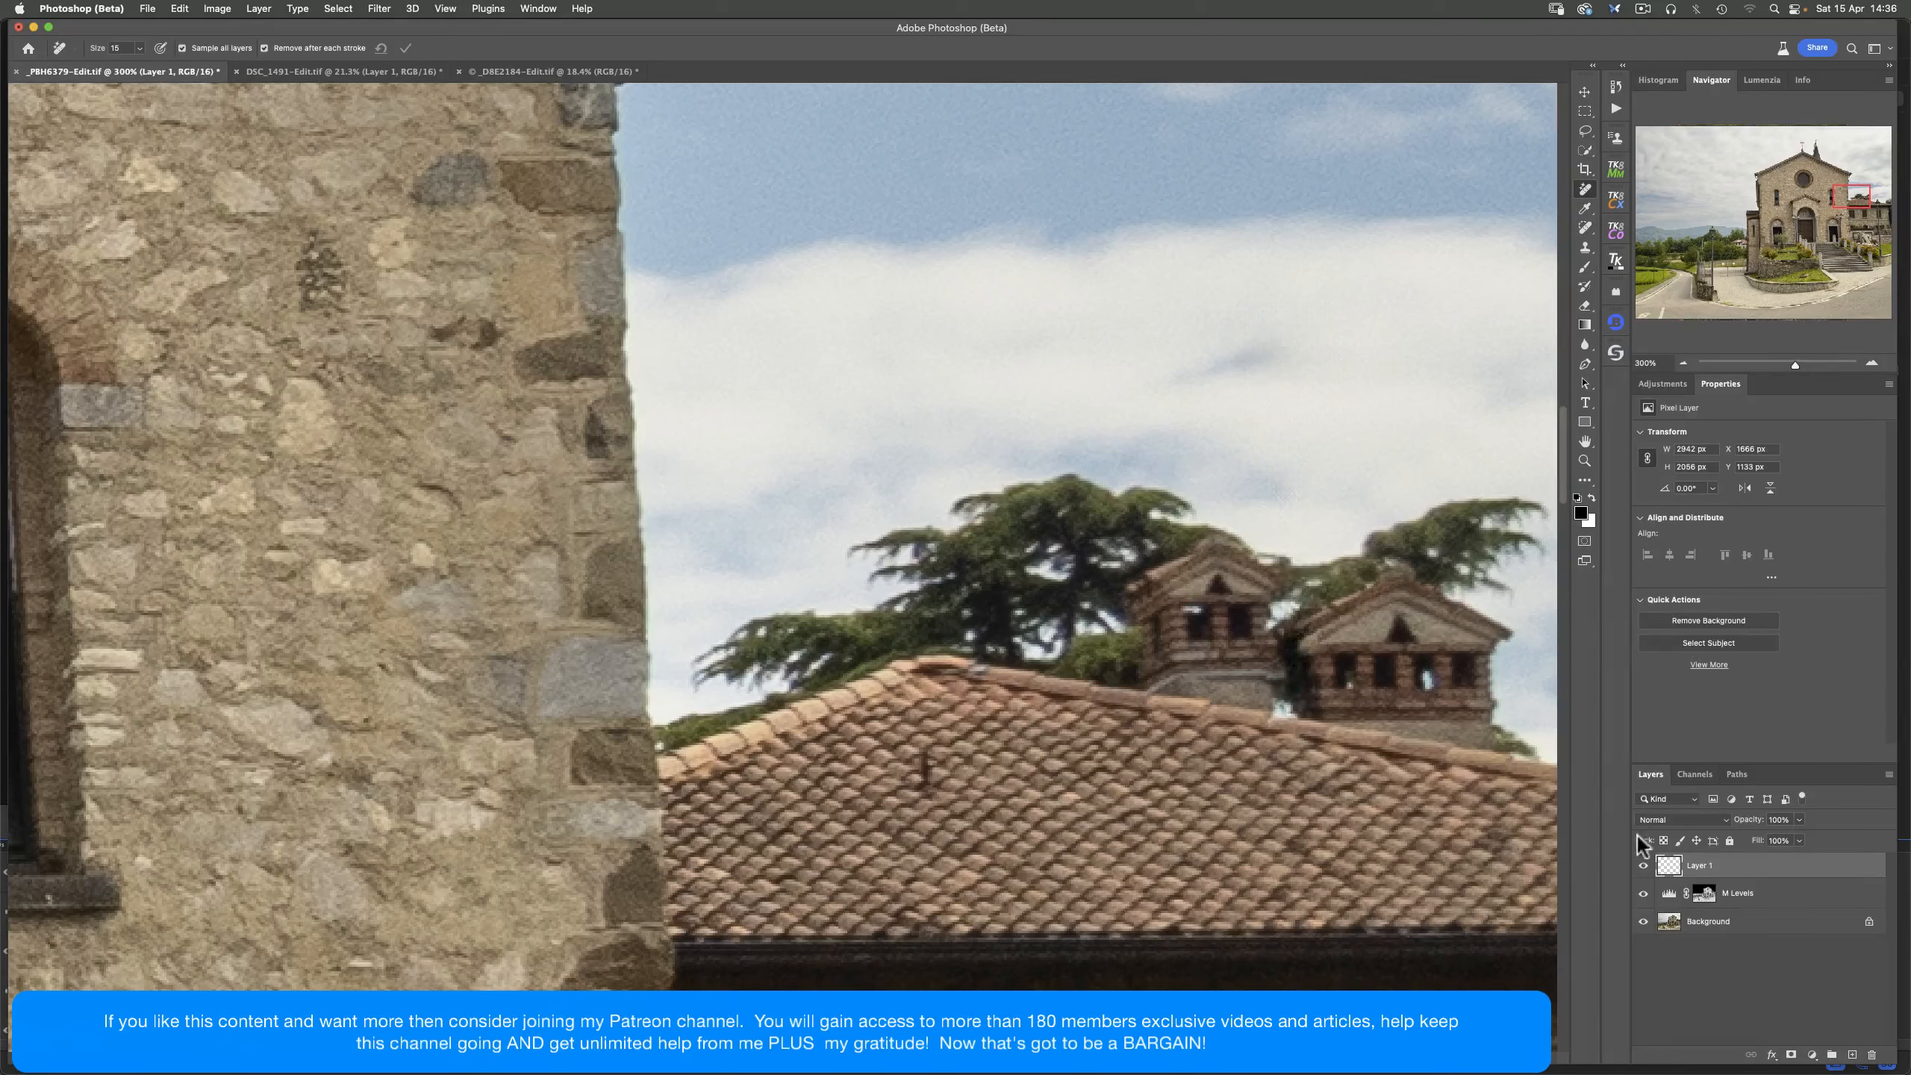
{"action": "double_click", "coordinate": [1585, 445]}
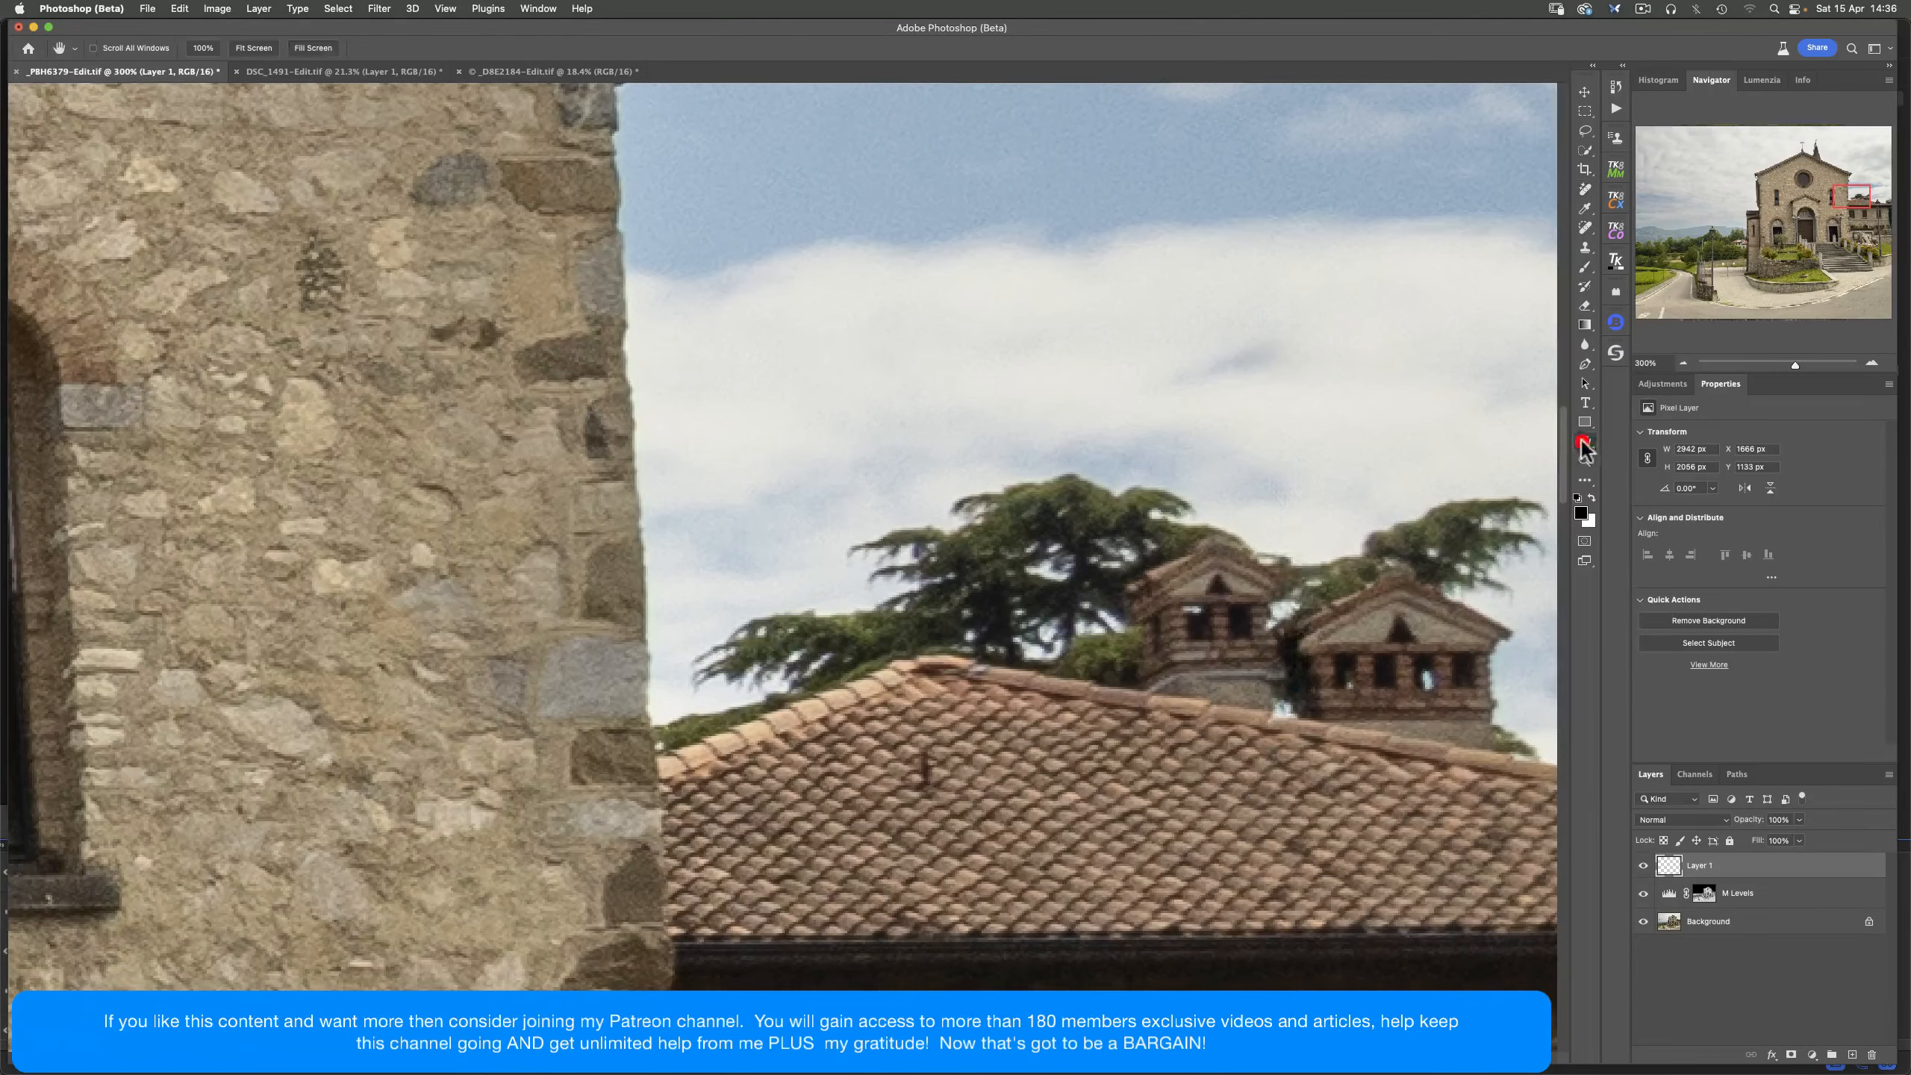